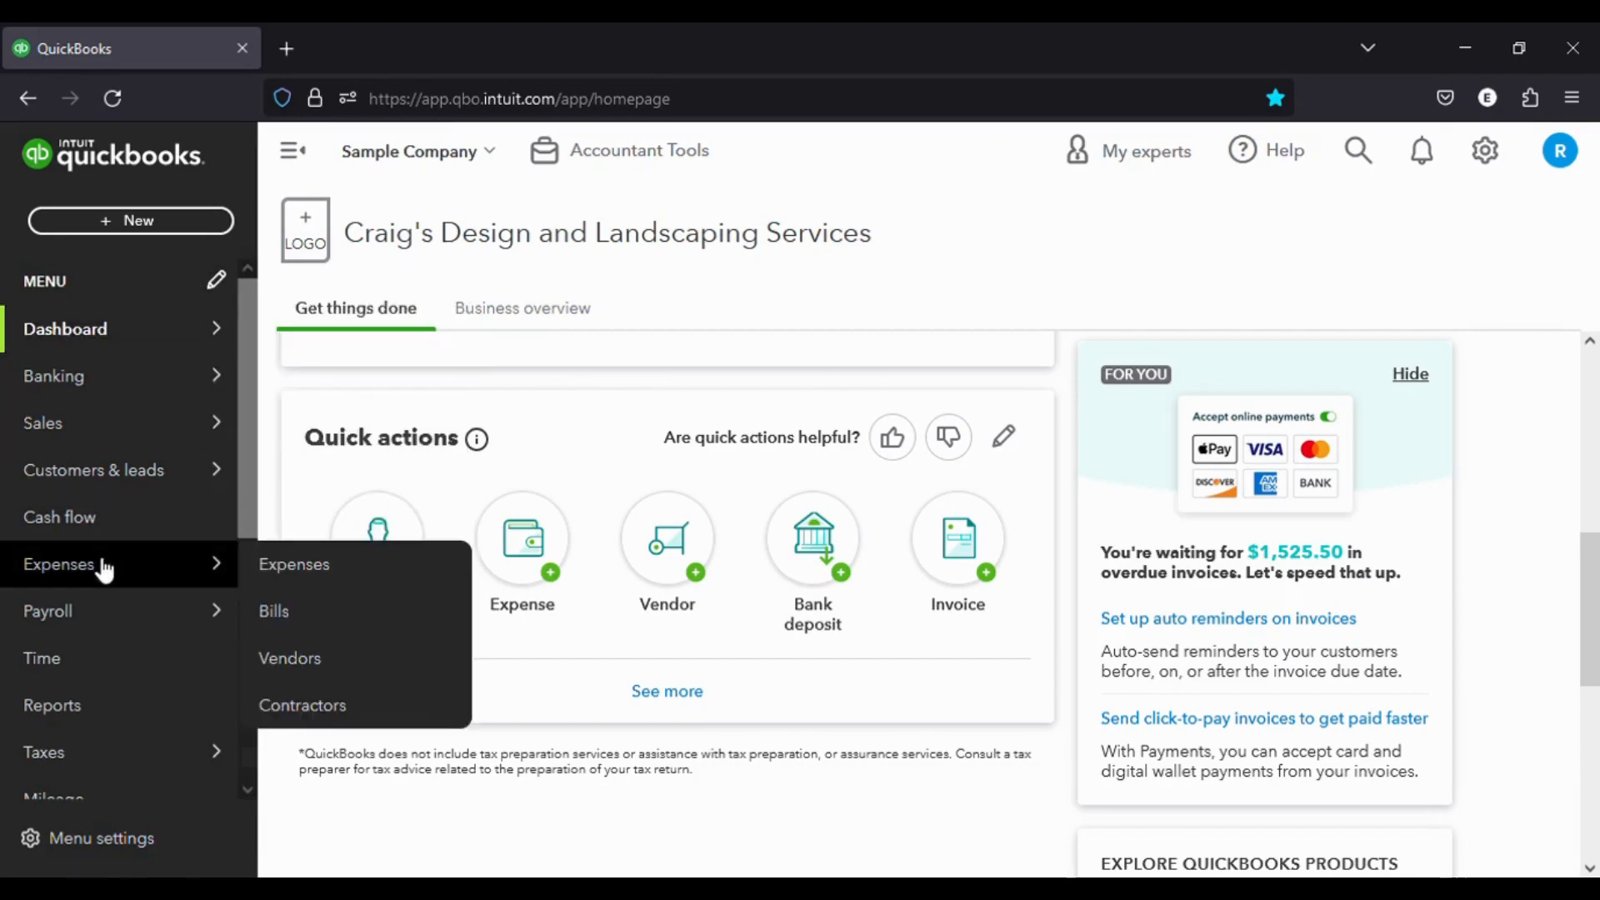
Go to the vendors list under Expenses and start a new vendor record.
click(103, 565)
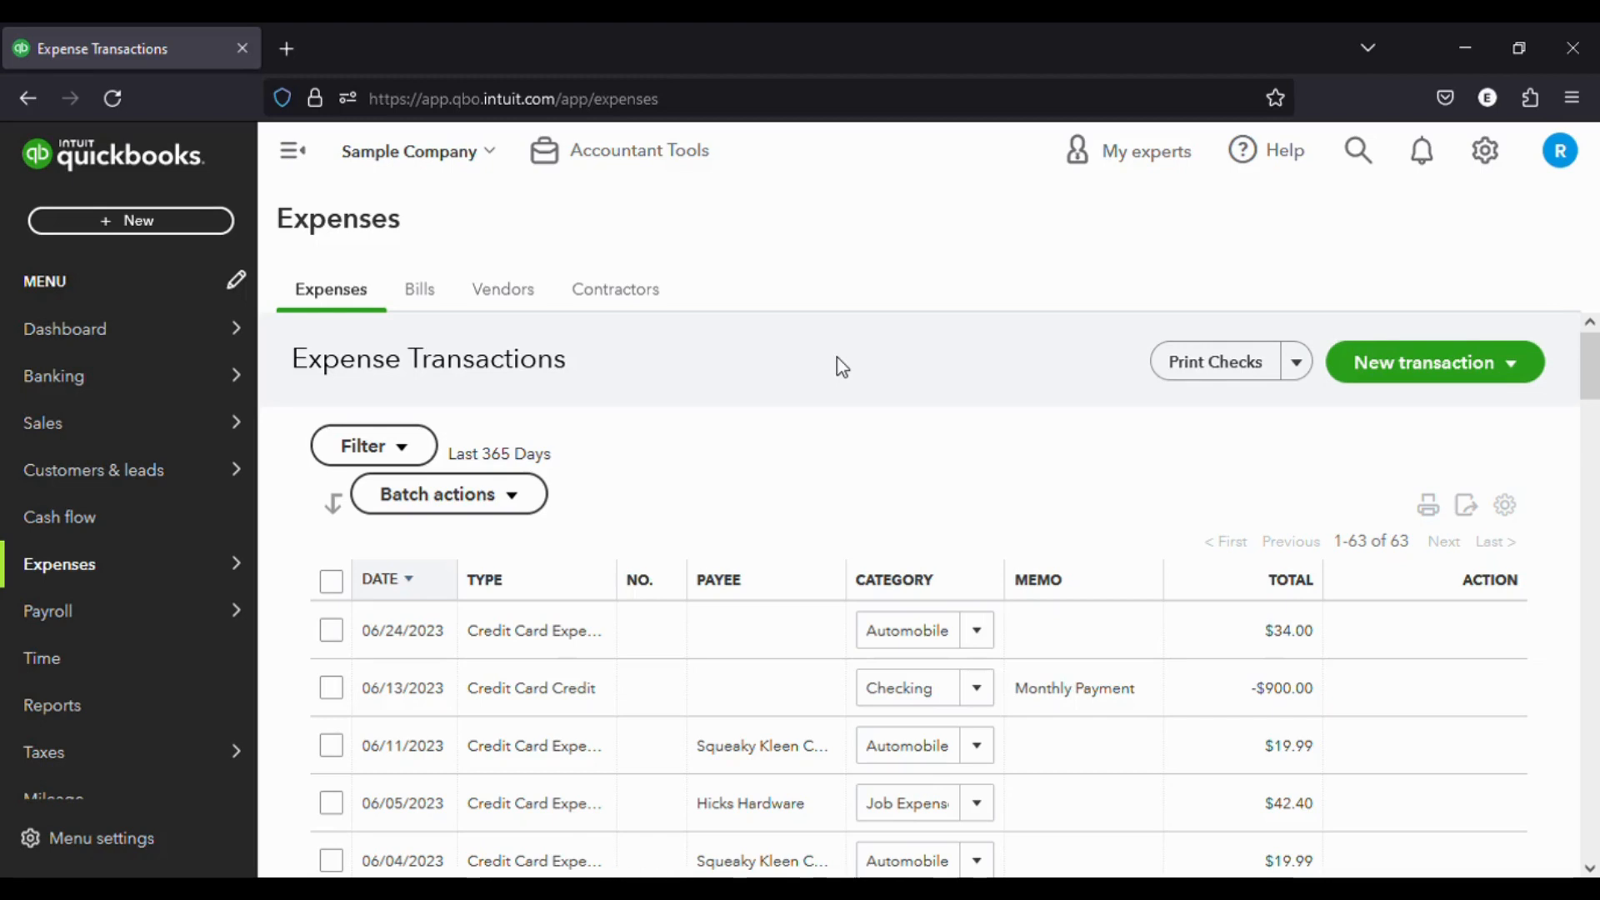
click(534, 293)
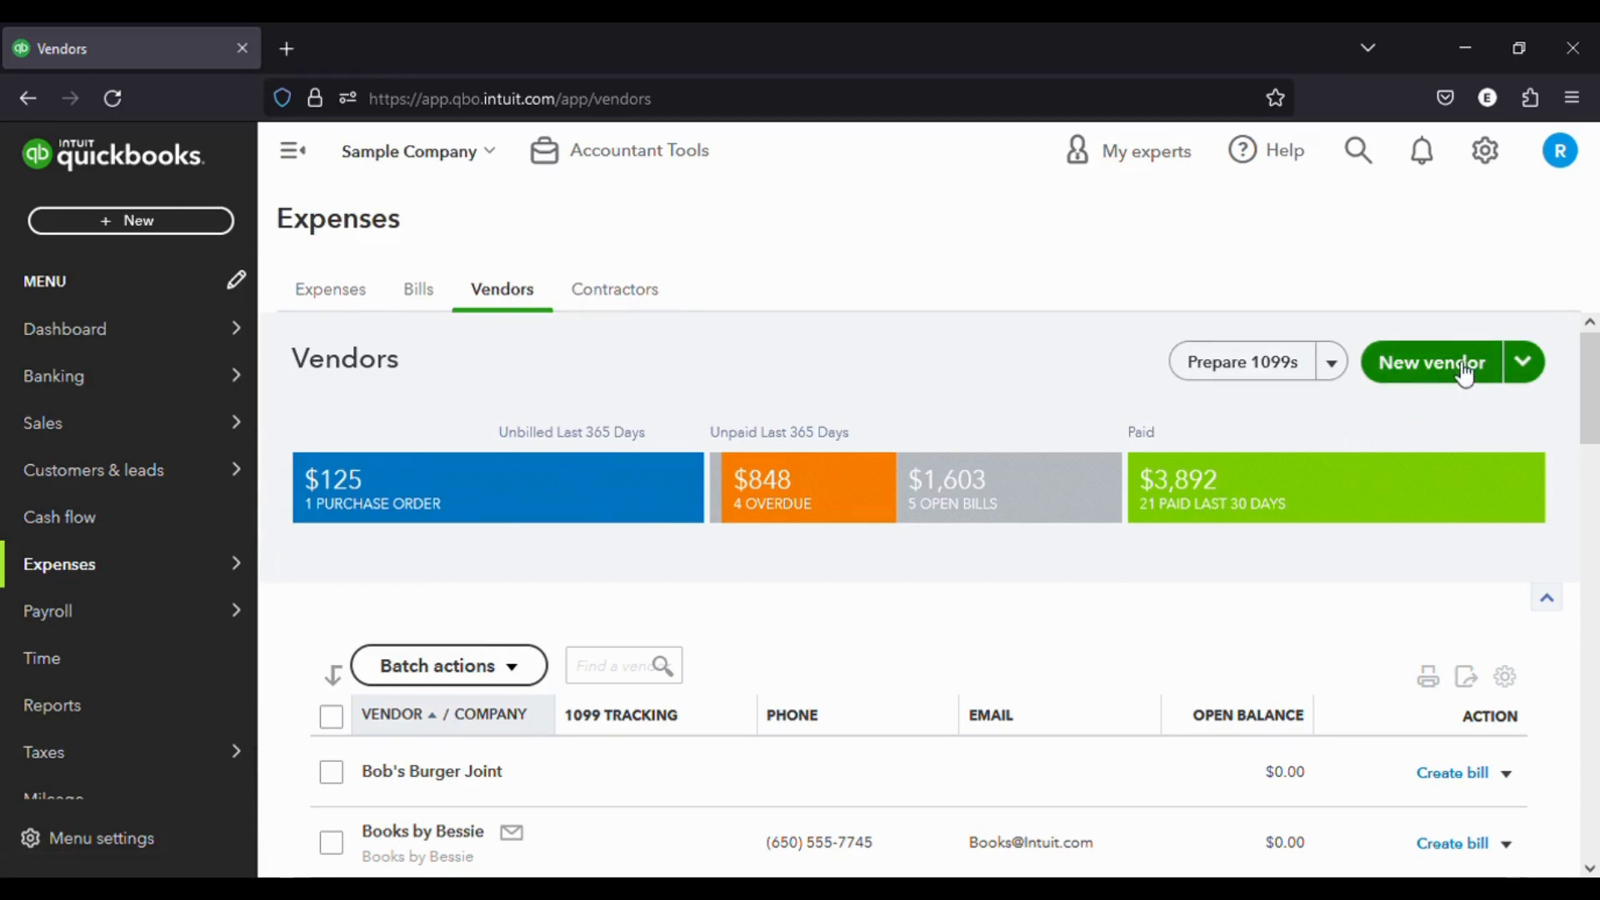
click(1435, 367)
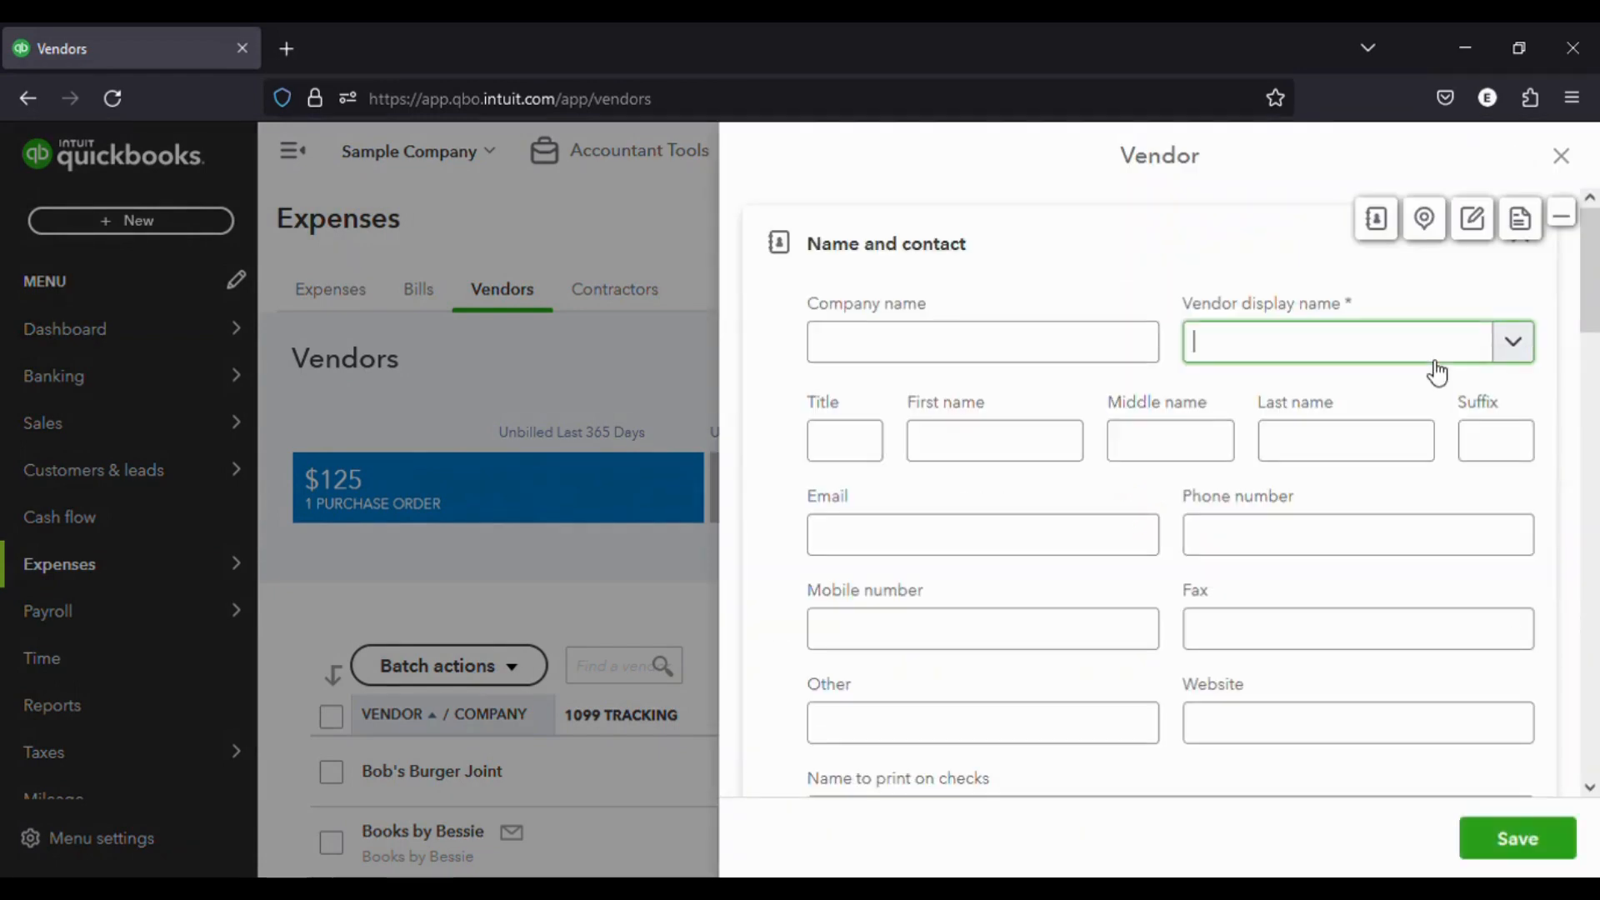
Enter "Jason's Enterprises" as the new vendor's company name.
click(977, 350)
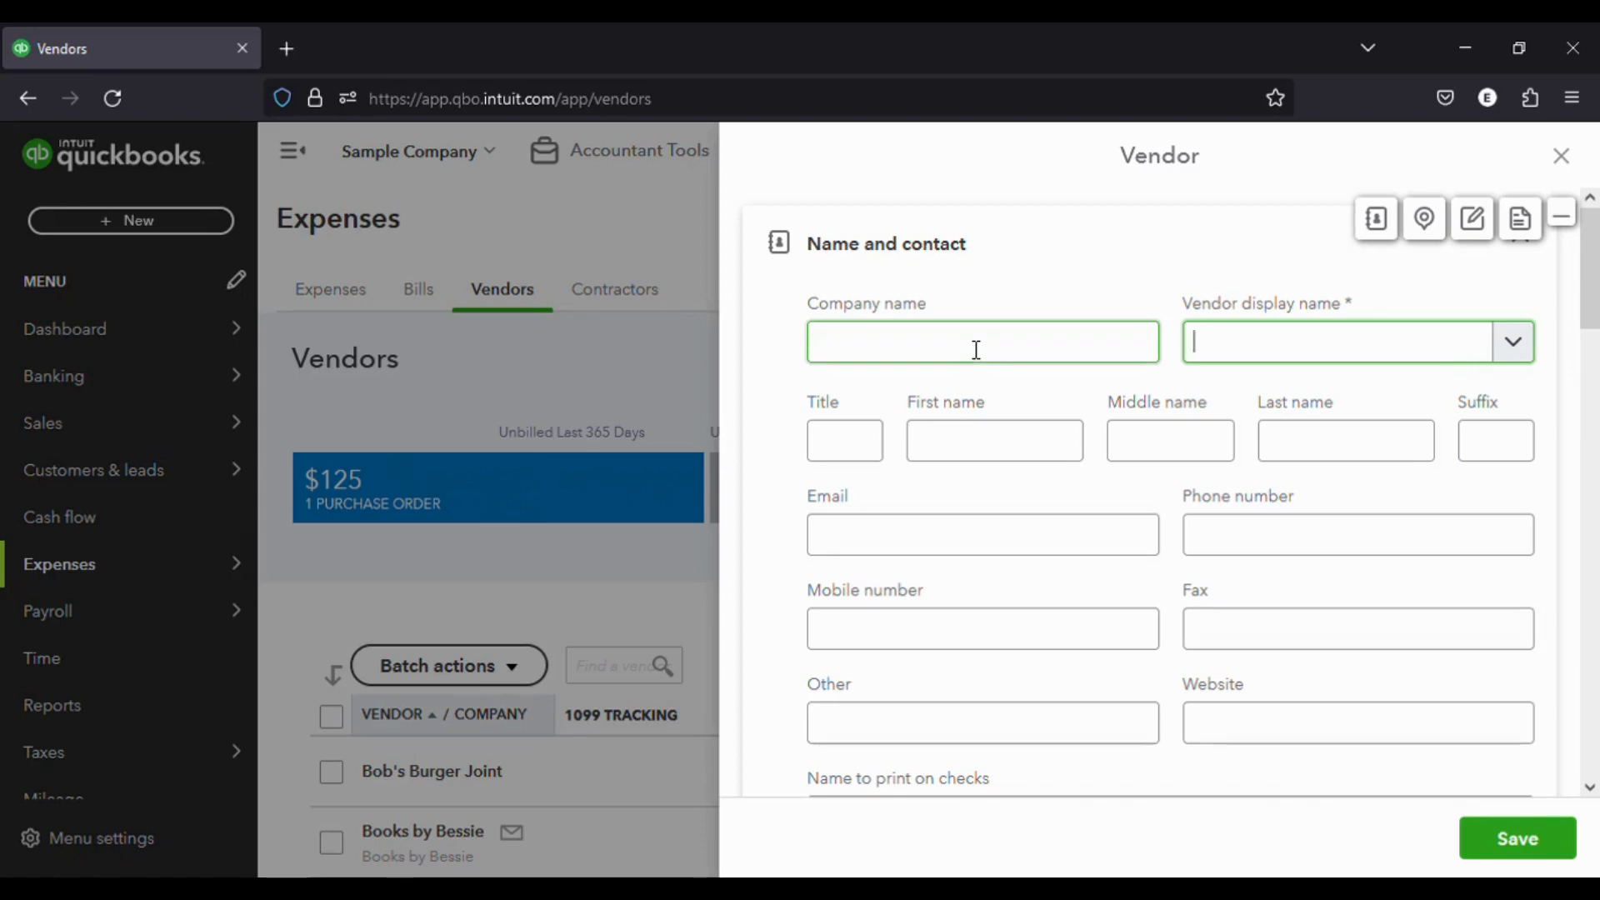
click(976, 349)
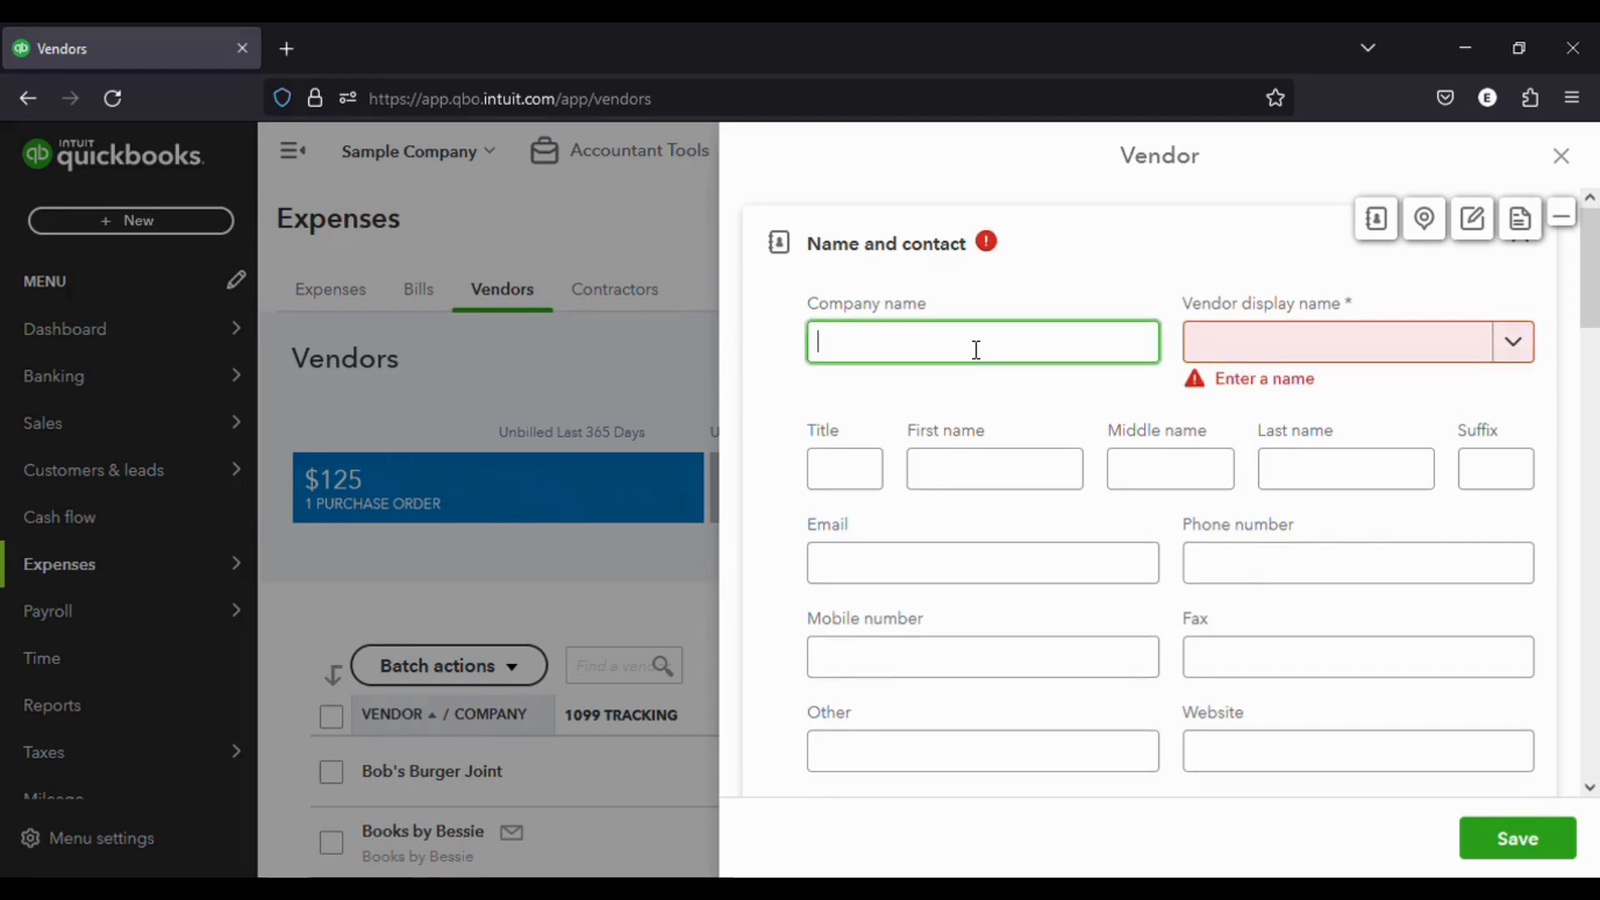
text(Ja)
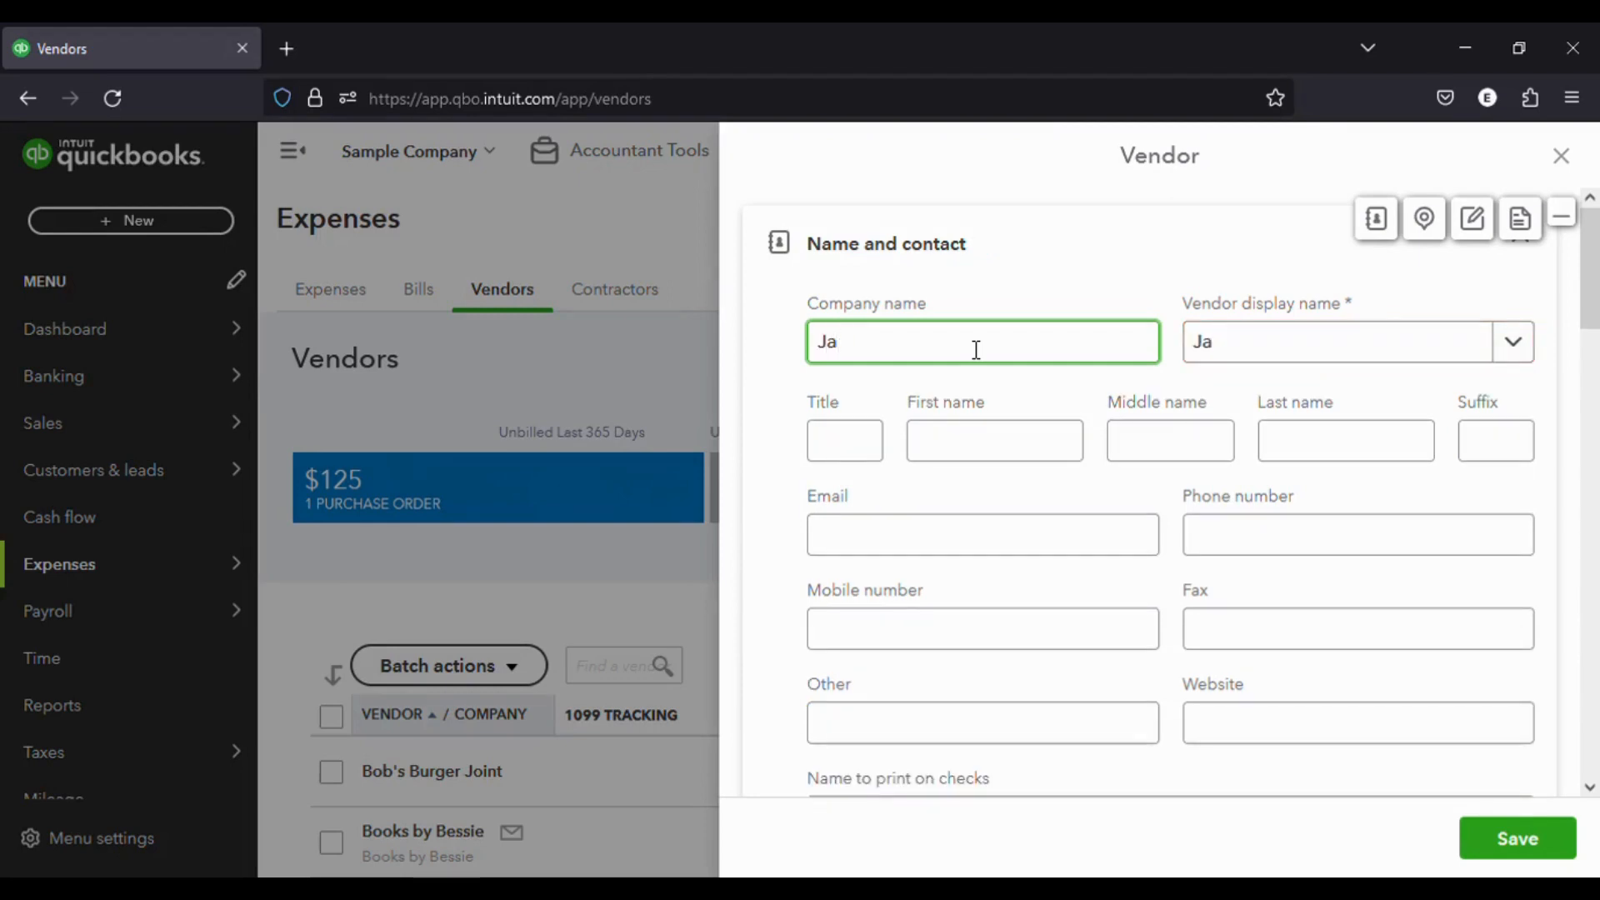
text(son's)
text( E)
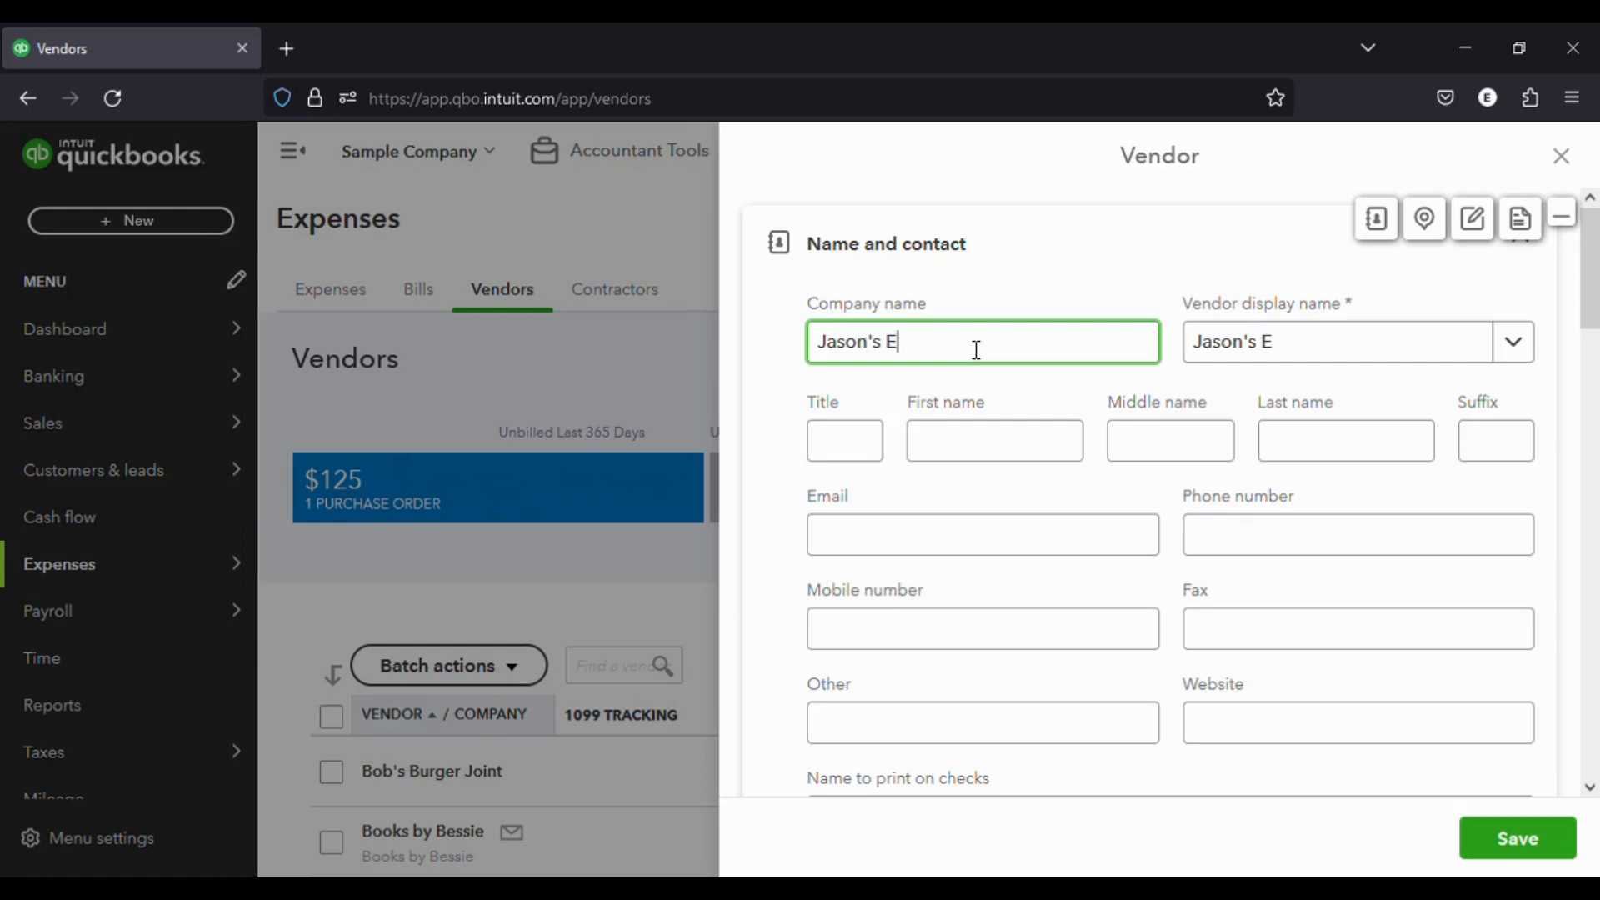
text(nterprises)
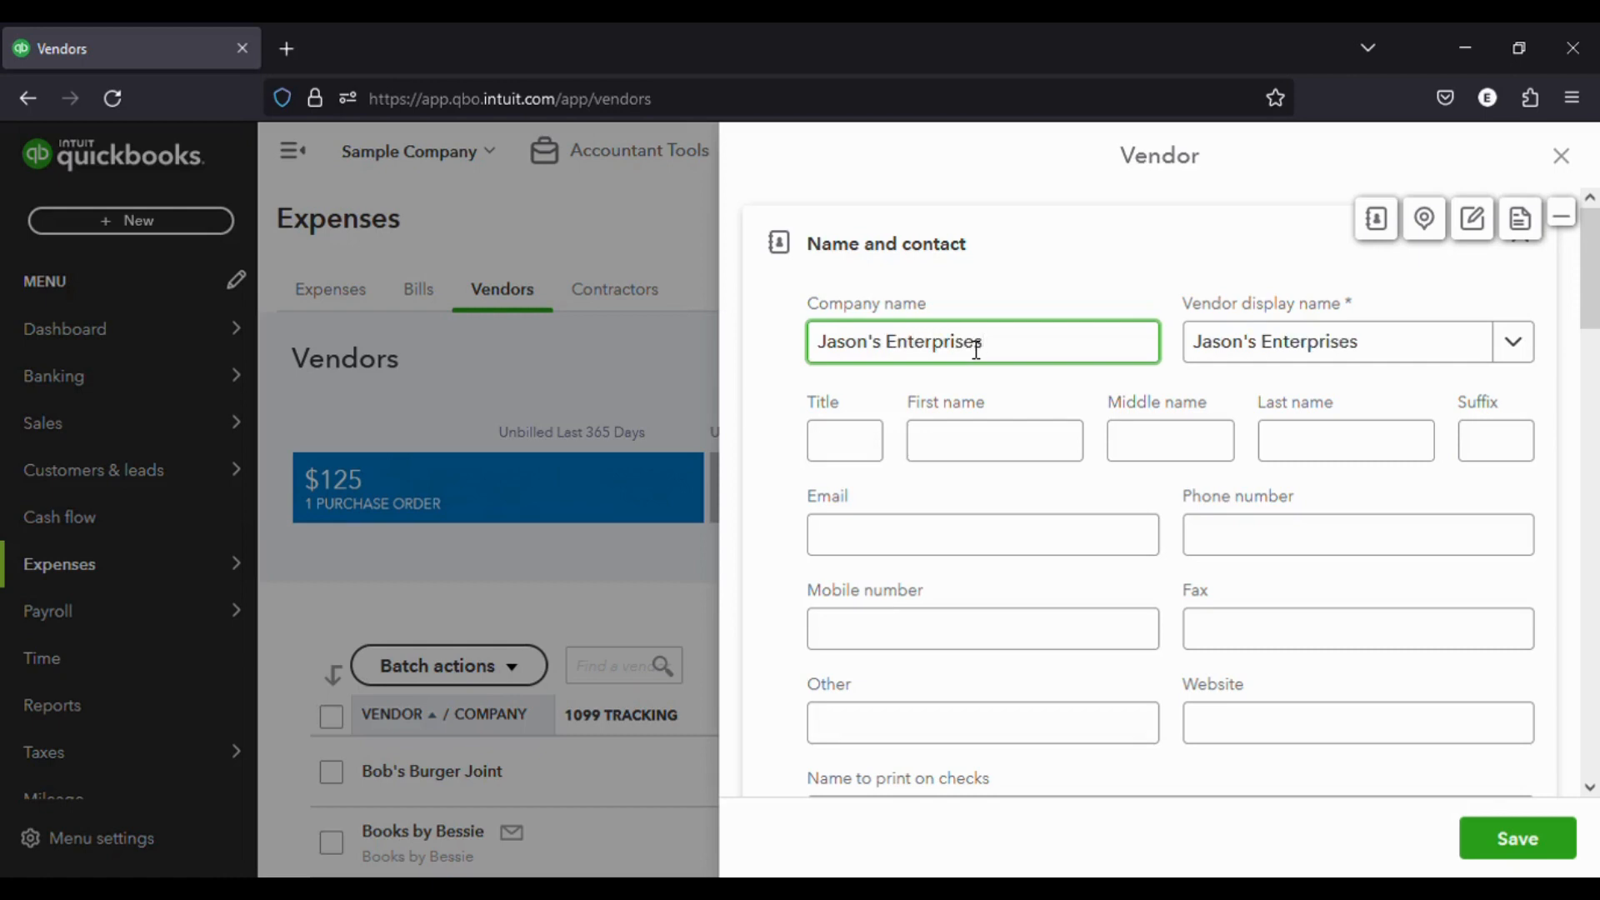
click(1192, 374)
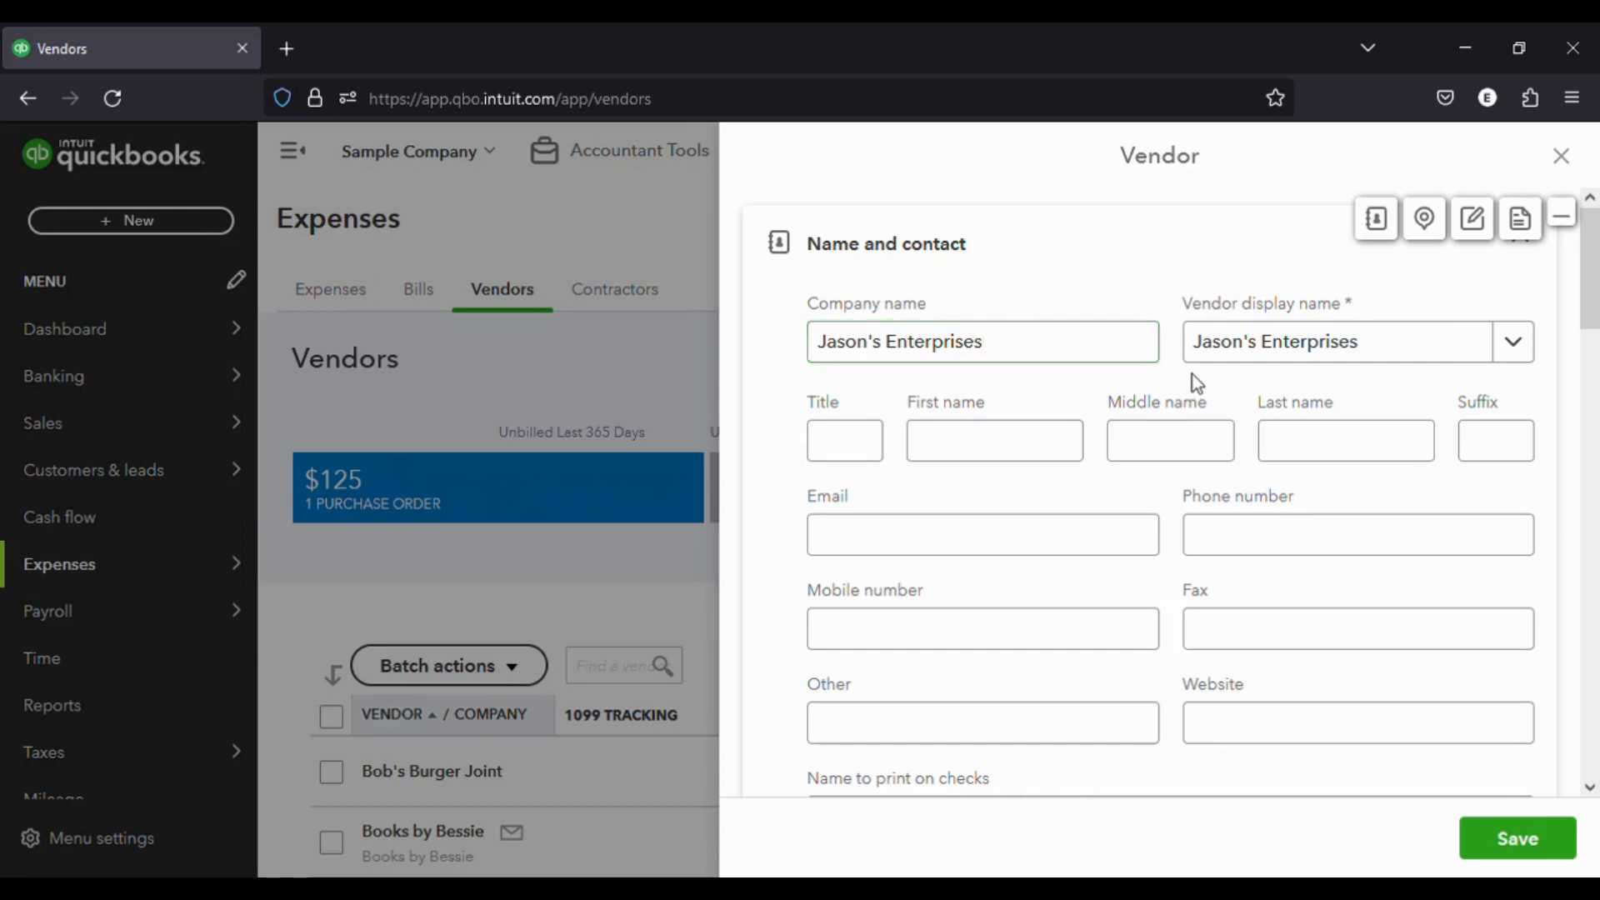
Fill in the vendor contact's title as Mr, plus the contact's first name, middle initial and last name.
click(978, 438)
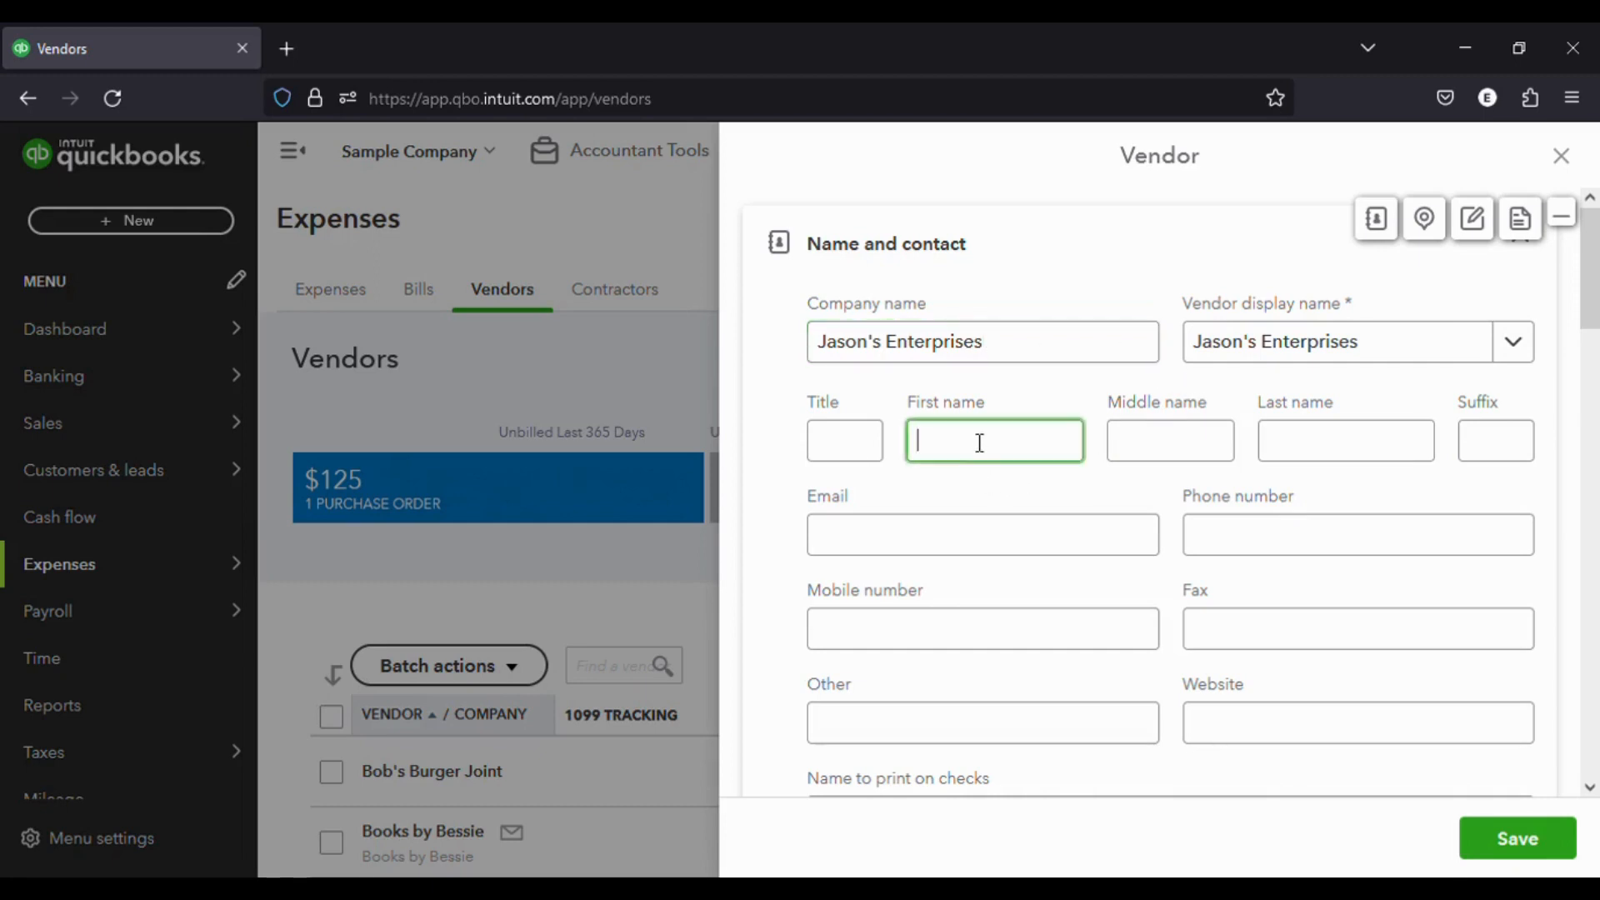
click(867, 449)
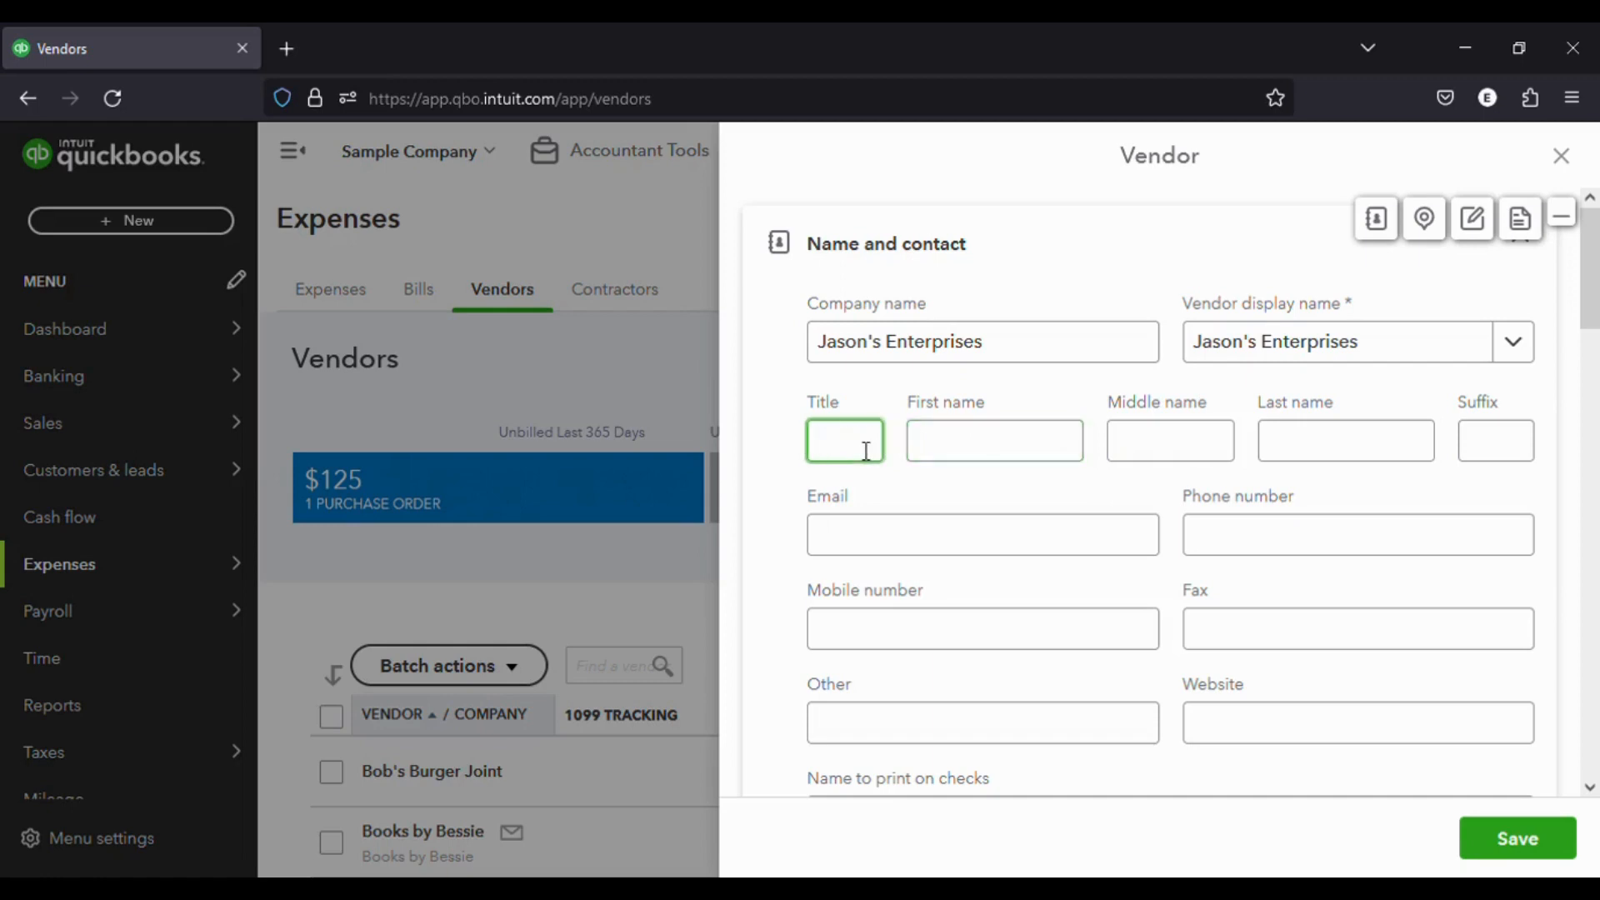
text(Mr)
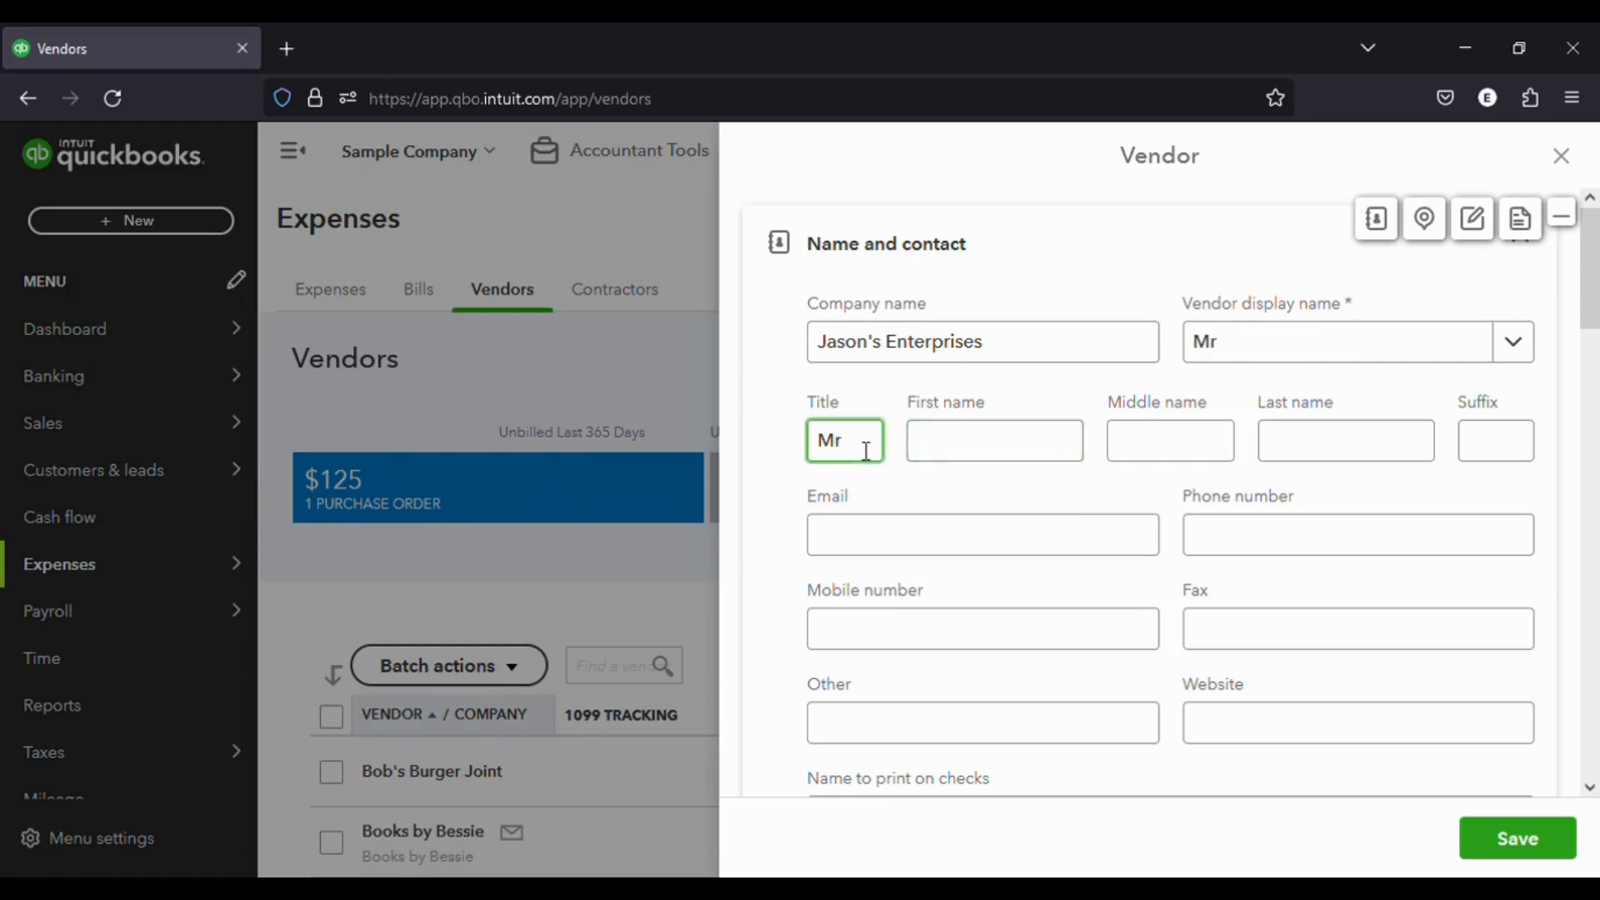
key(Tab)
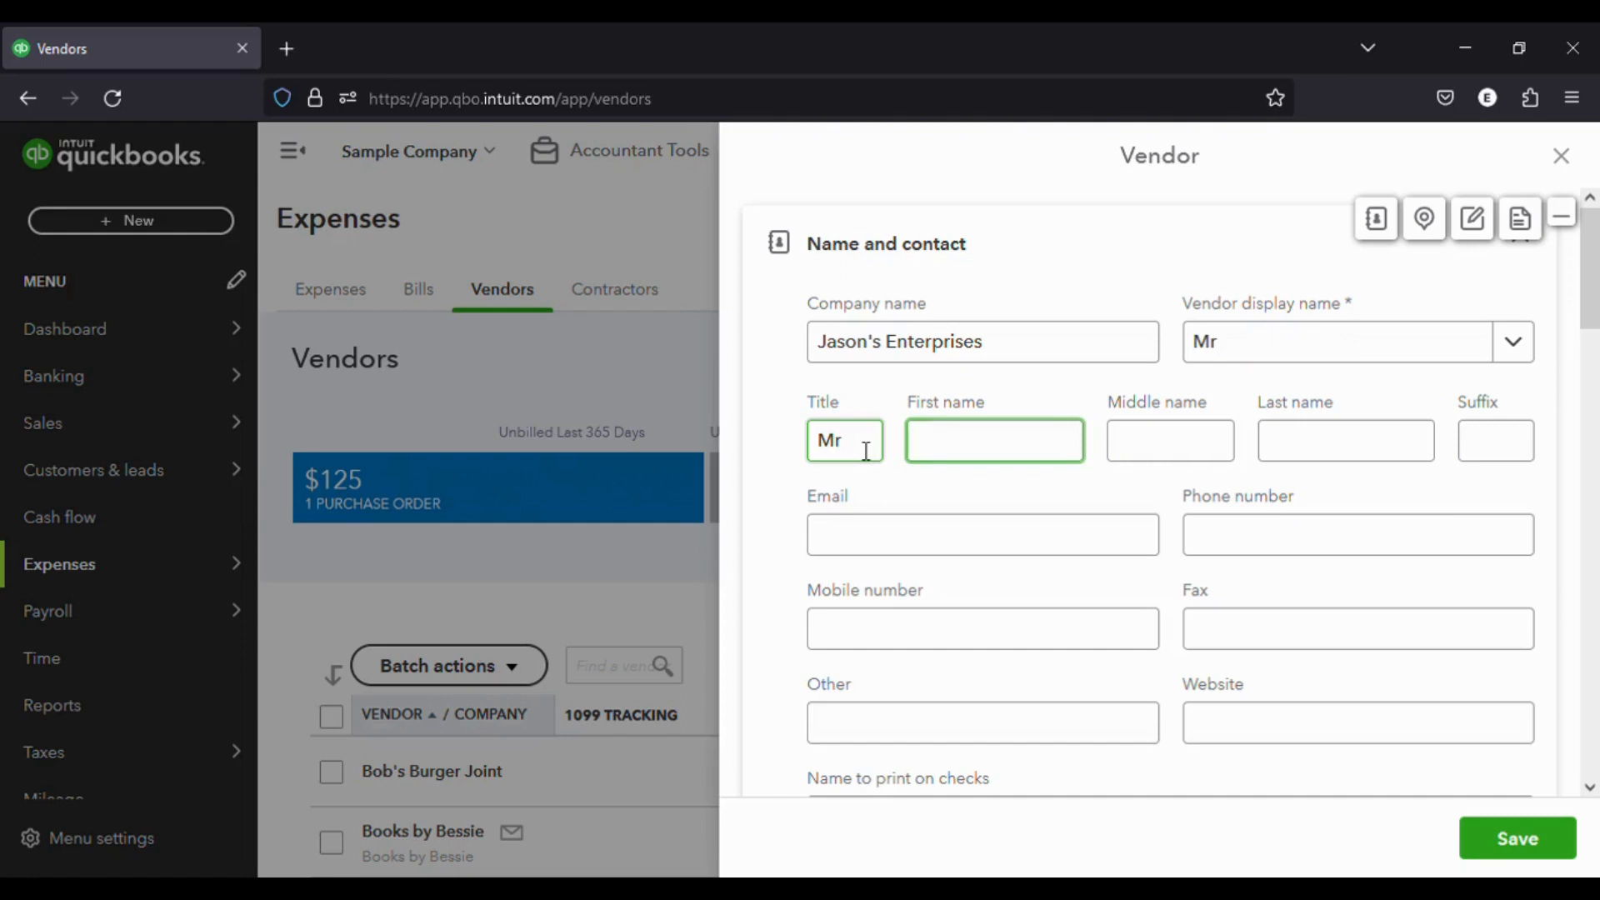
text(Jaso)
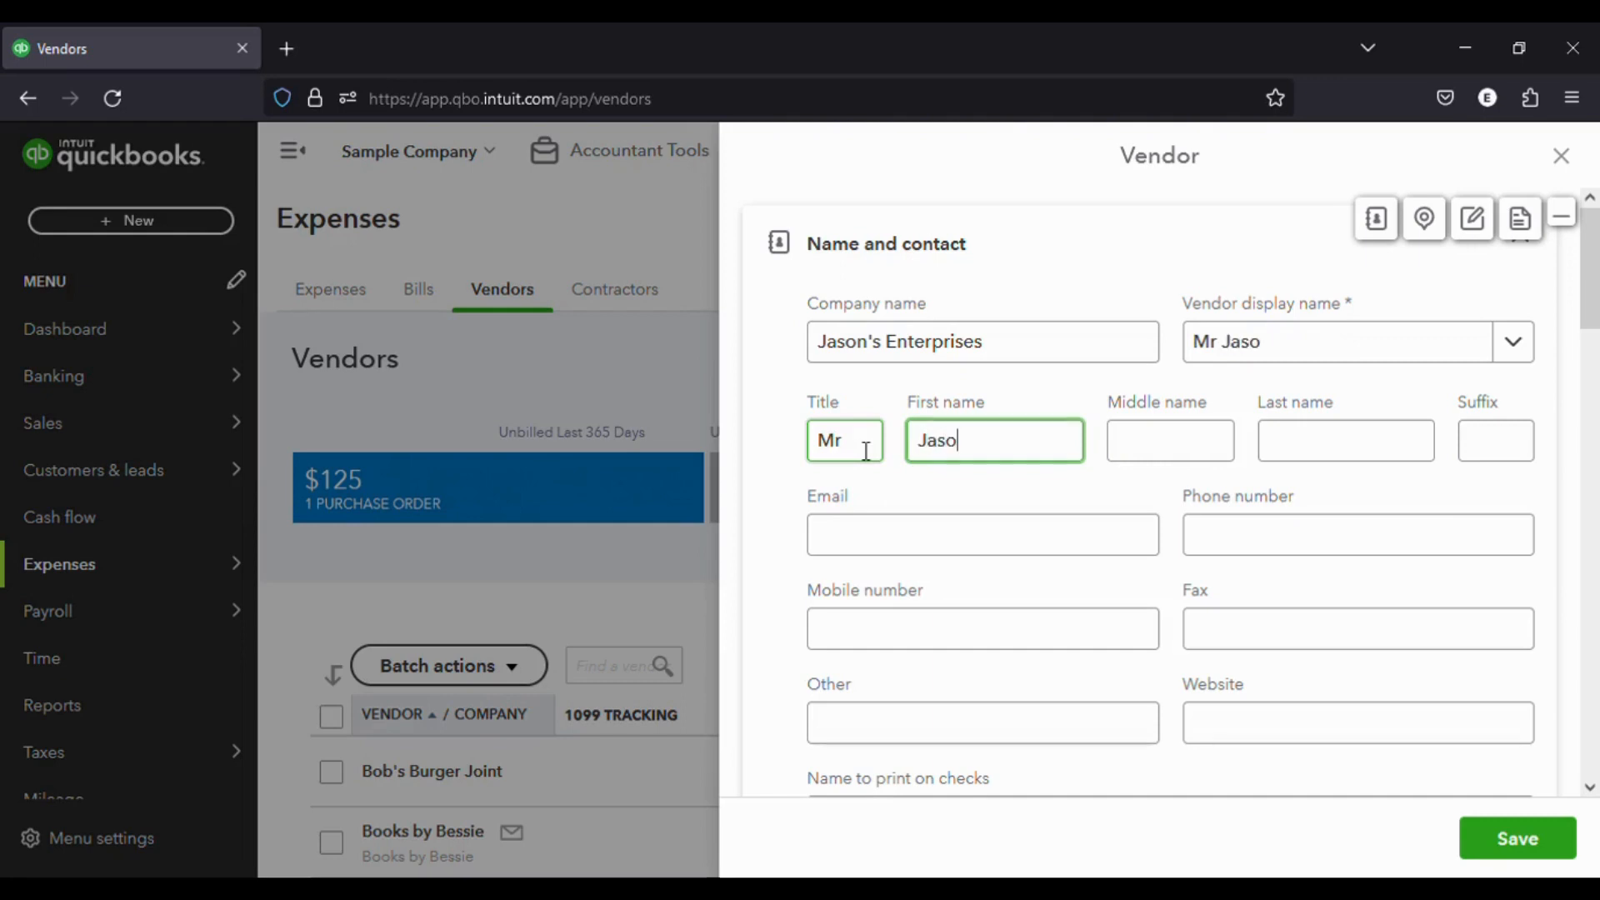
text(n)
key(Tab)
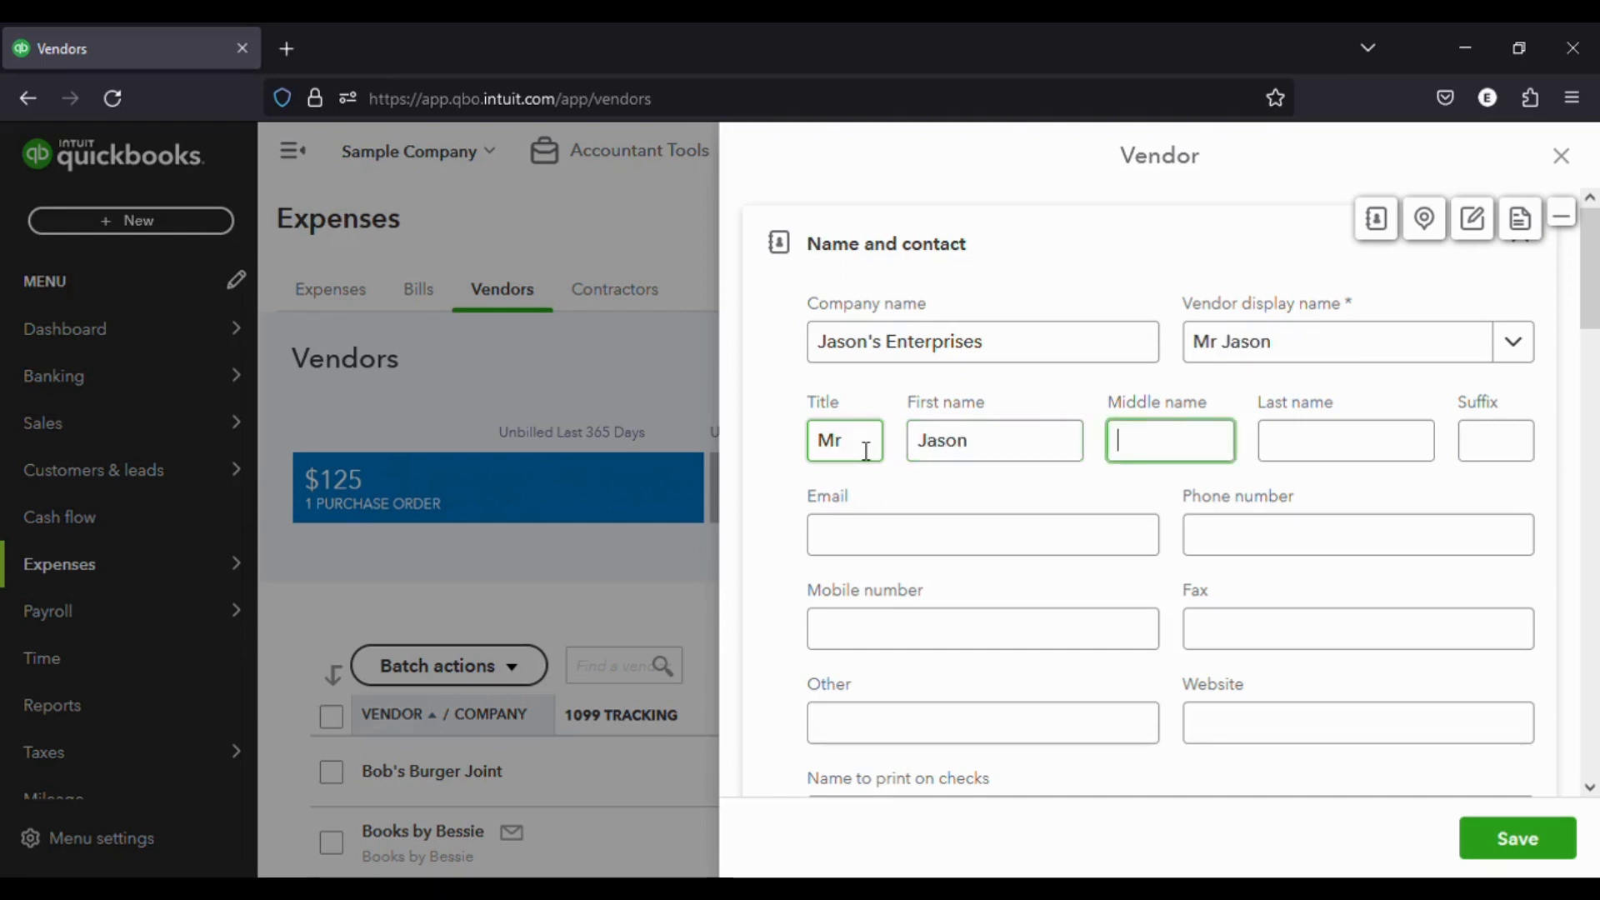
text(K)
key(Tab)
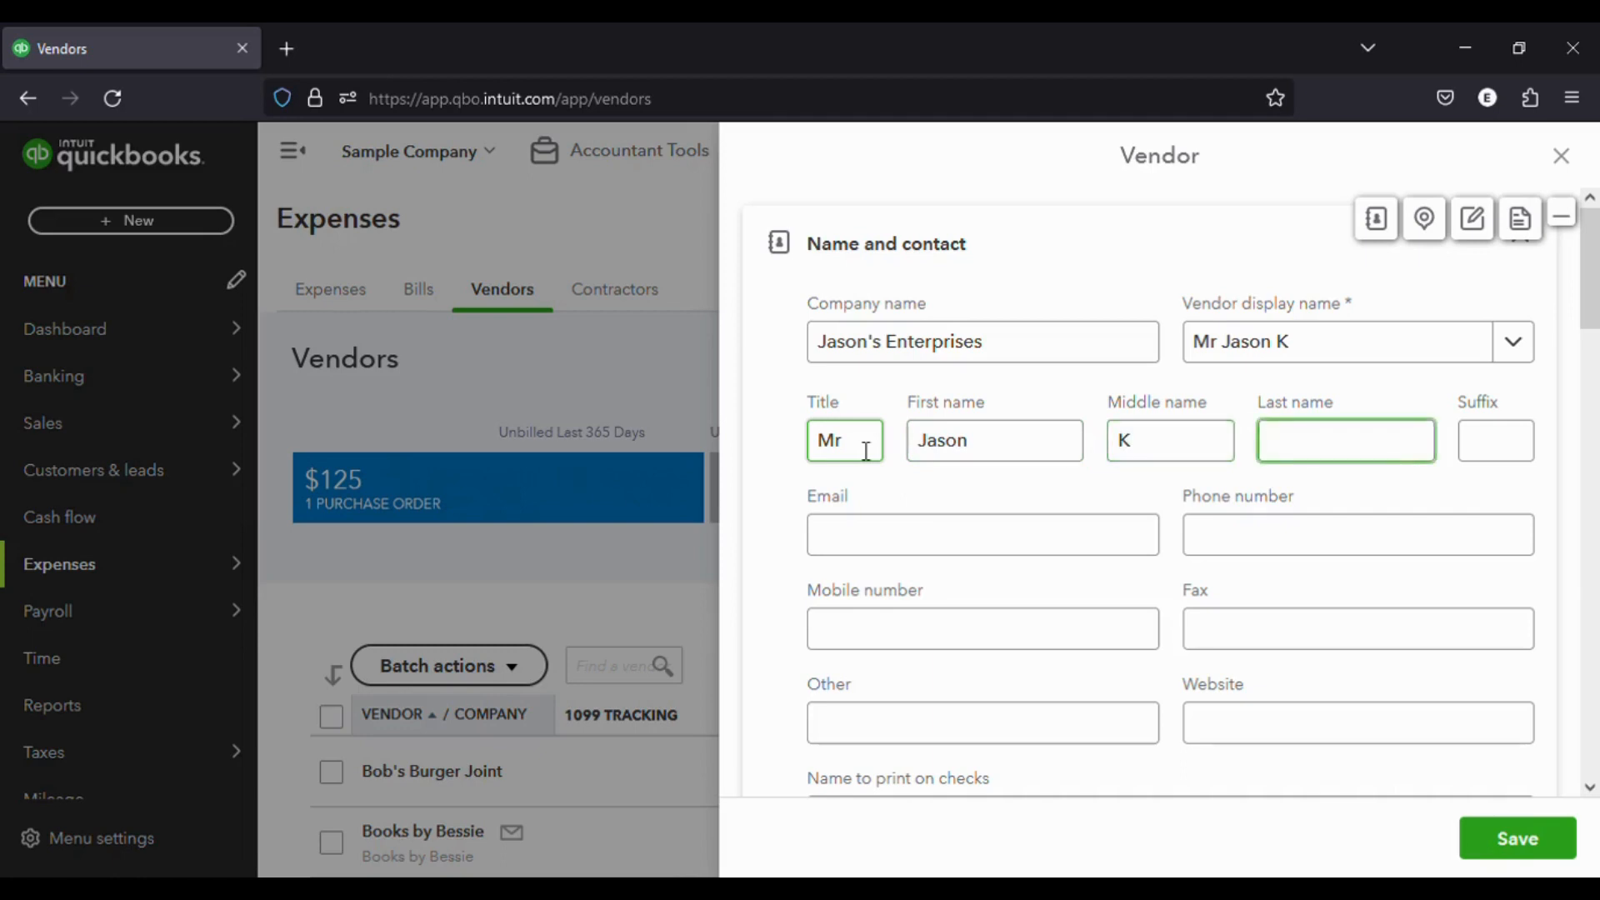
text(Smith)
click(1120, 483)
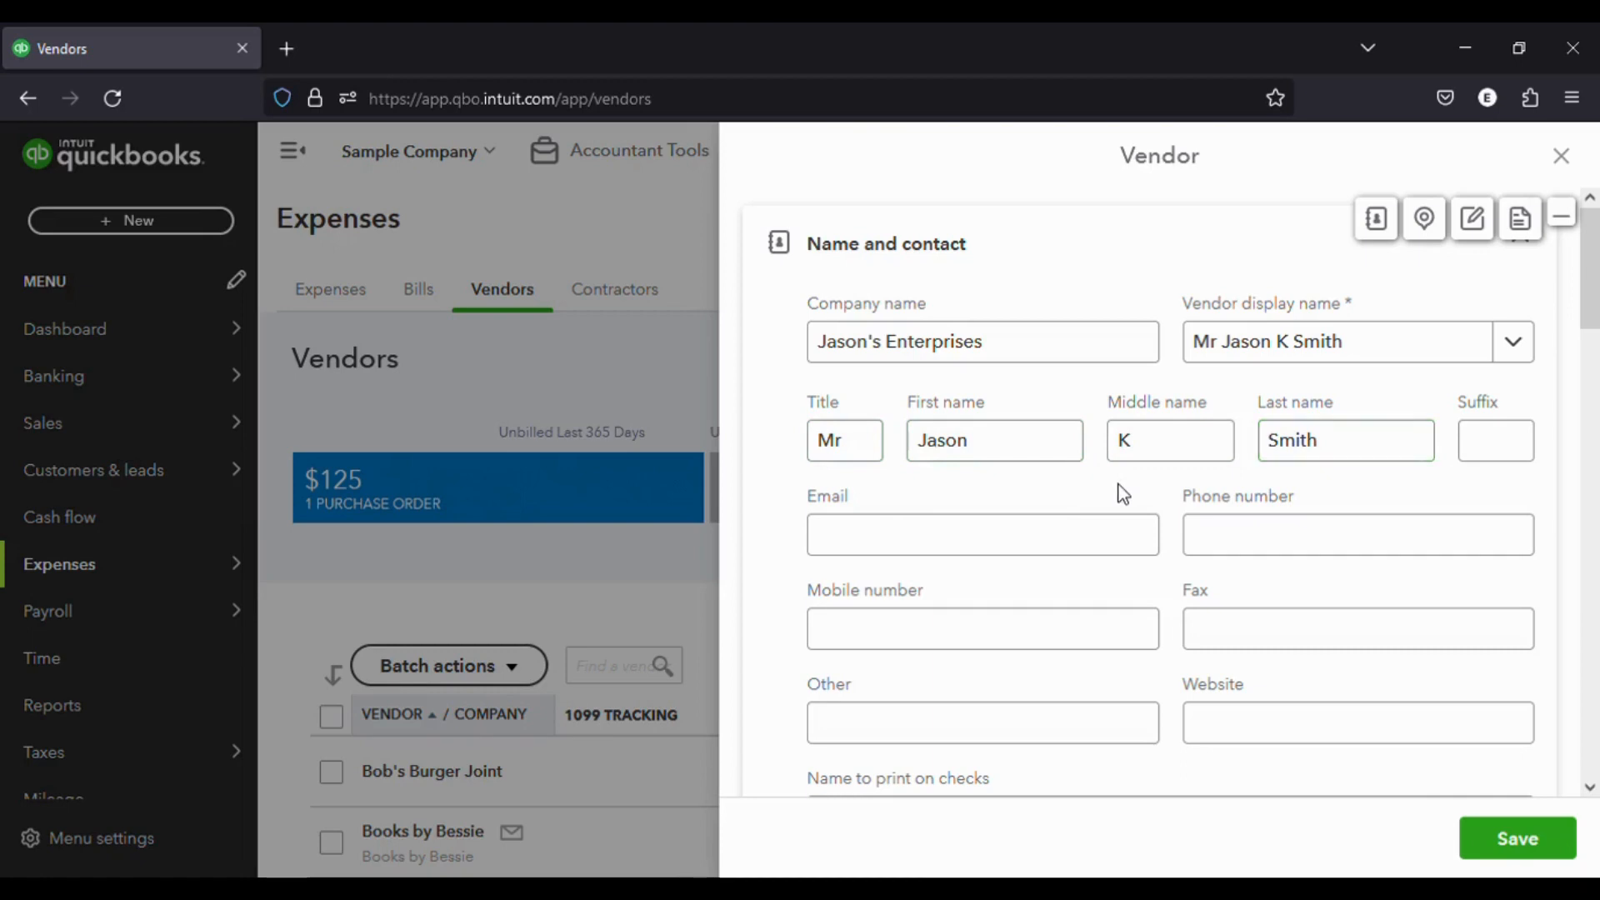
Review the vendor form's remaining contact, address, attachment, tax, billing rate, payment terms, expense category and opening balance fields.
click(975, 556)
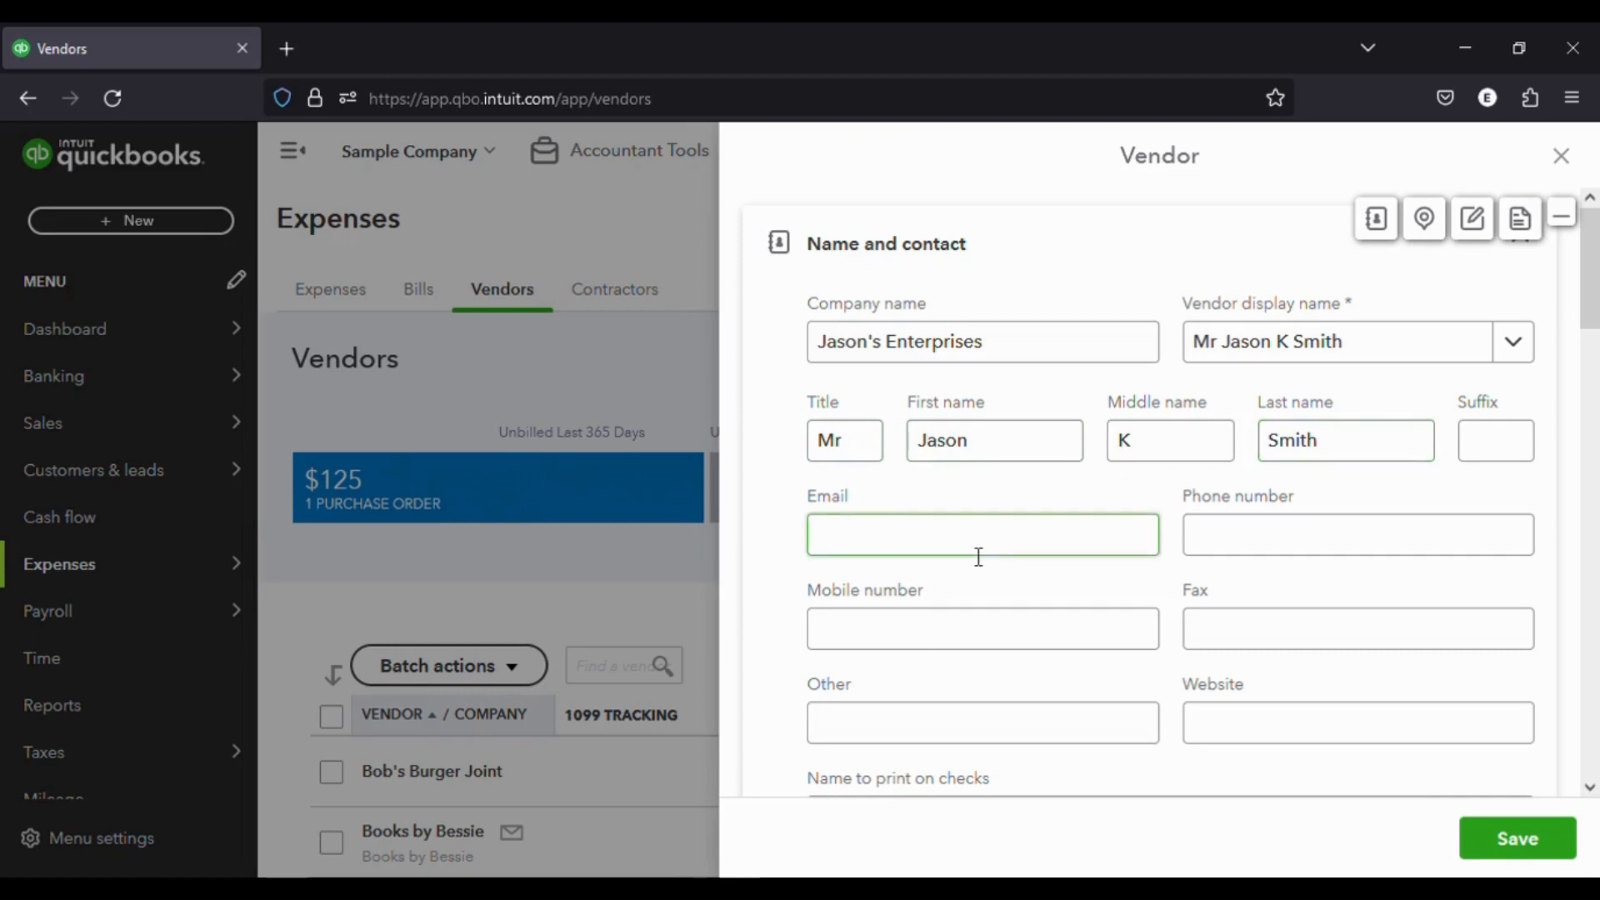
click(1281, 552)
scroll(1121, 592, down, 1)
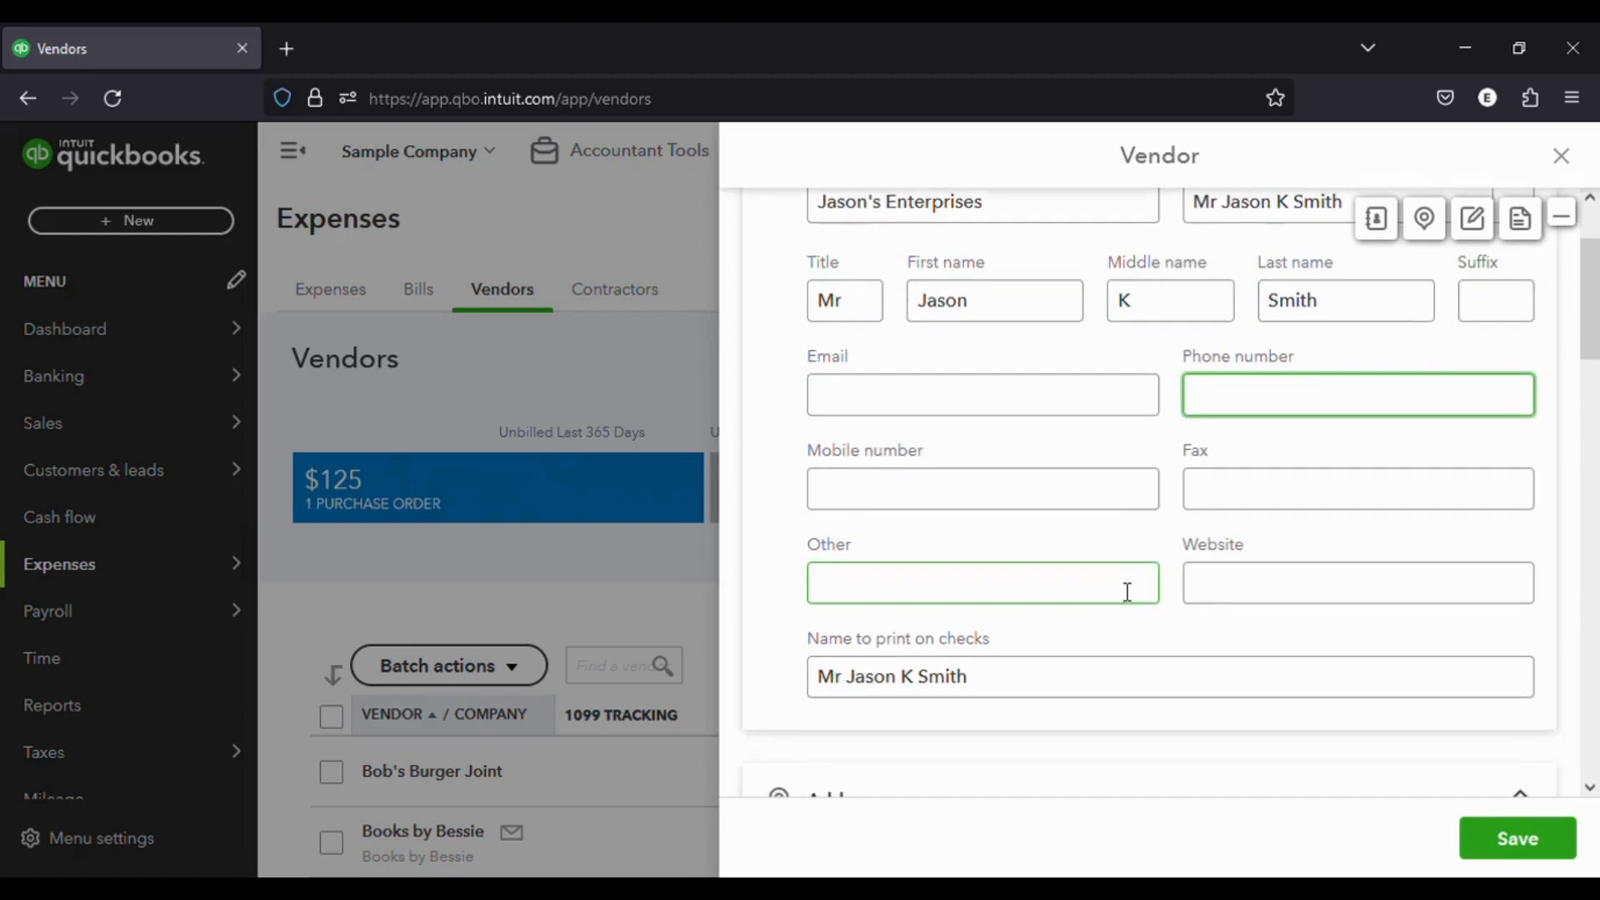
scroll(1127, 592, down, 1)
scroll(1126, 593, down, 3)
scroll(1127, 592, down, 6)
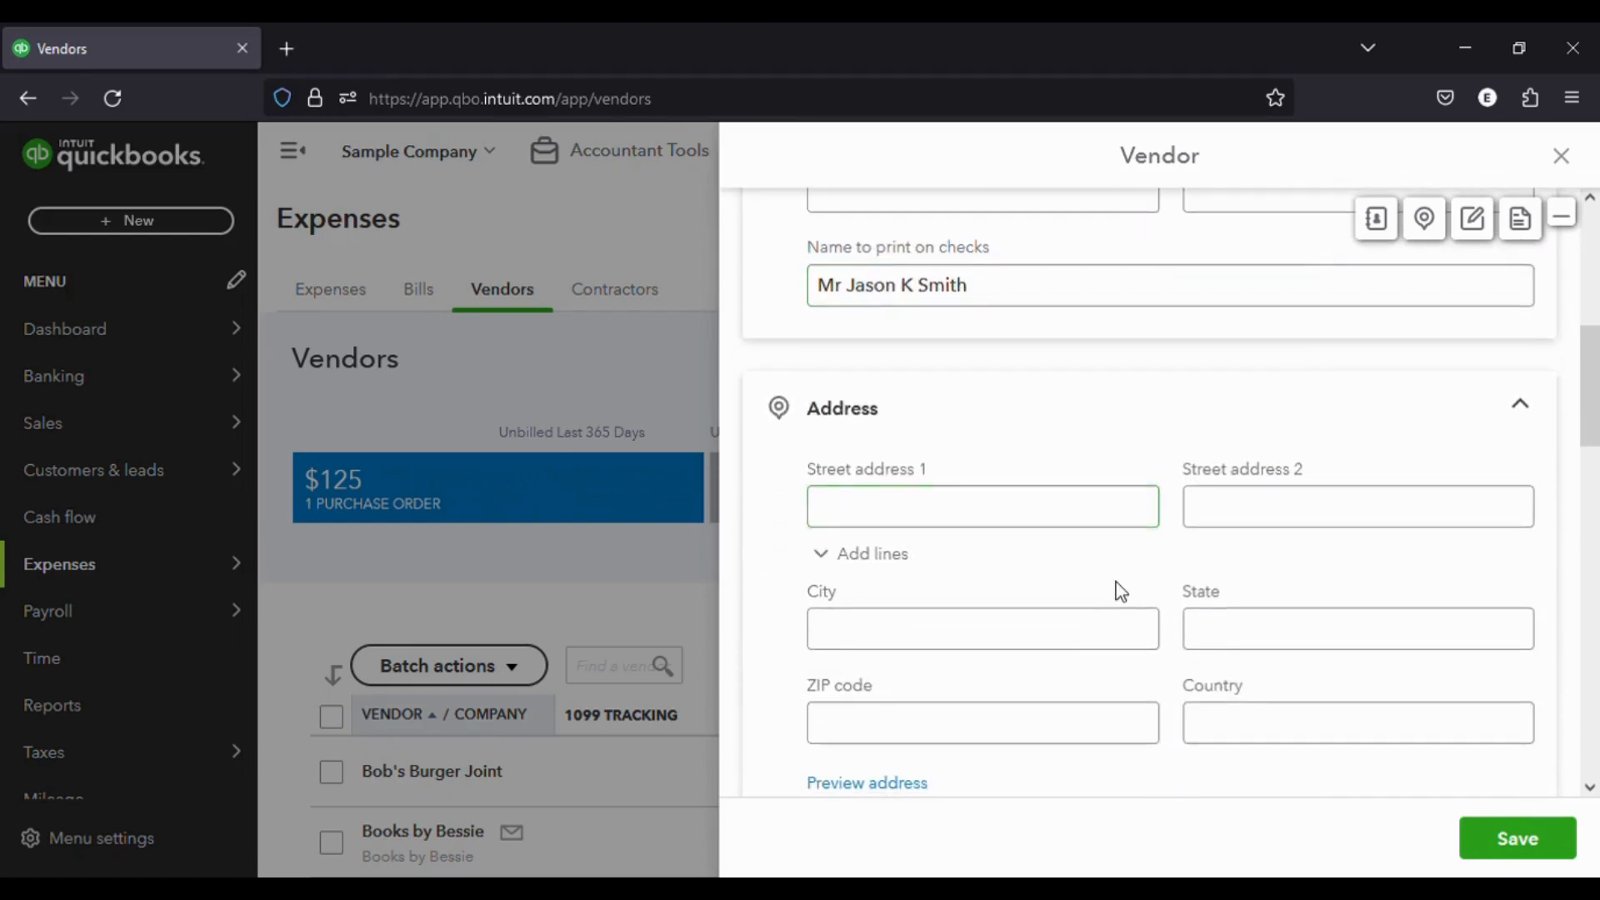
scroll(1126, 592, down, 2)
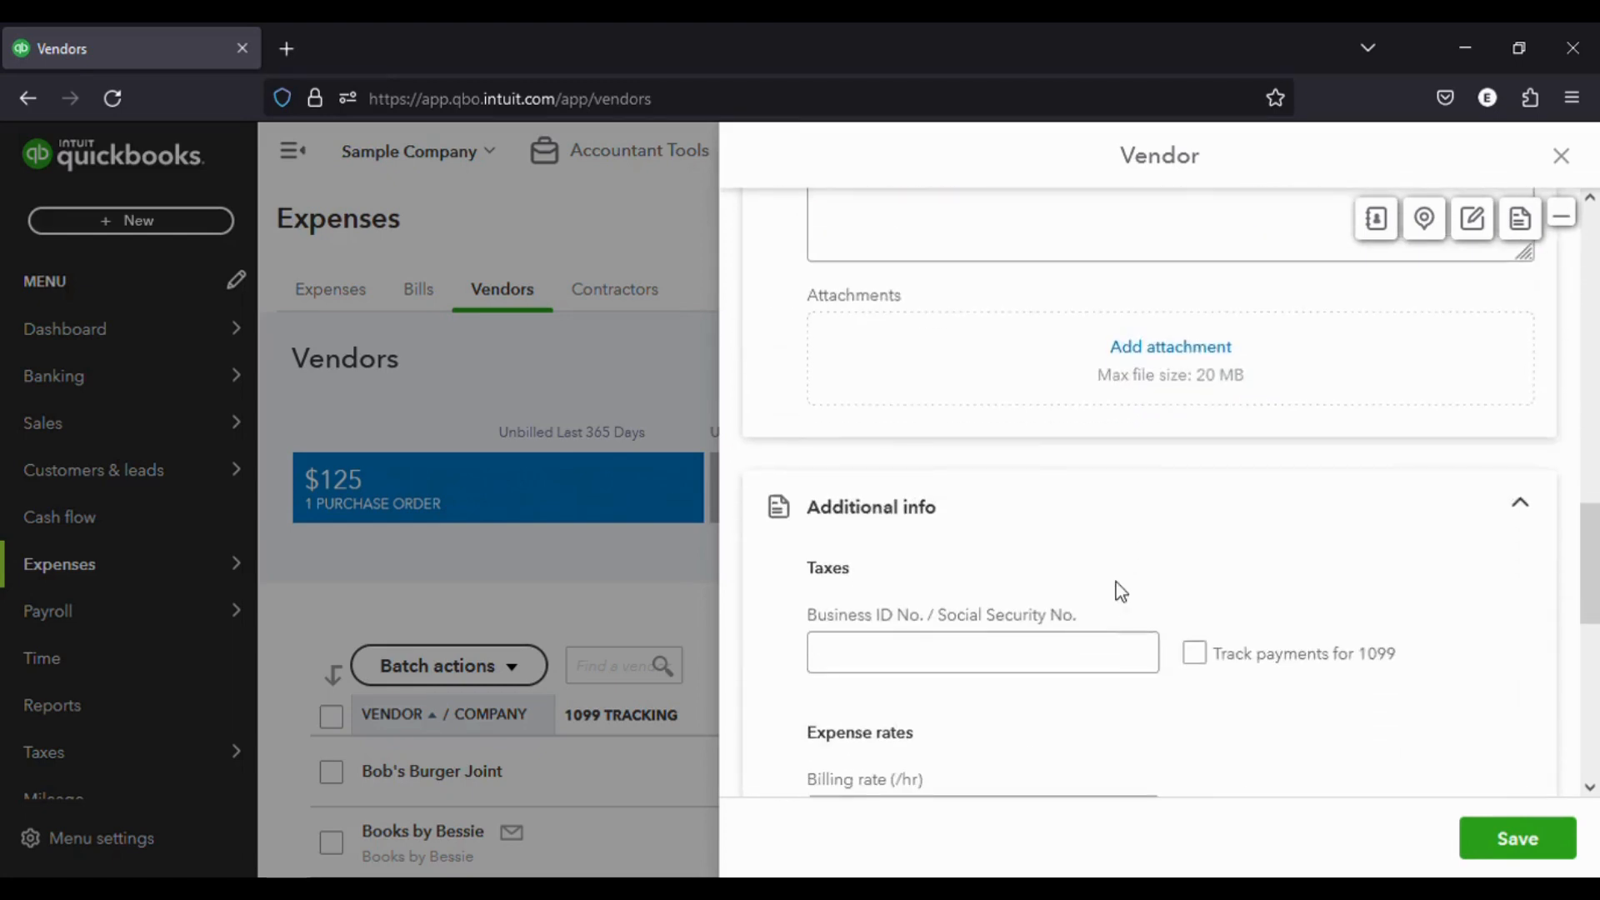
scroll(1120, 592, down, 3)
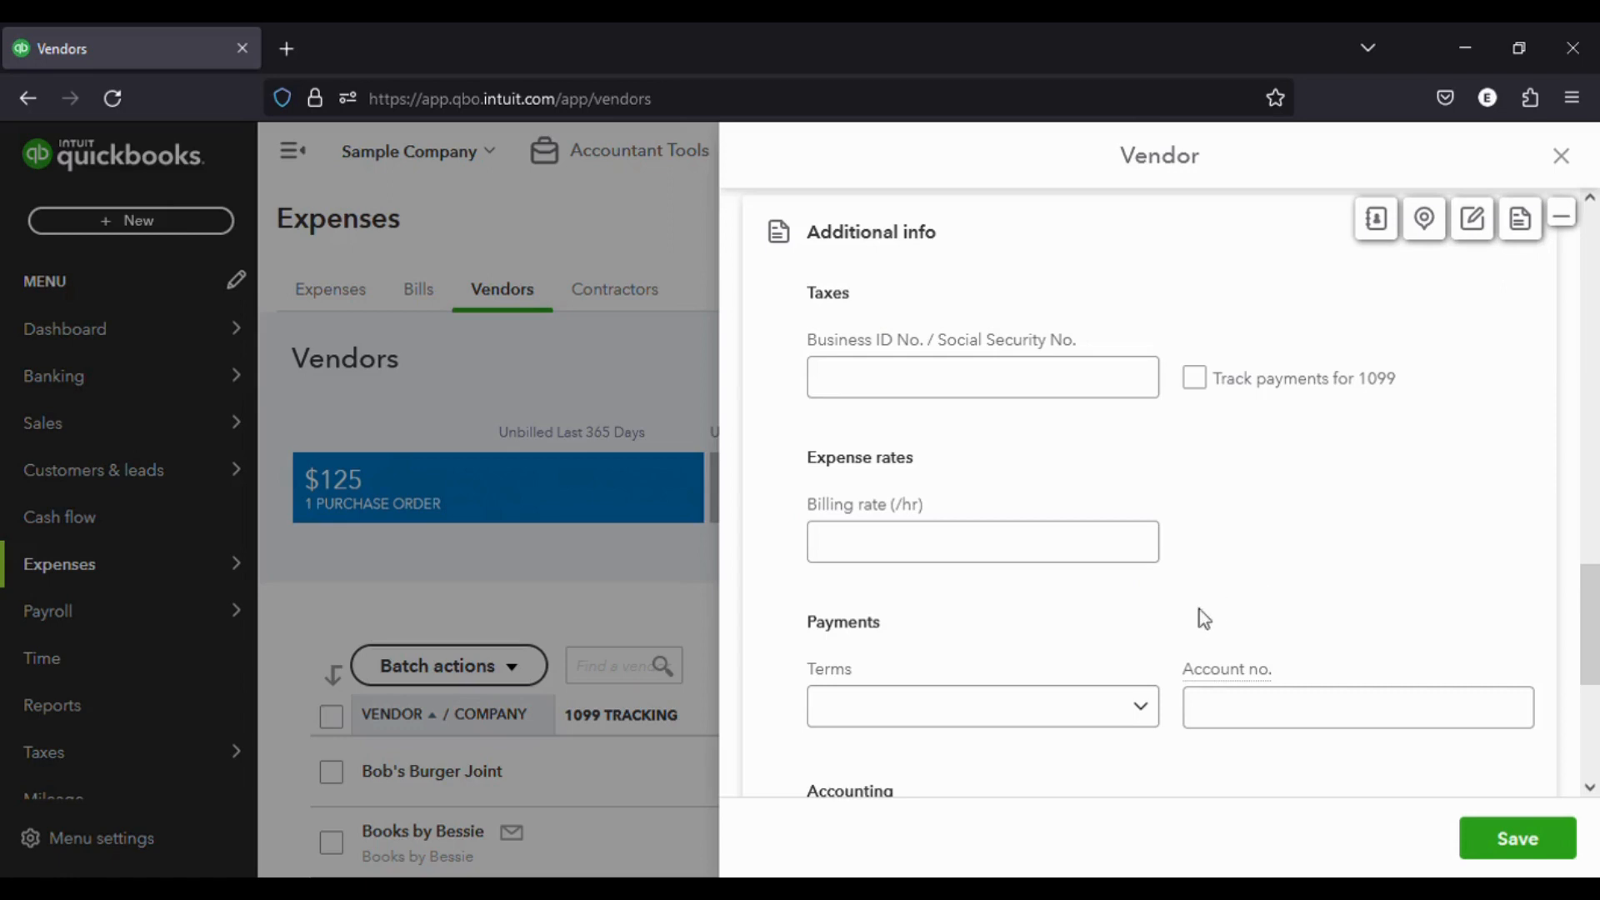
click(956, 559)
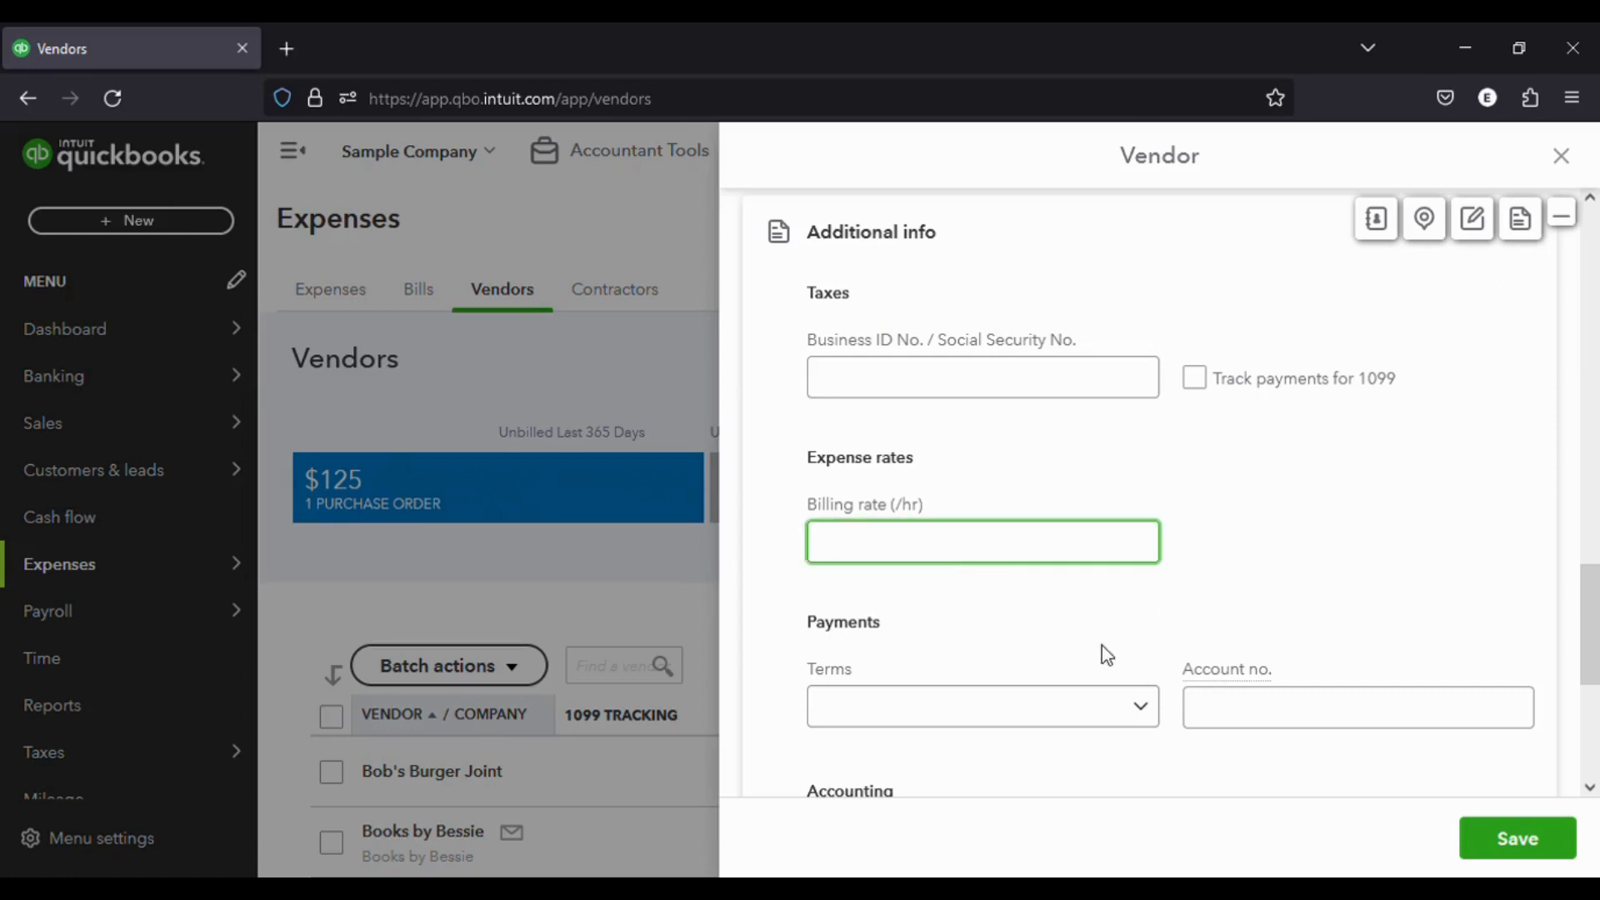
scroll(1107, 654, down, 2)
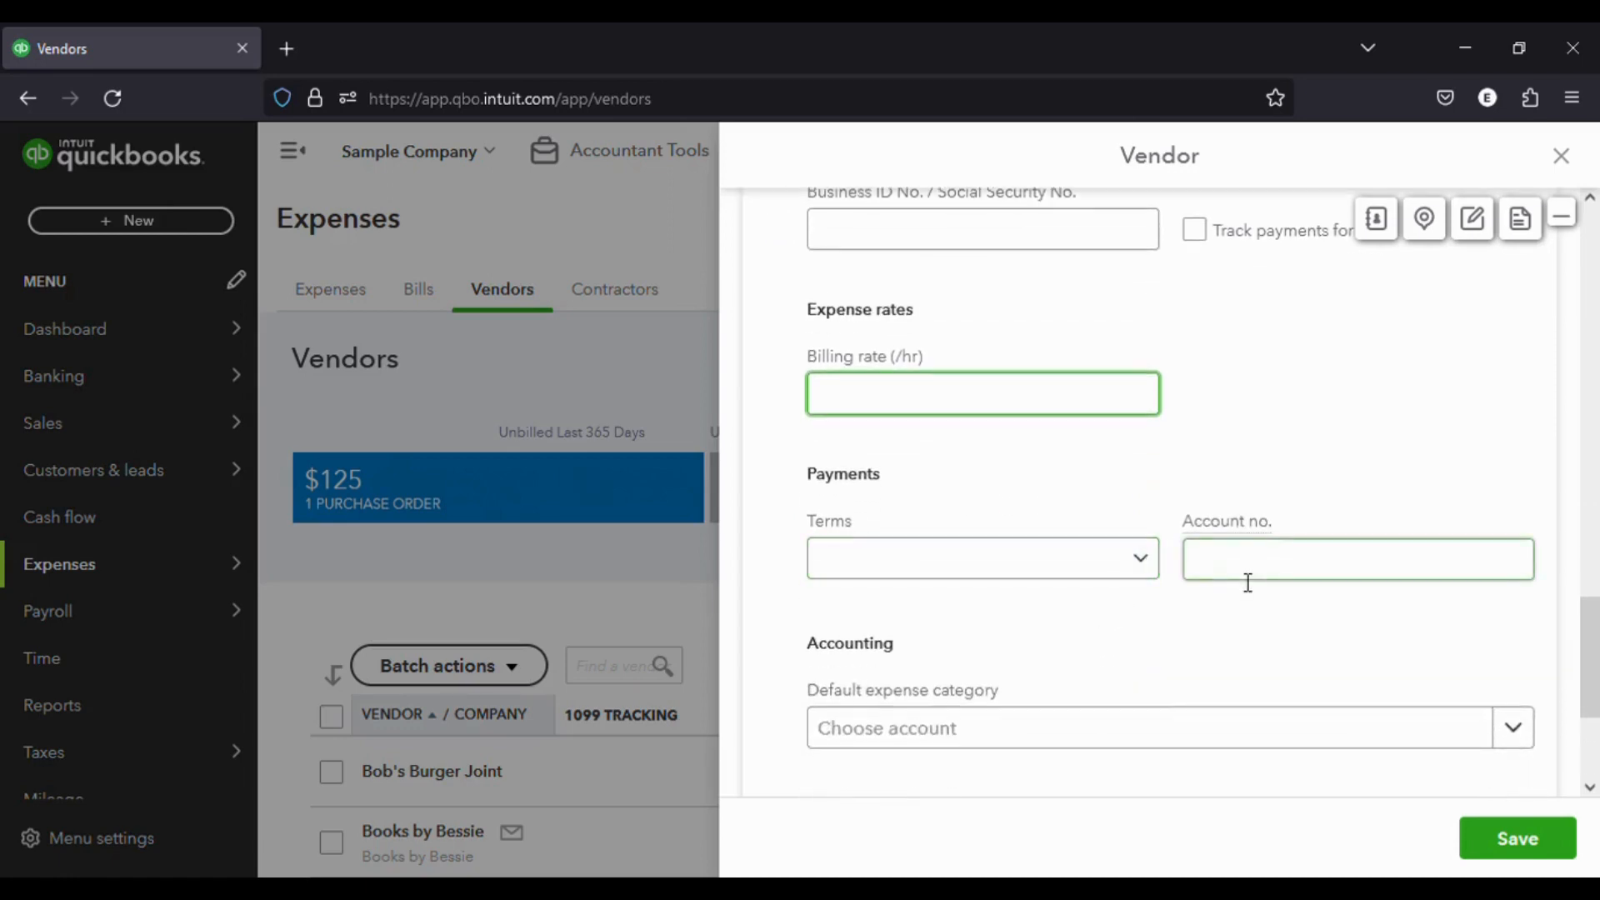
scroll(1114, 654, down, 3)
click(1124, 655)
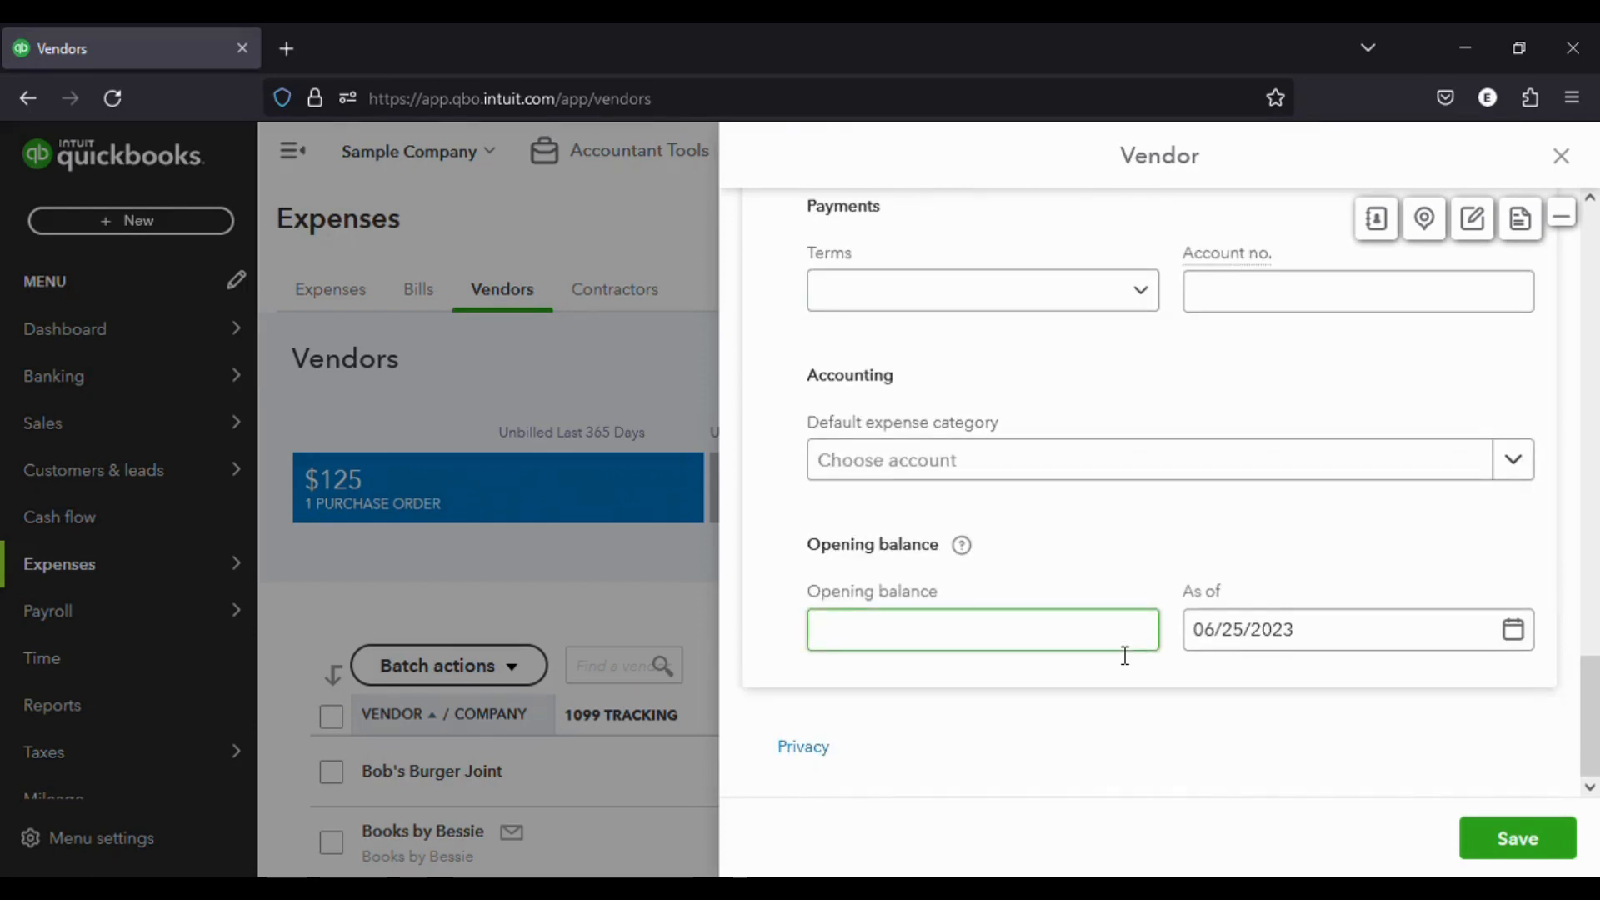
scroll(1124, 655, up, 15)
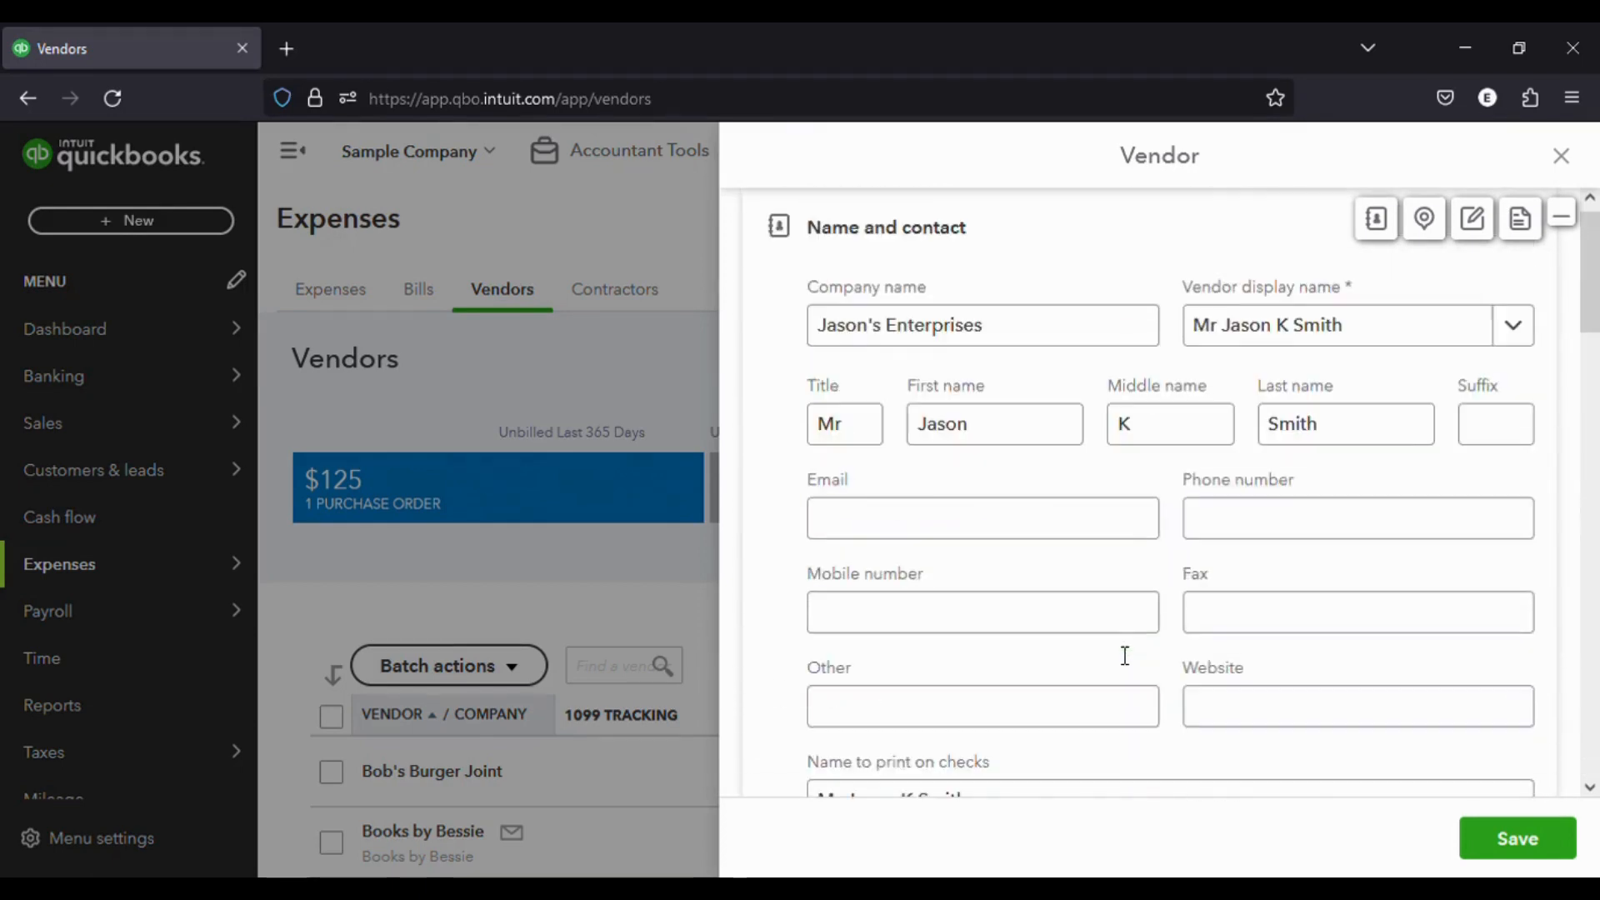
scroll(1124, 656, up, 1)
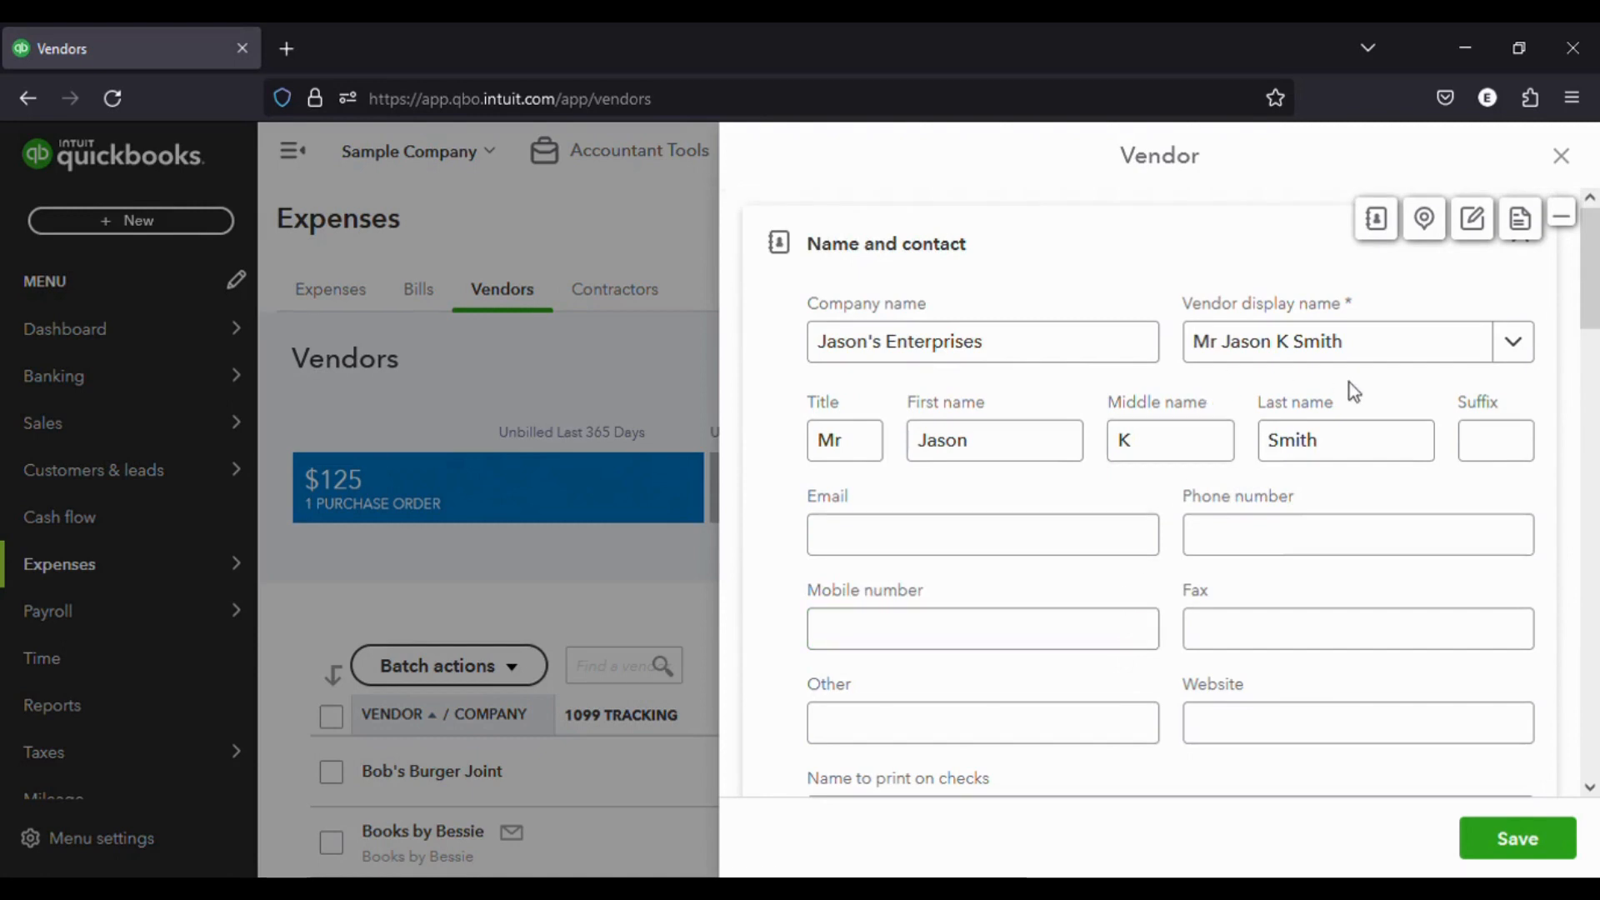
Choose "Jason's Enterprises" as the vendor display name and save the new vendor.
click(1512, 341)
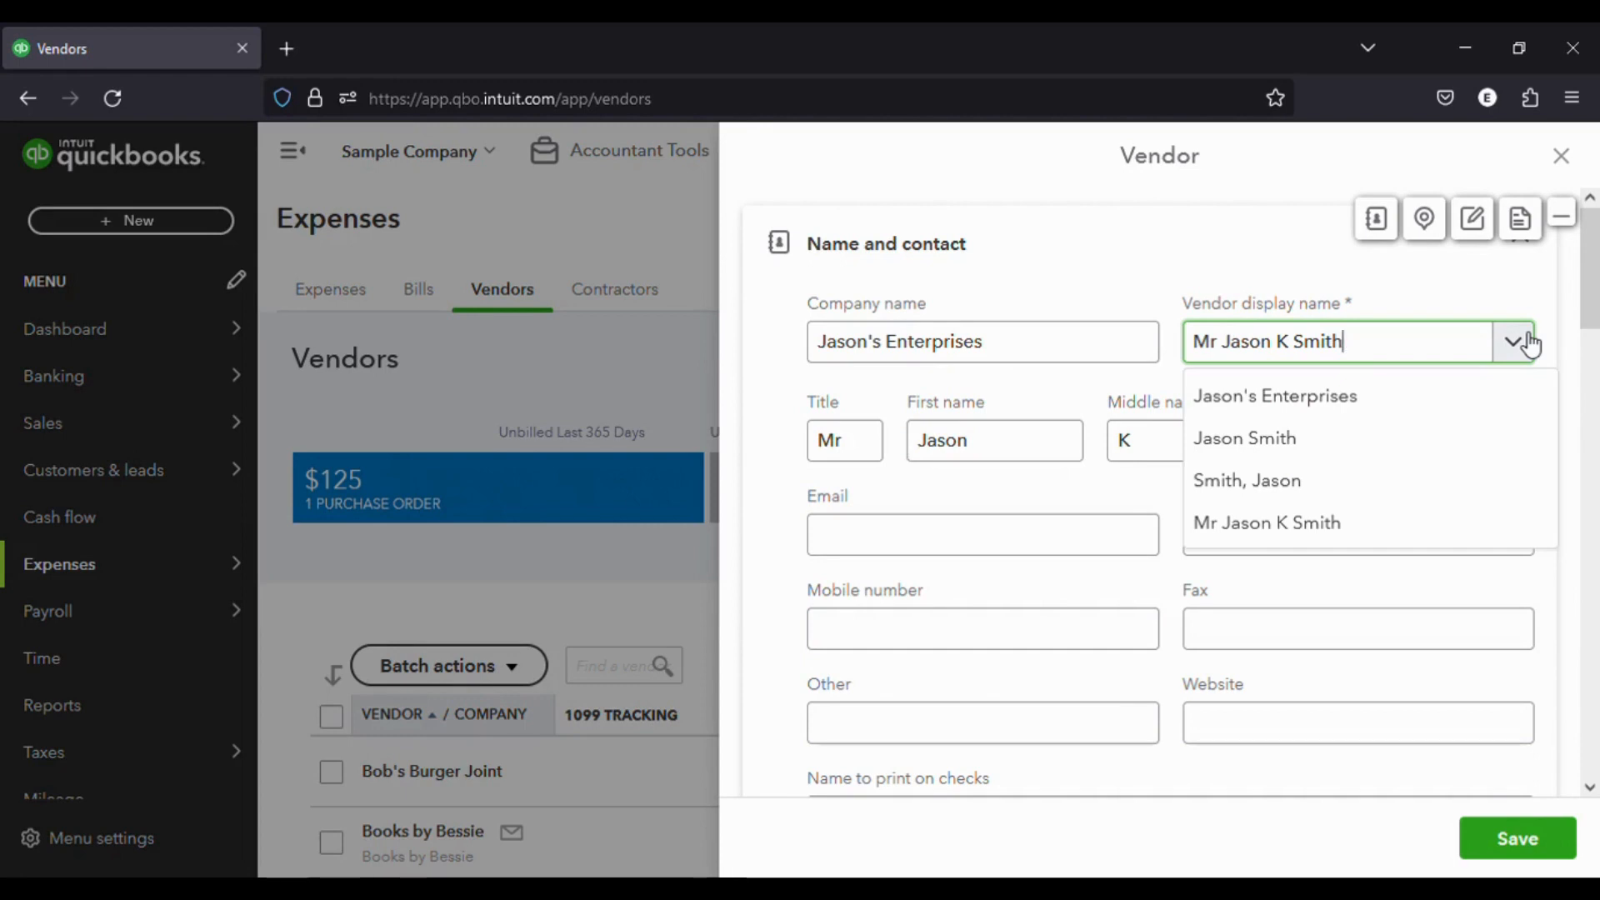
click(1451, 401)
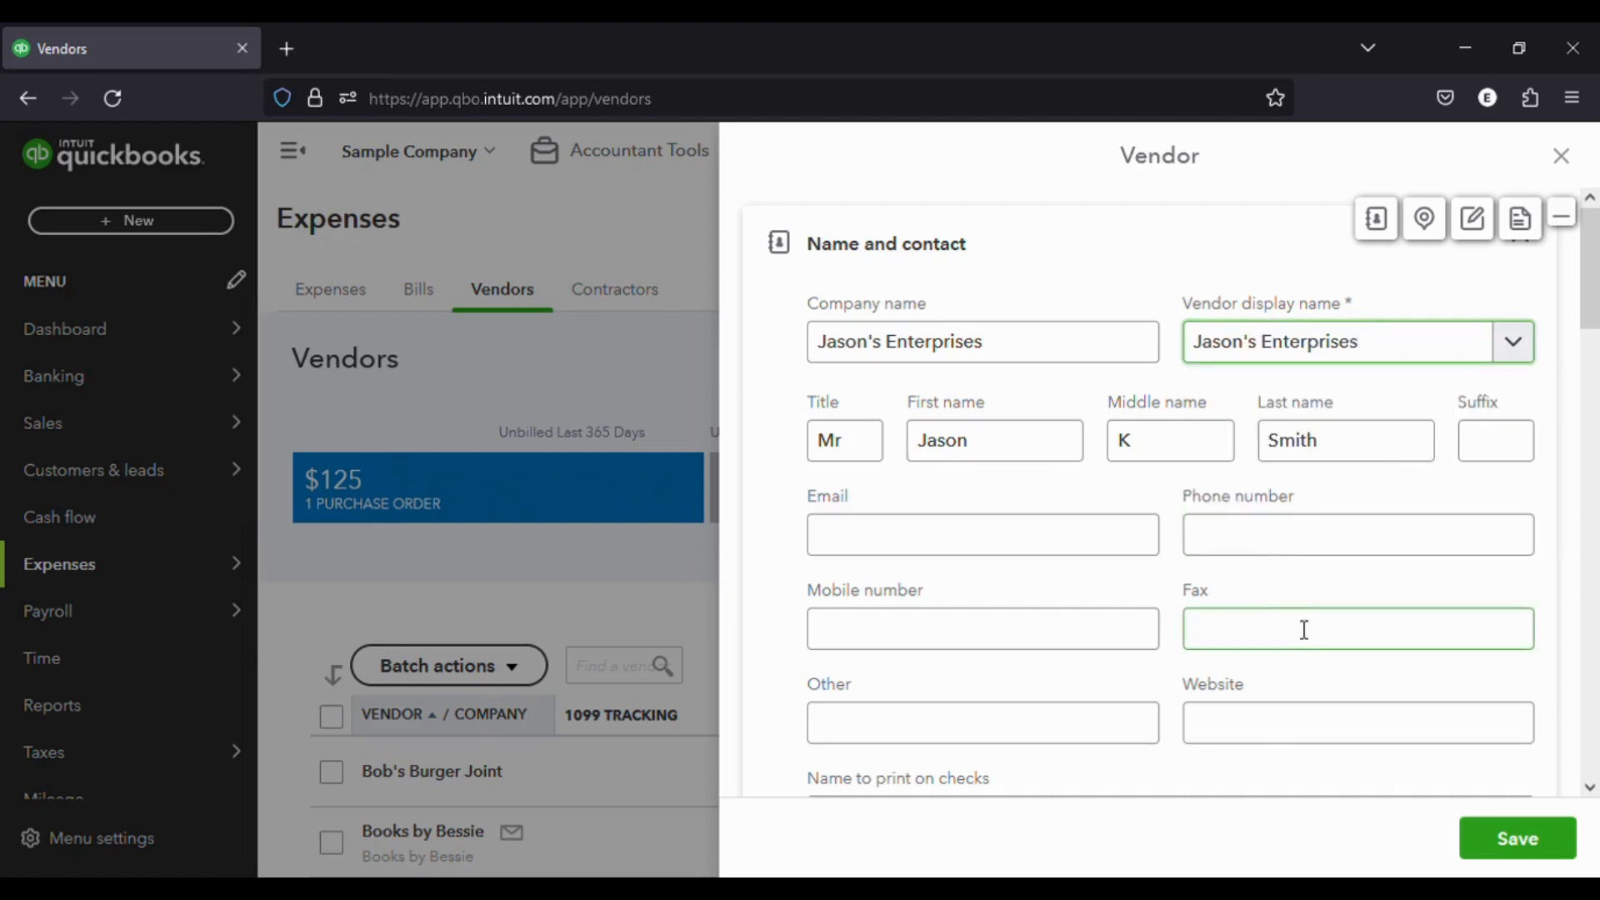
scroll(1303, 630, down, 8)
scroll(1304, 630, down, 8)
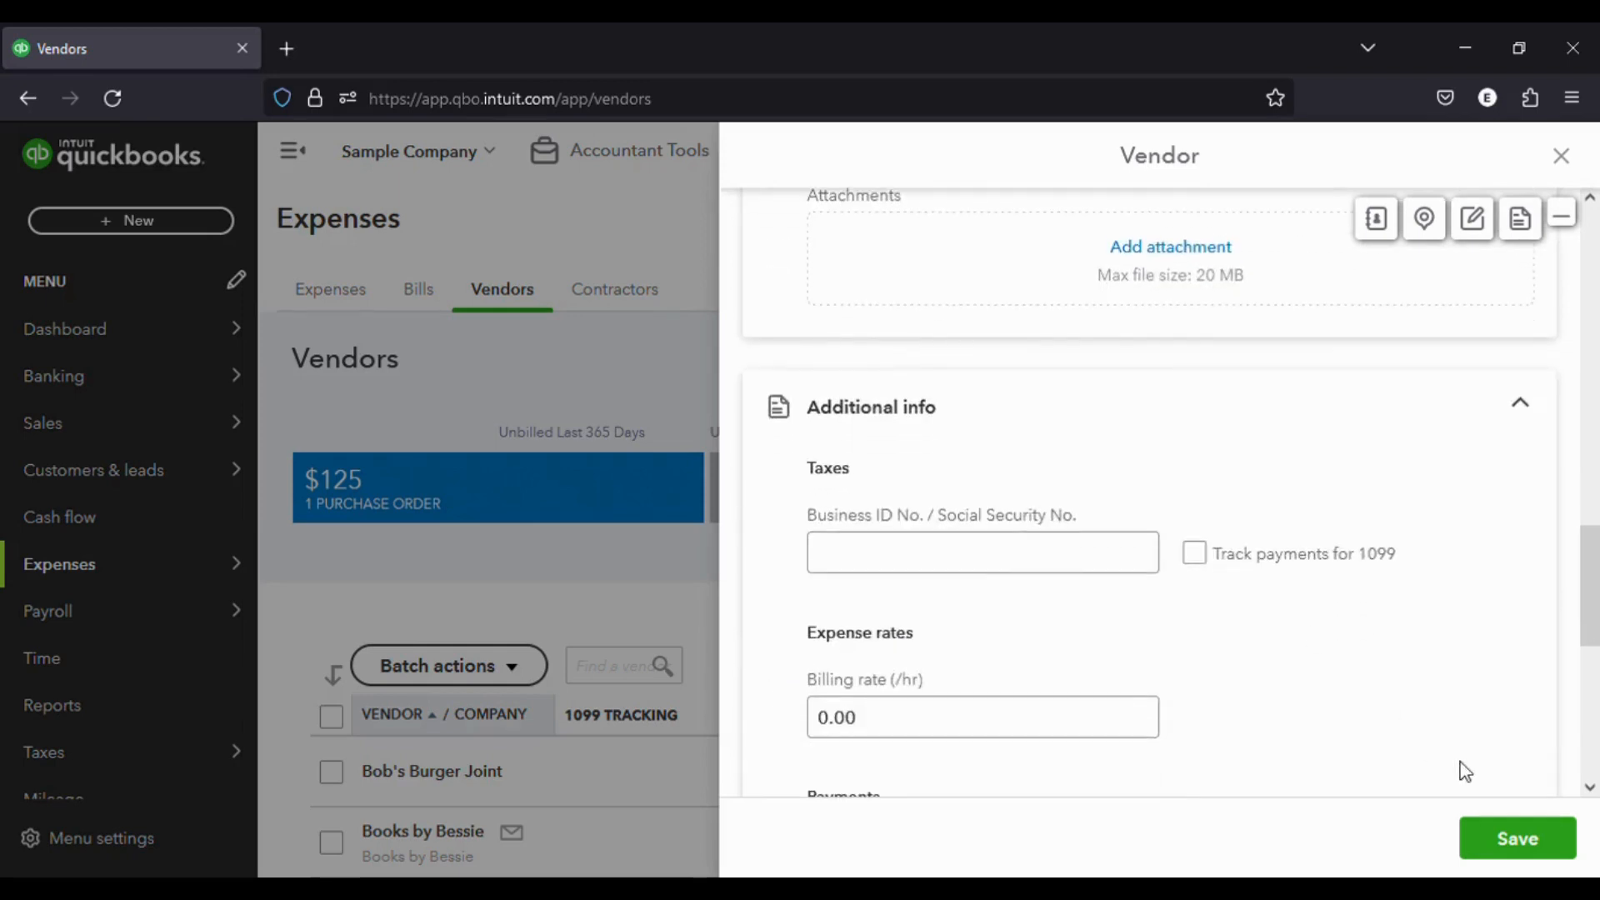
click(1533, 850)
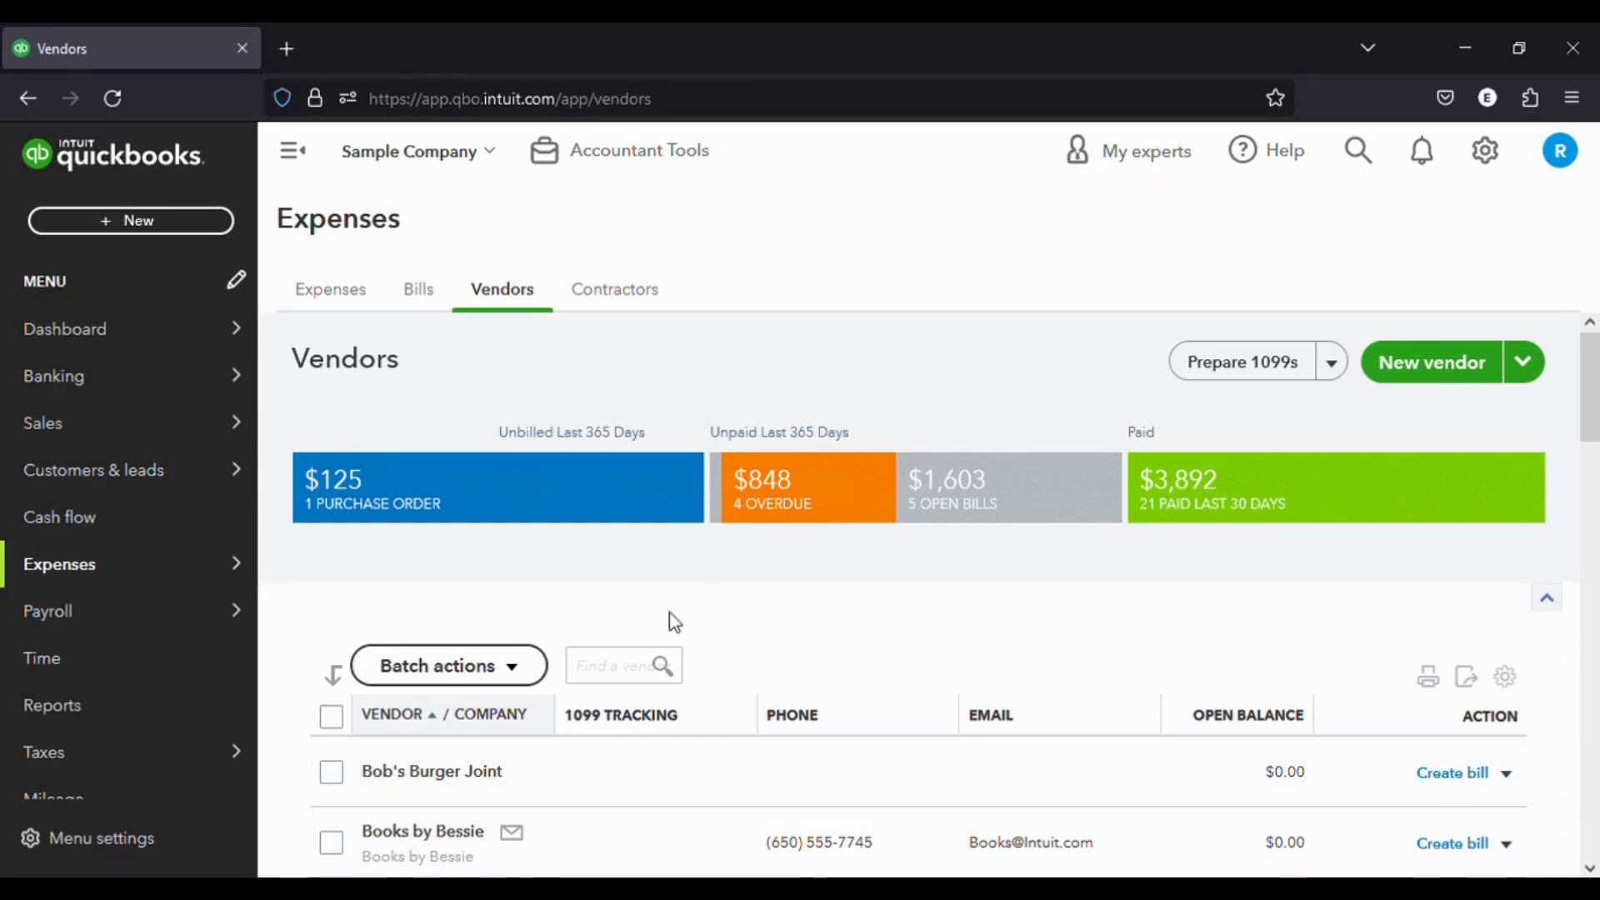
Search the vendors list for Jason's Enterprises and open its record to view the transaction list.
click(624, 671)
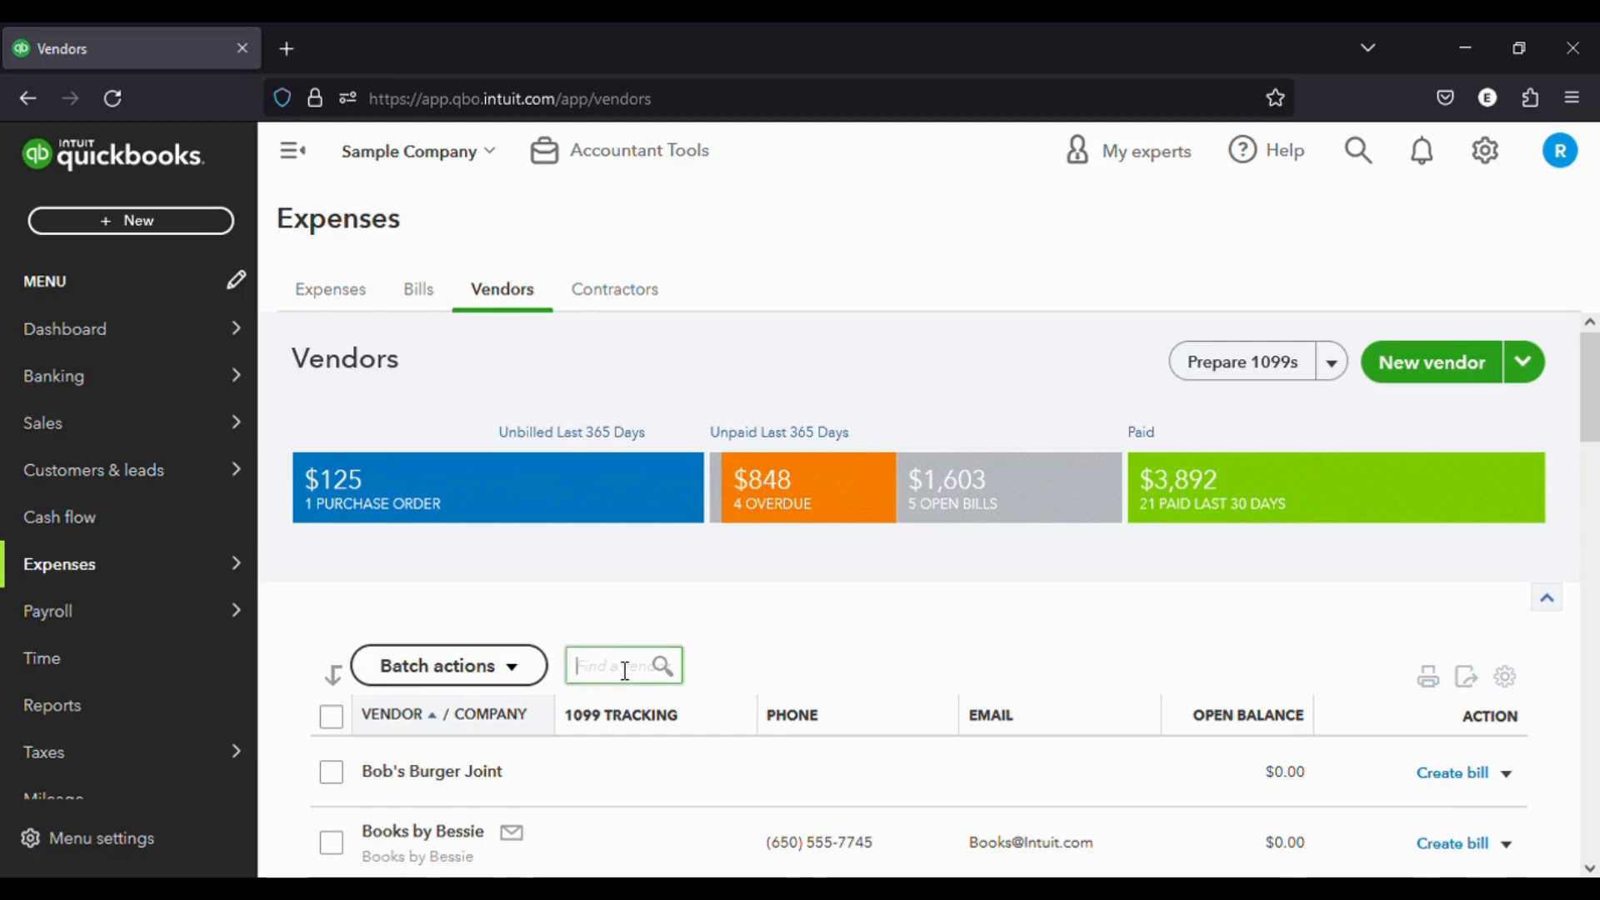
text(jas)
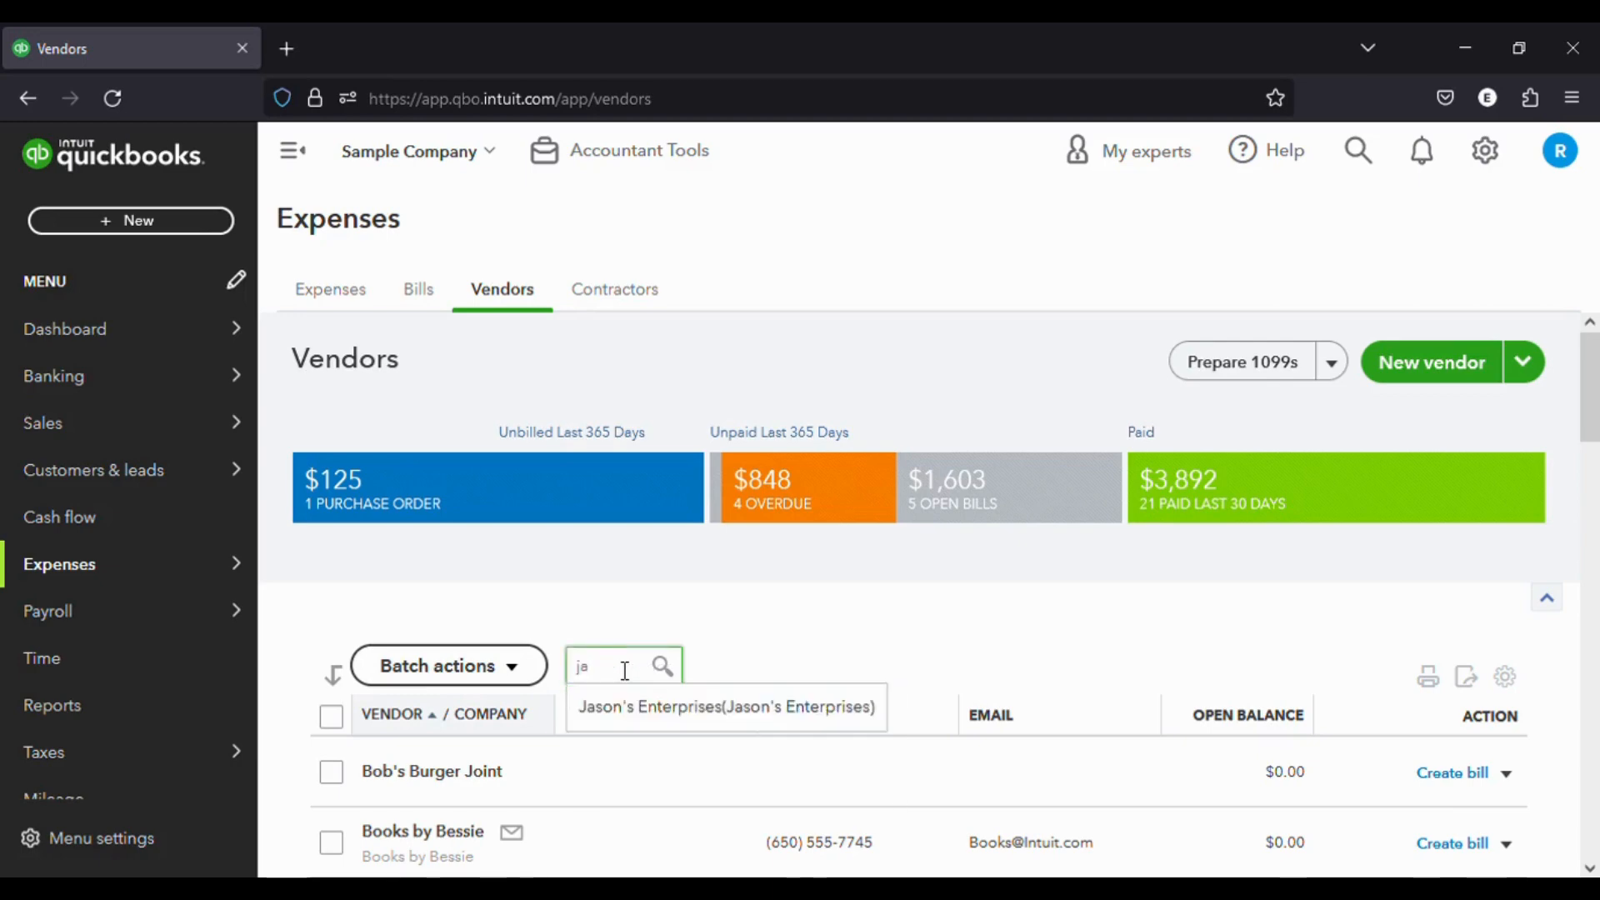
click(695, 710)
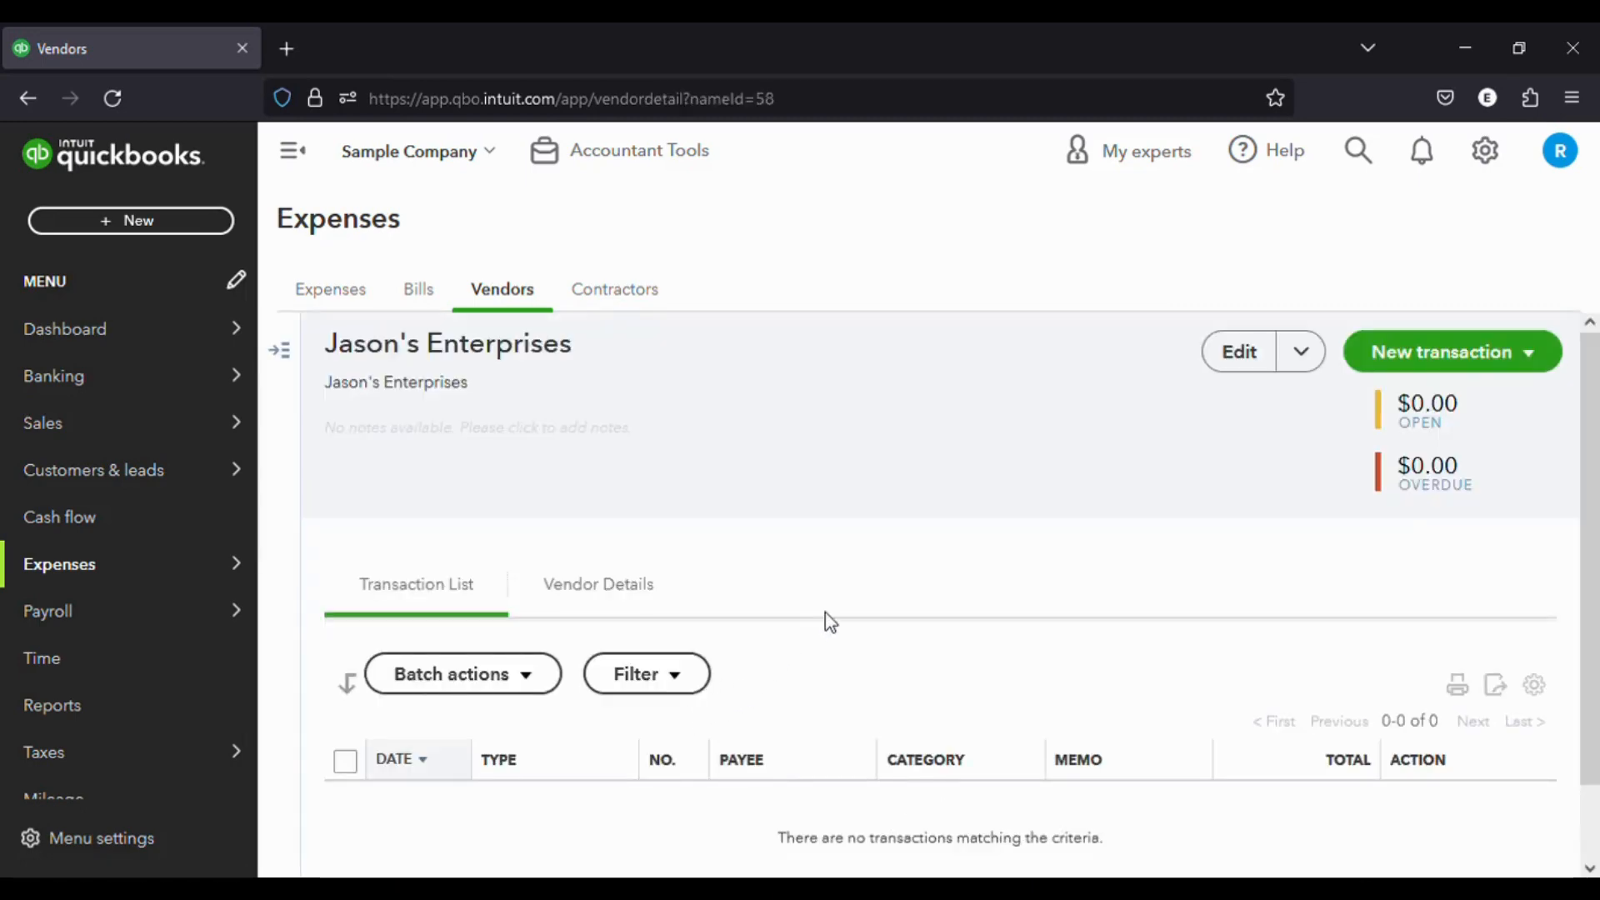
scroll(825, 612, down, 1)
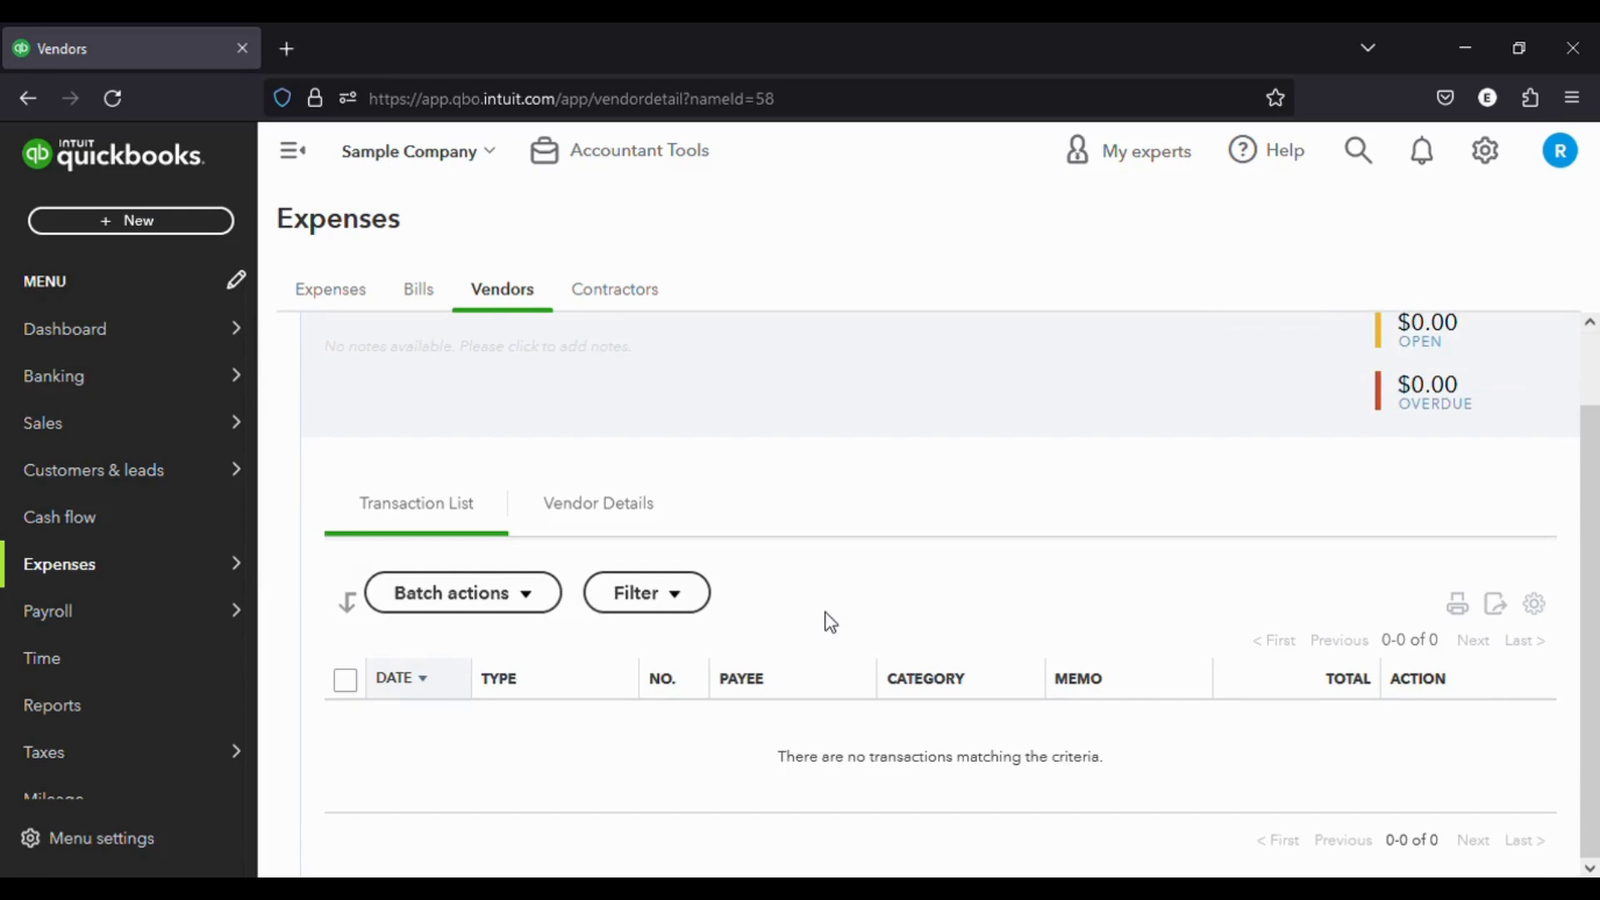
Look over the Jason's Enterprises vendor record, the contractors list and the bills page.
scroll(831, 622, up, 1)
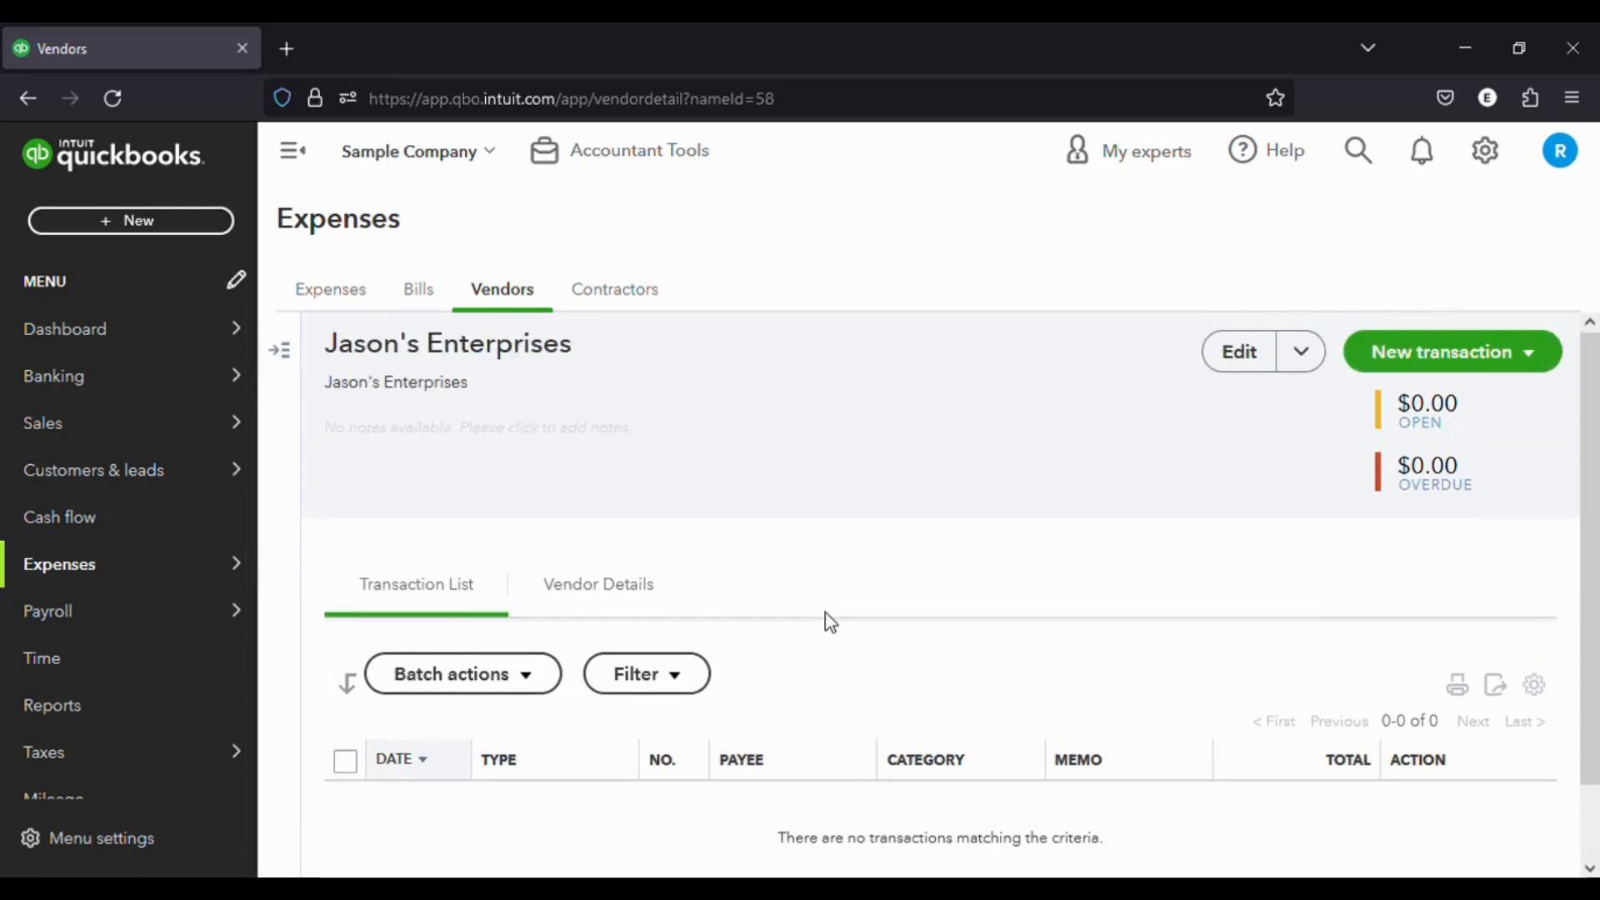
scroll(831, 623, down, 1)
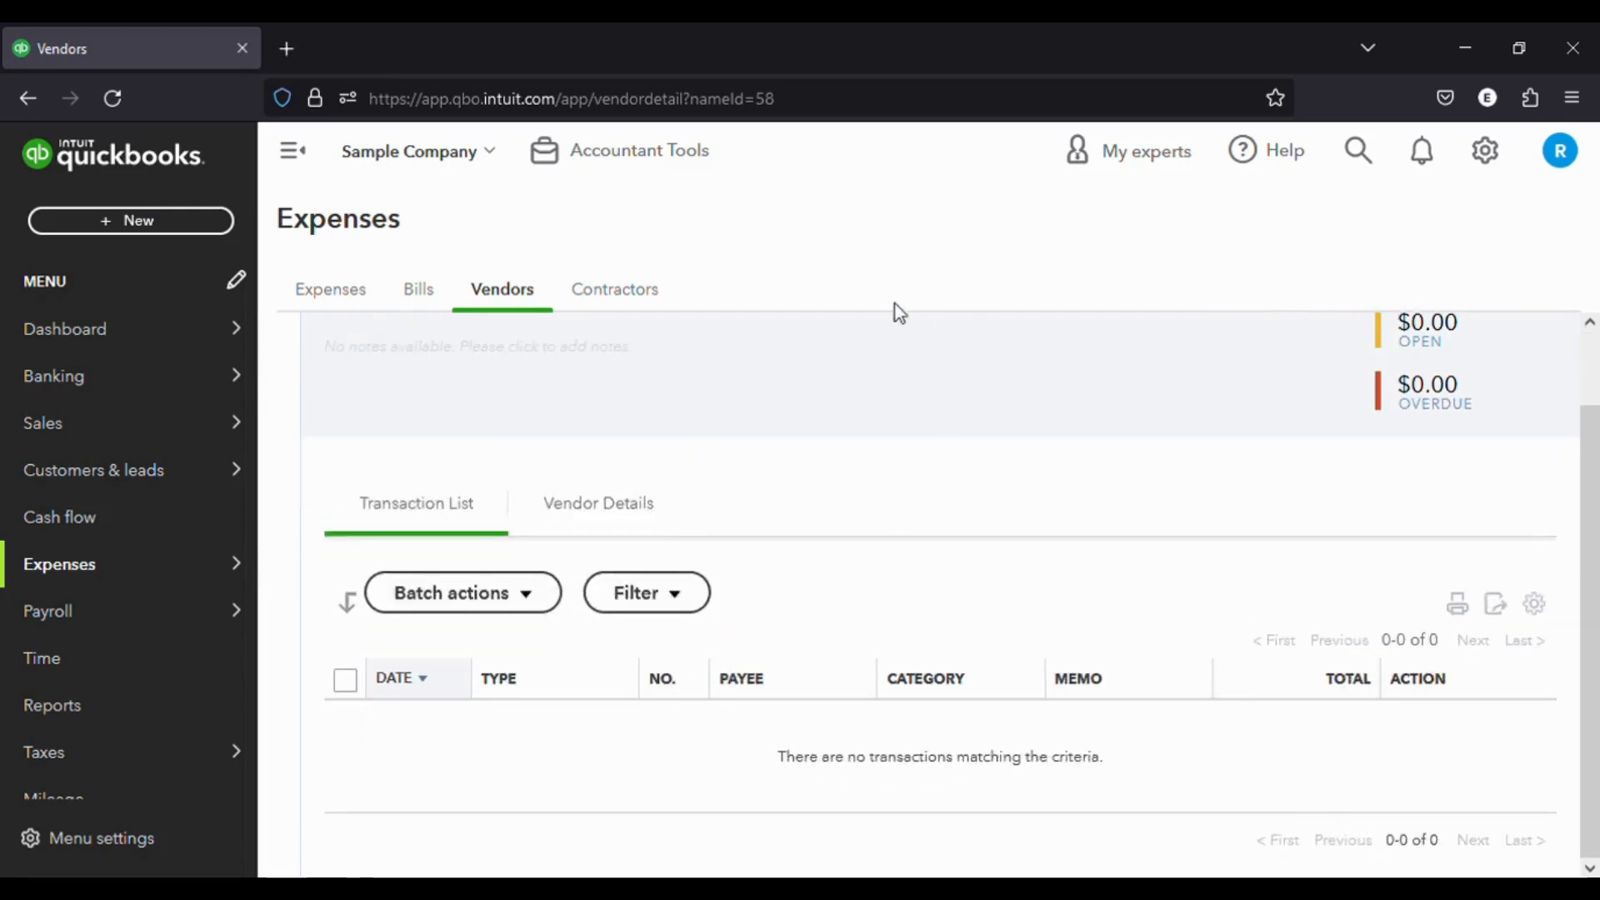
scroll(808, 414, up, 1)
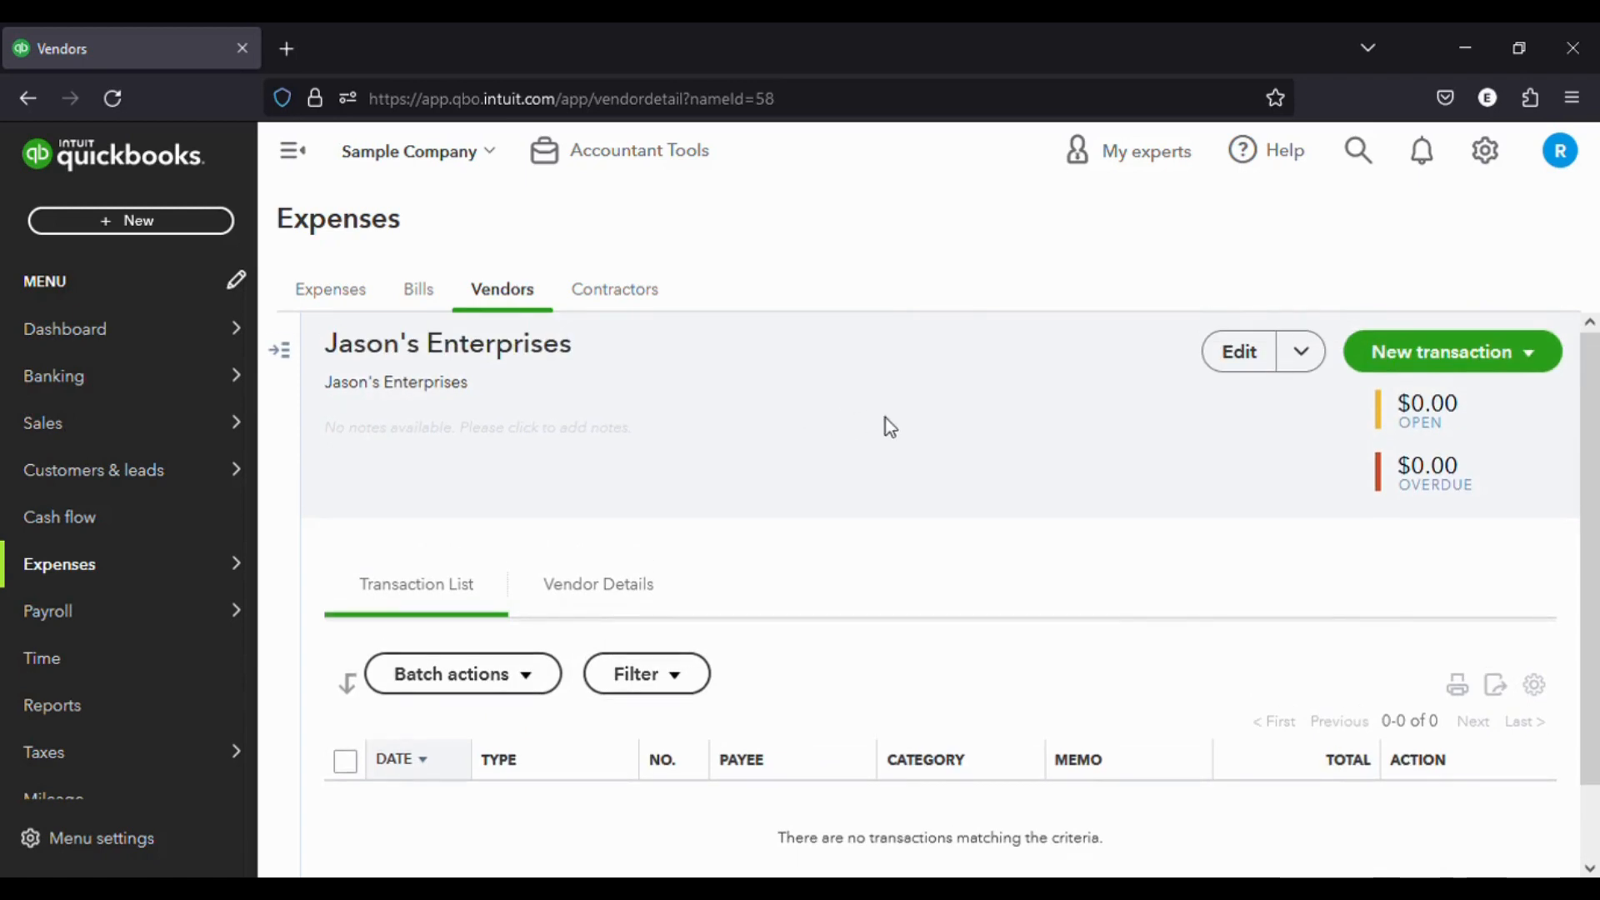
click(618, 297)
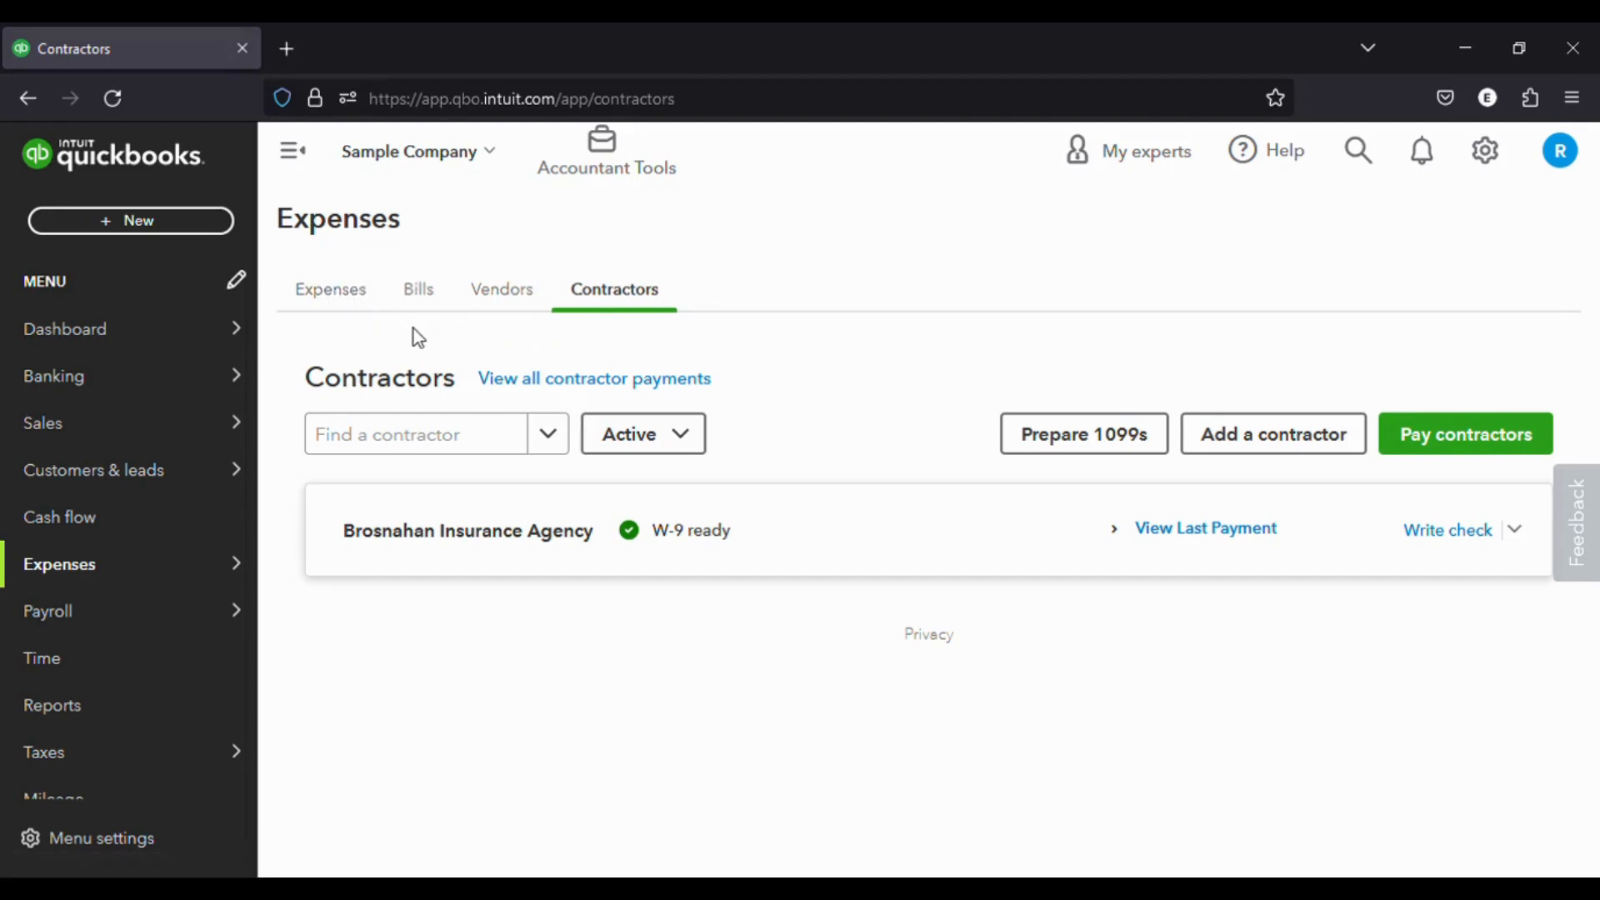
click(418, 294)
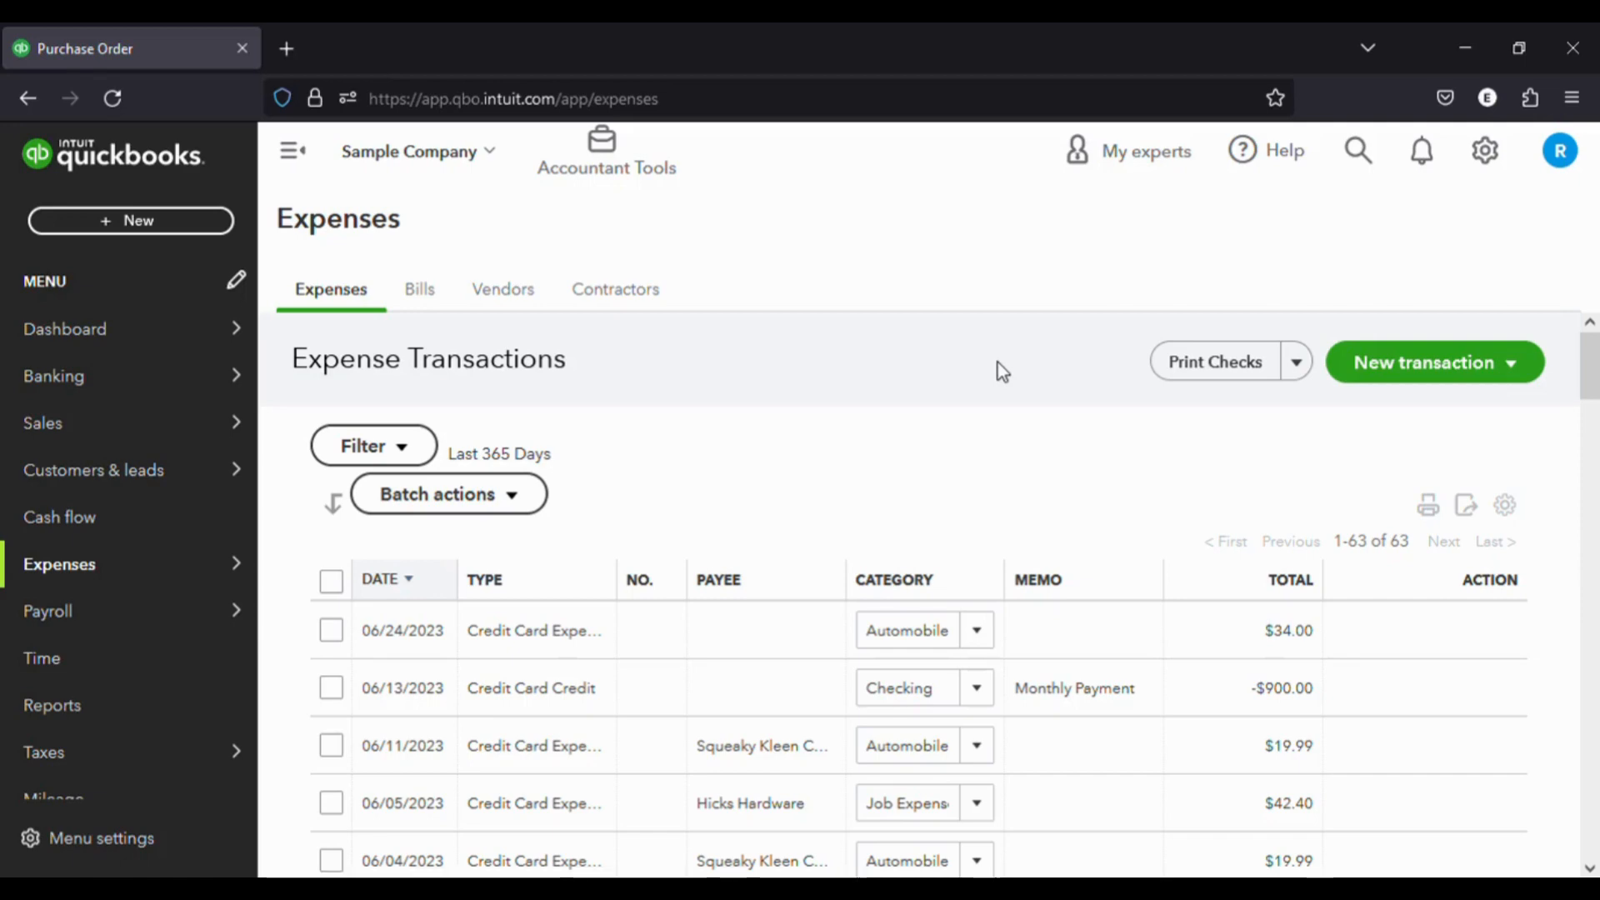
Start a new purchase order from the expense transactions and choose Jason's Enterprises as its vendor.
click(1520, 374)
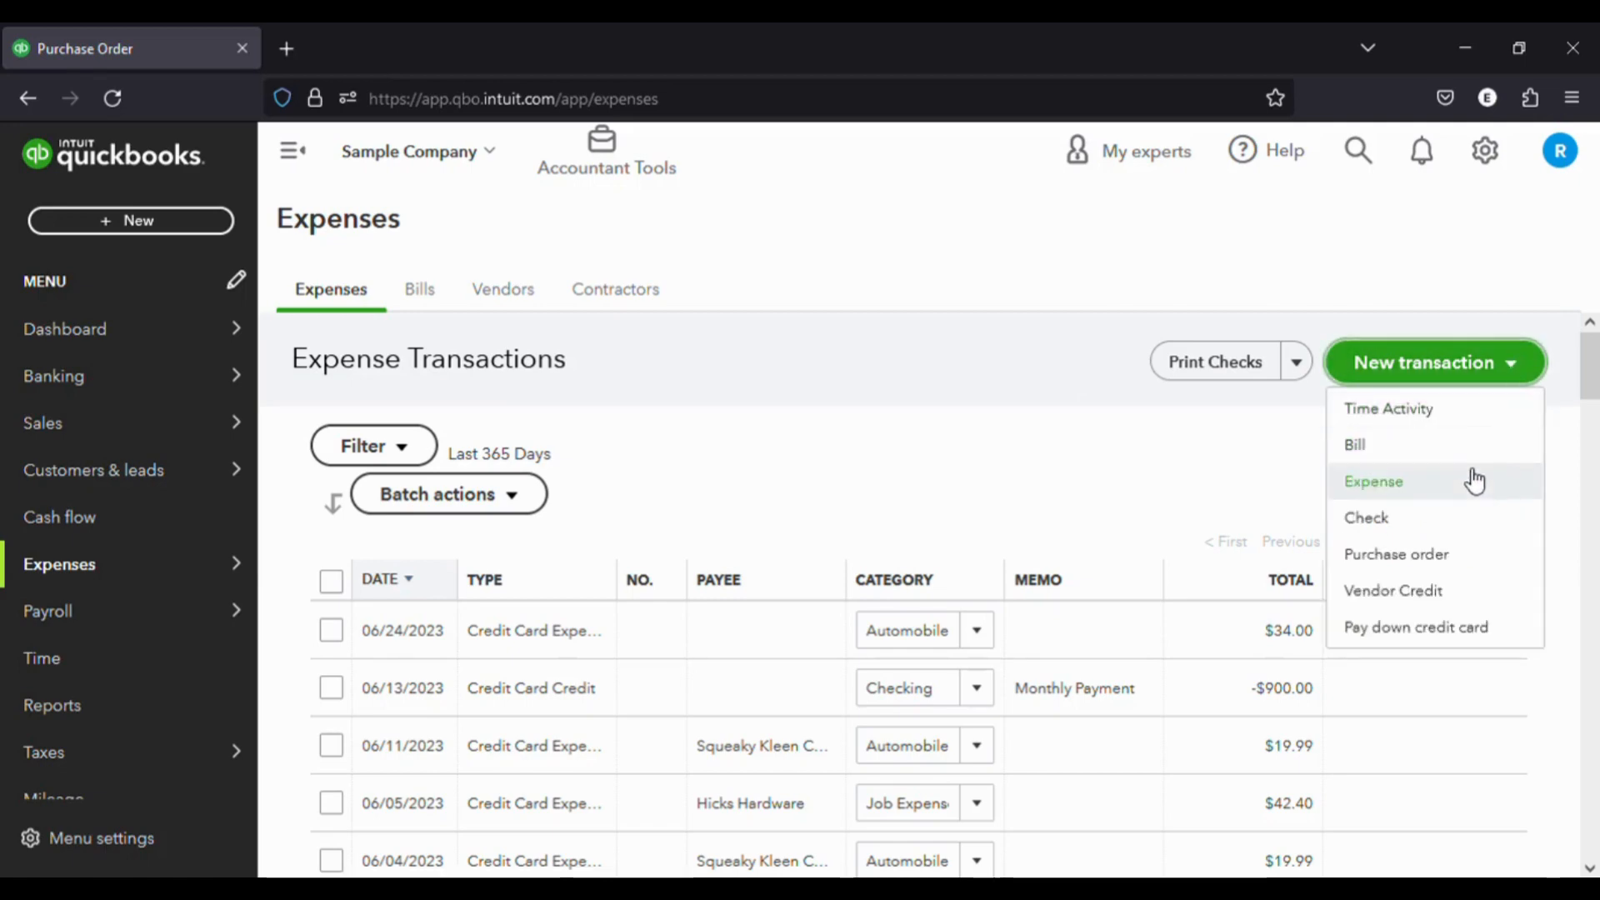
click(1488, 555)
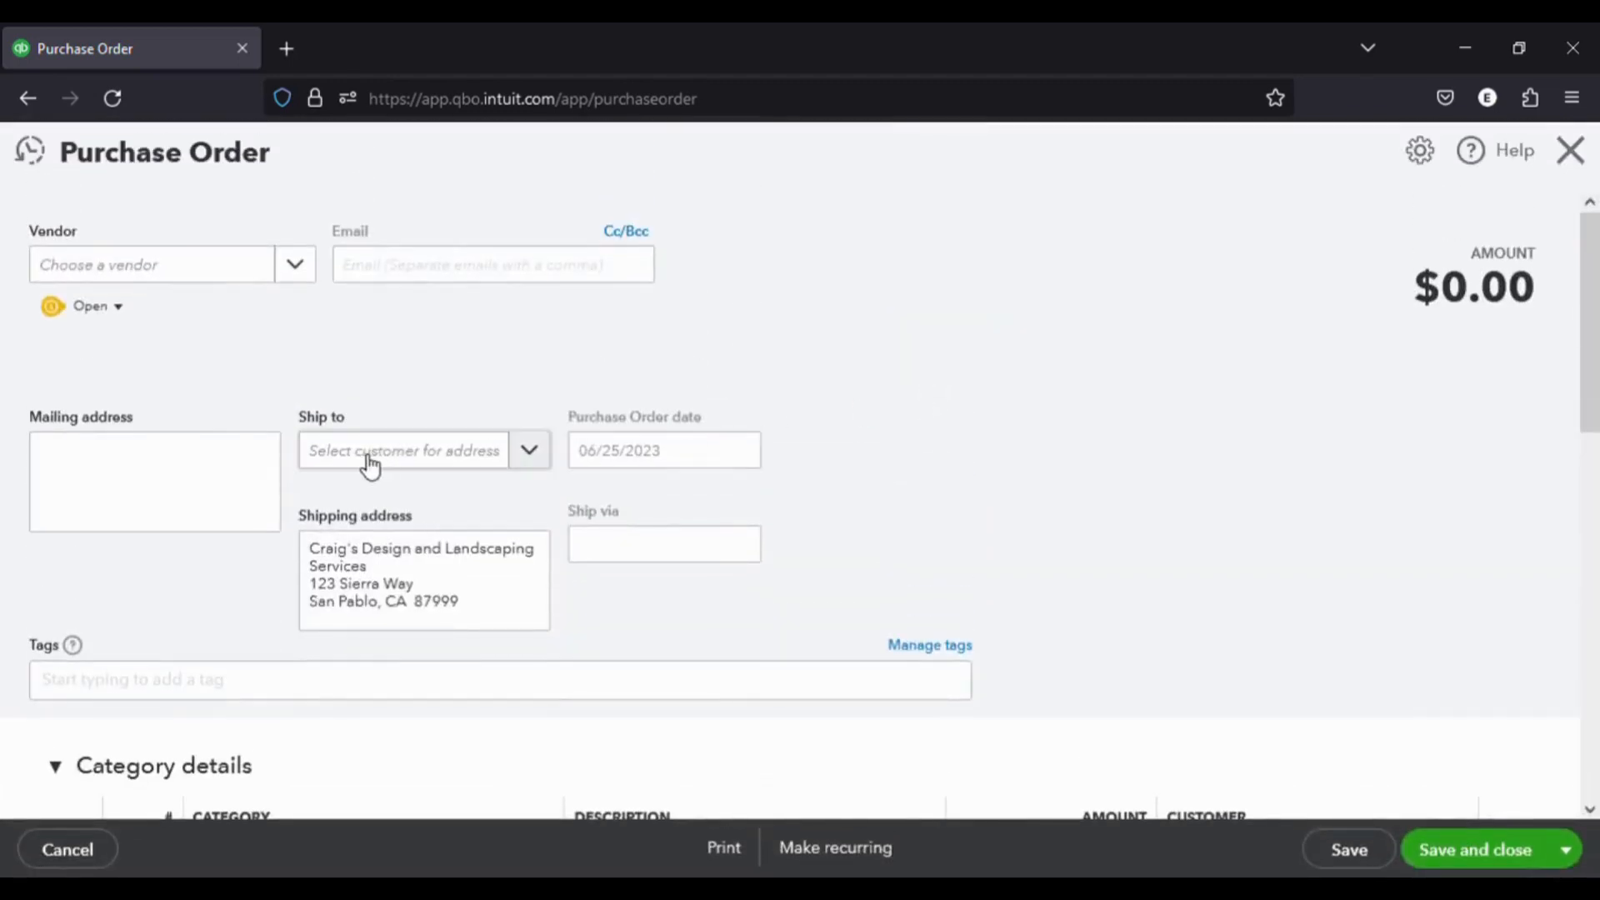
click(148, 268)
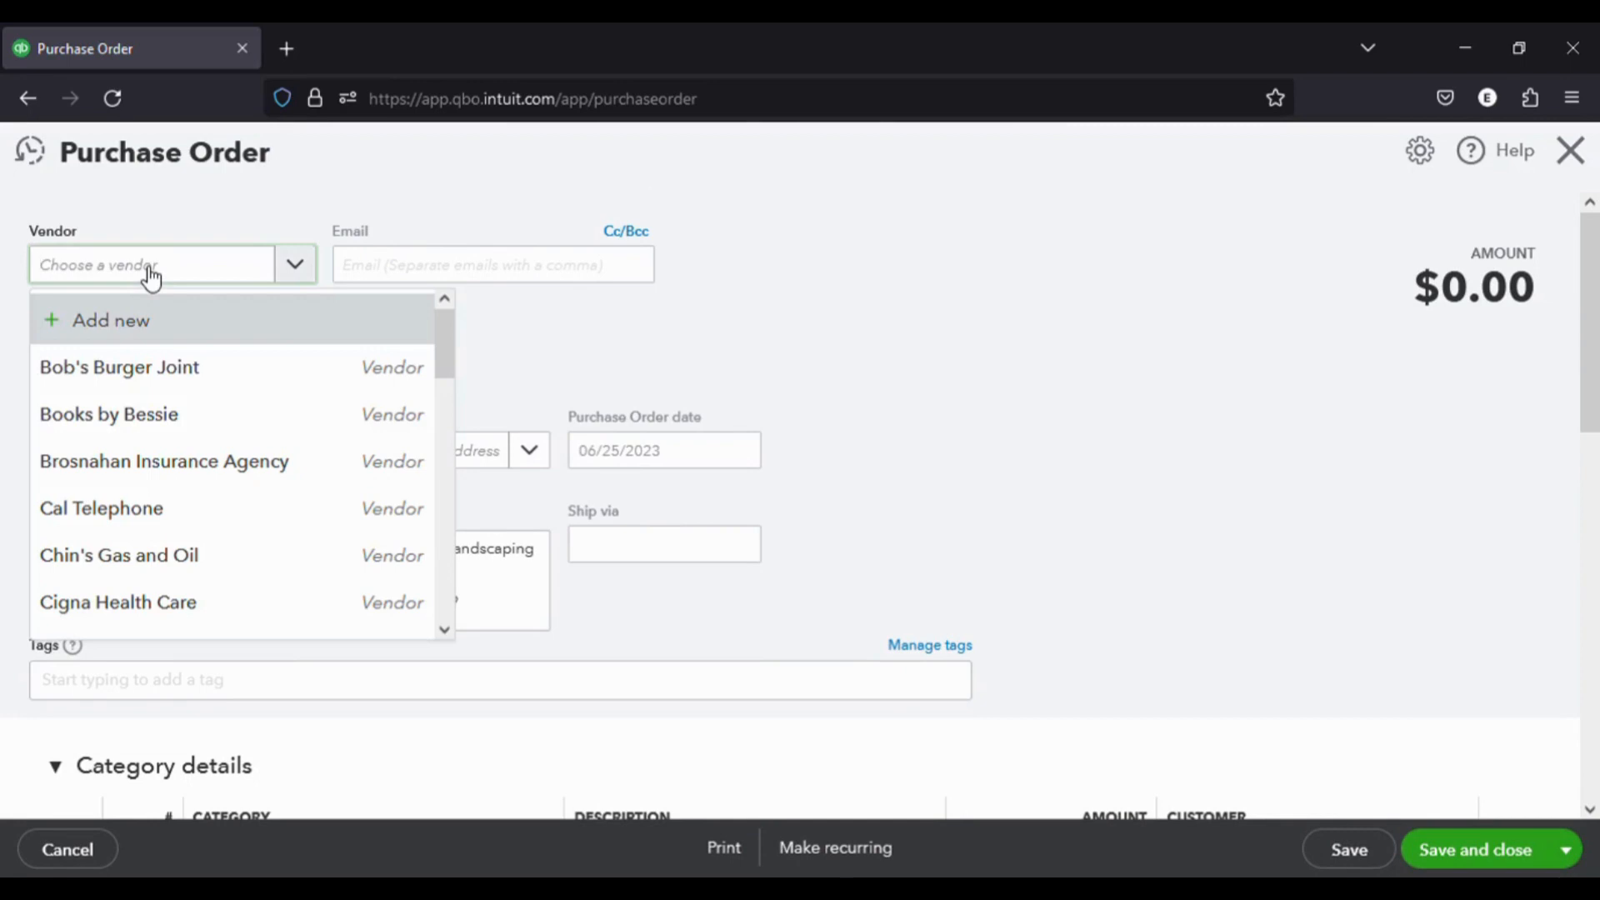
text(ja)
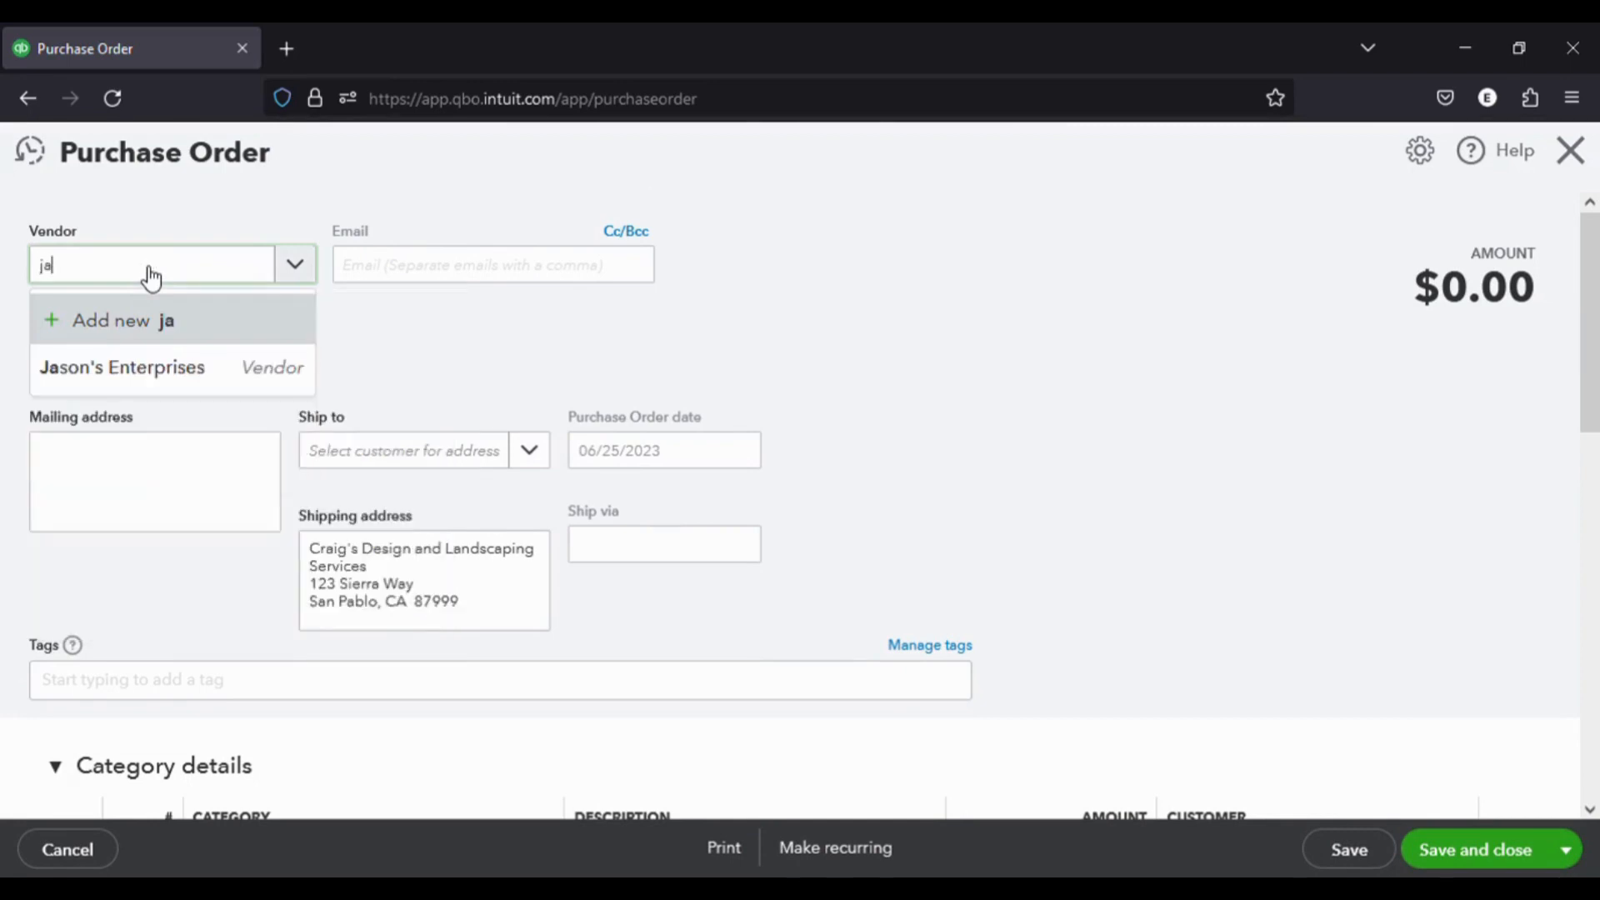
text(s)
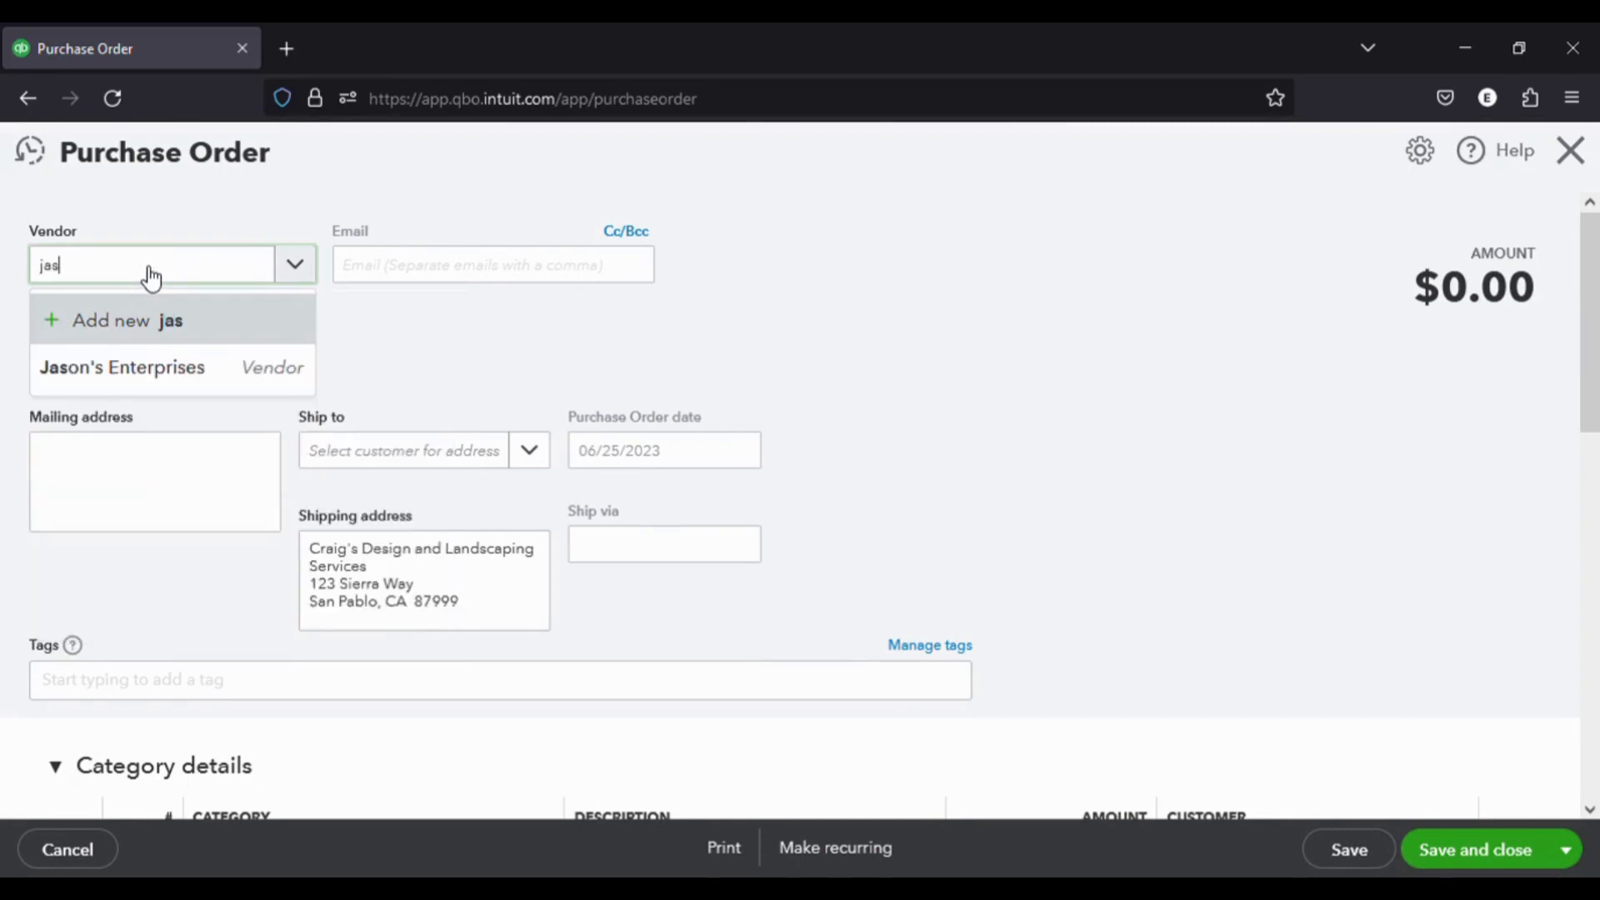
click(185, 380)
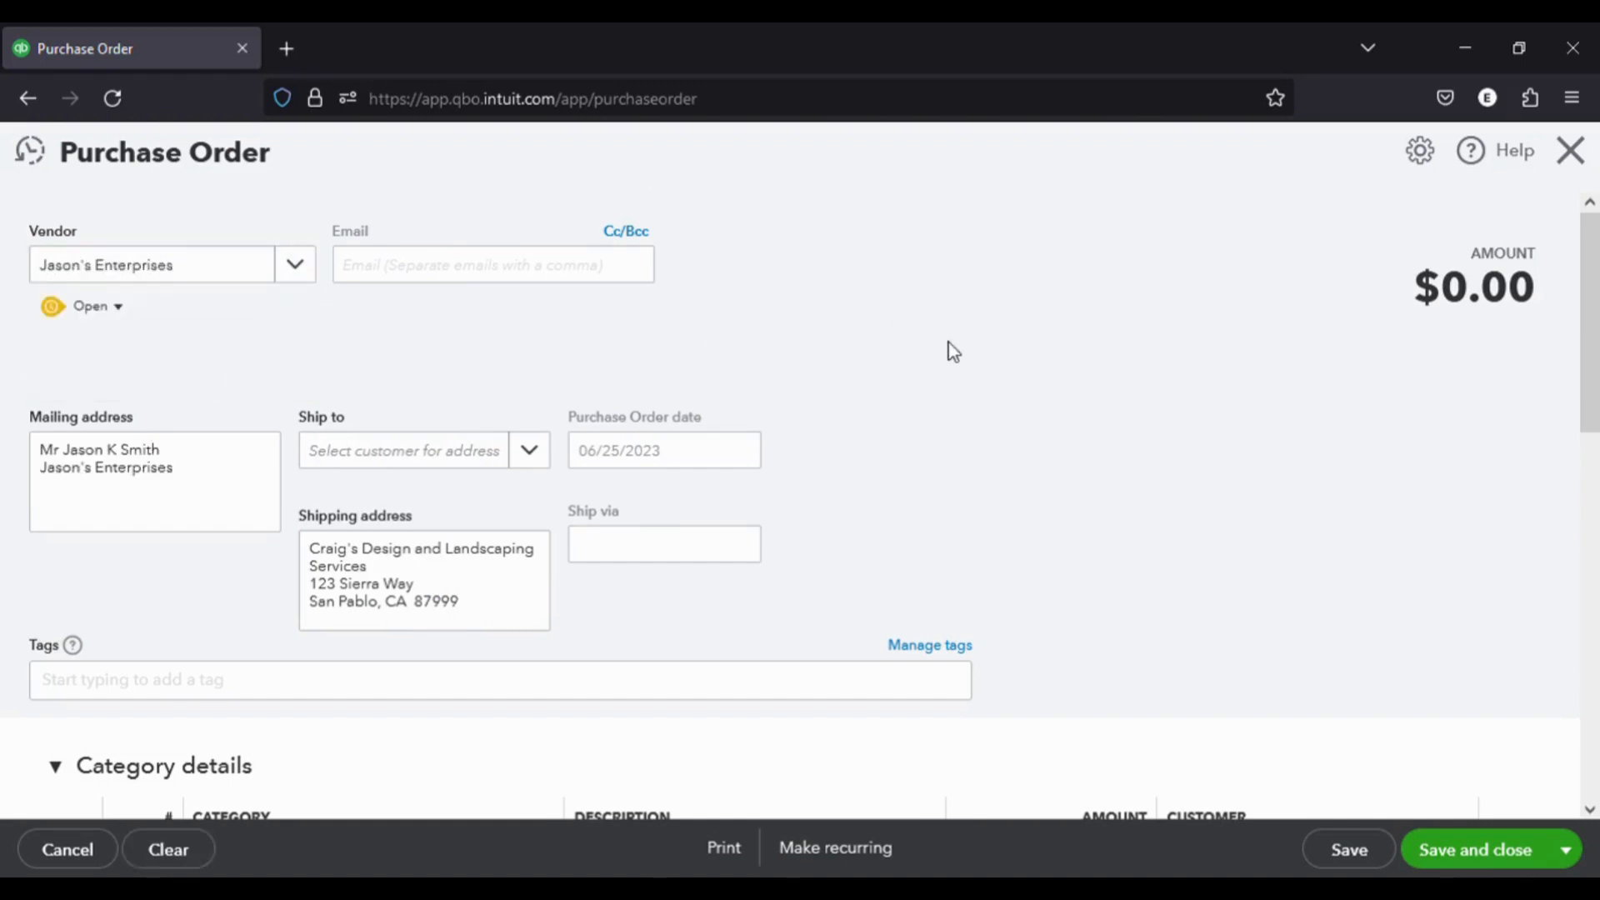
Add the product Dell laptop 5120 to the first line of the purchase order's item details.
scroll(950, 345, down, 6)
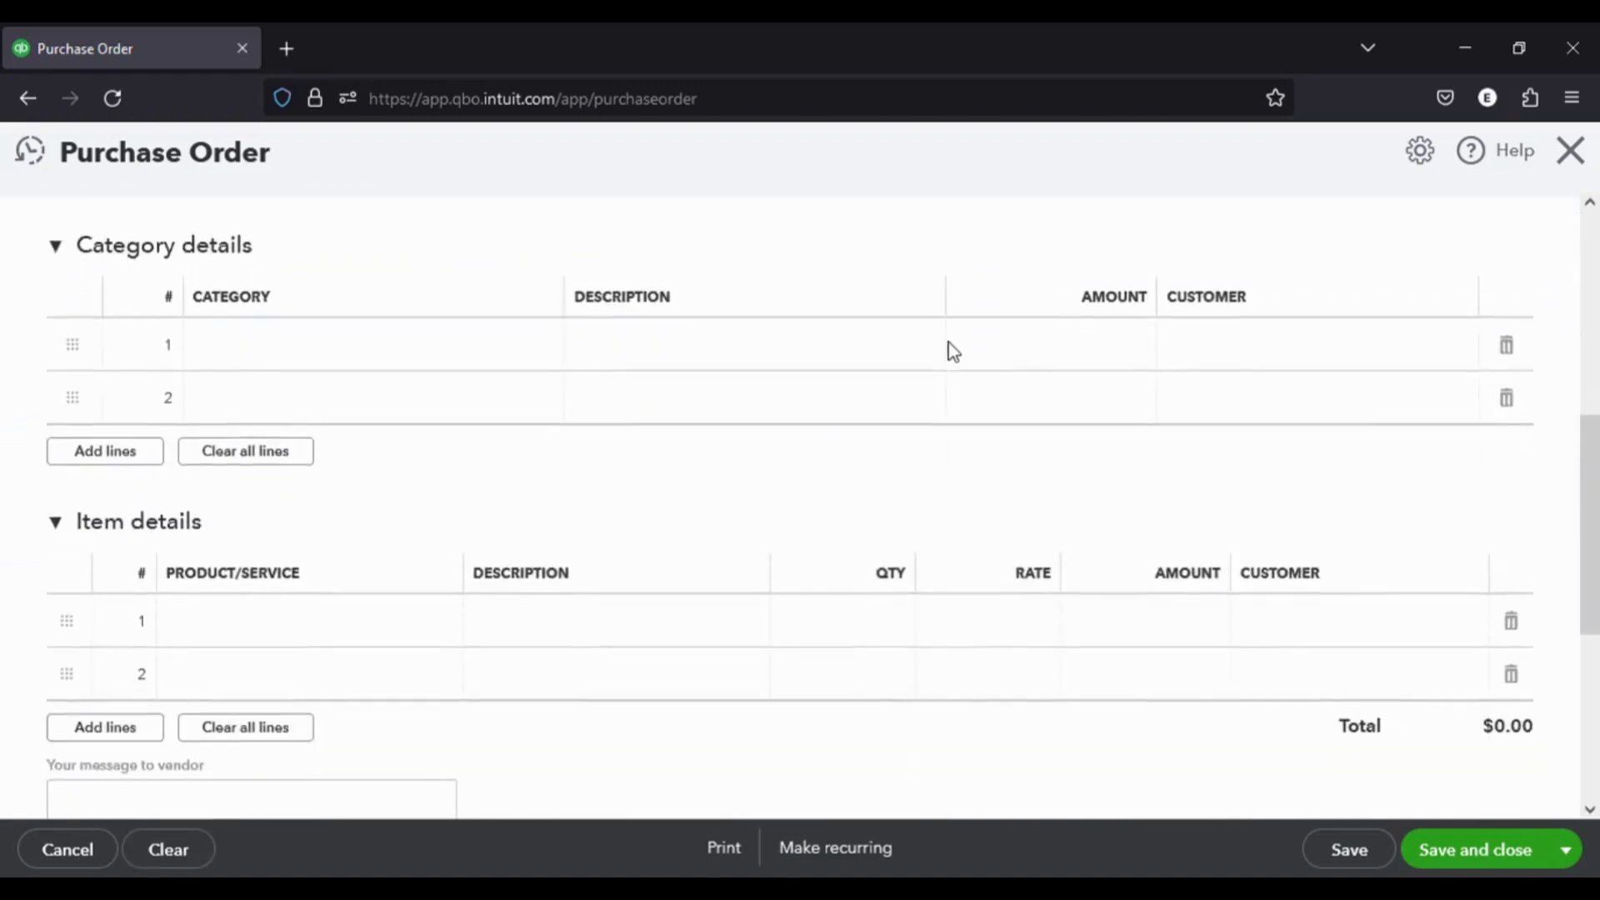
scroll(950, 350, down, 1)
scroll(951, 350, down, 1)
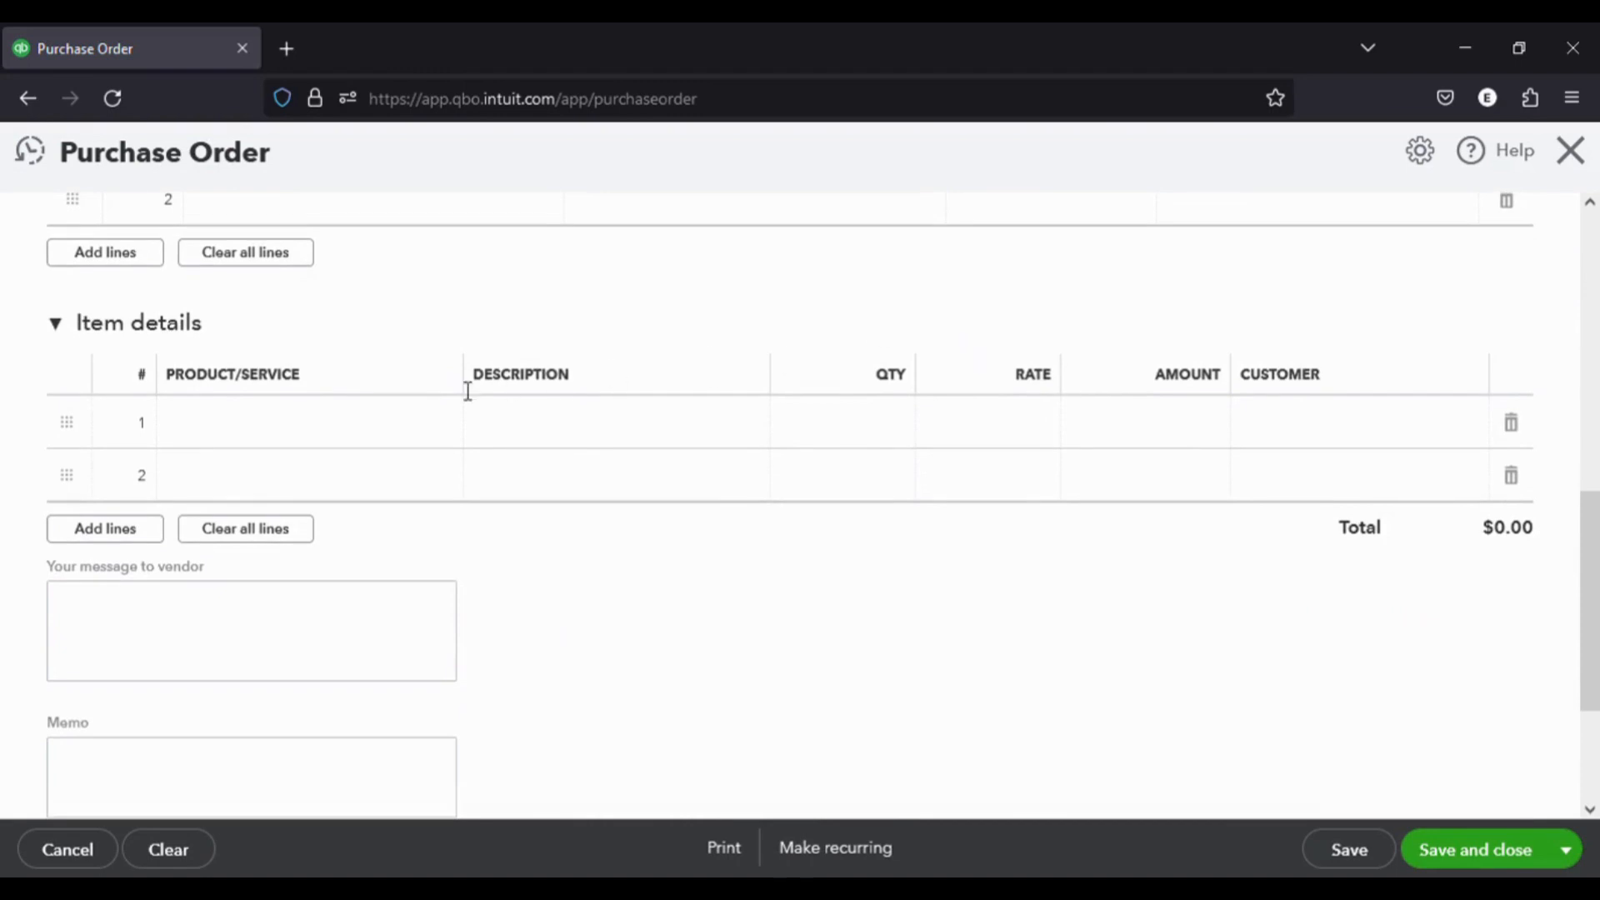
click(325, 421)
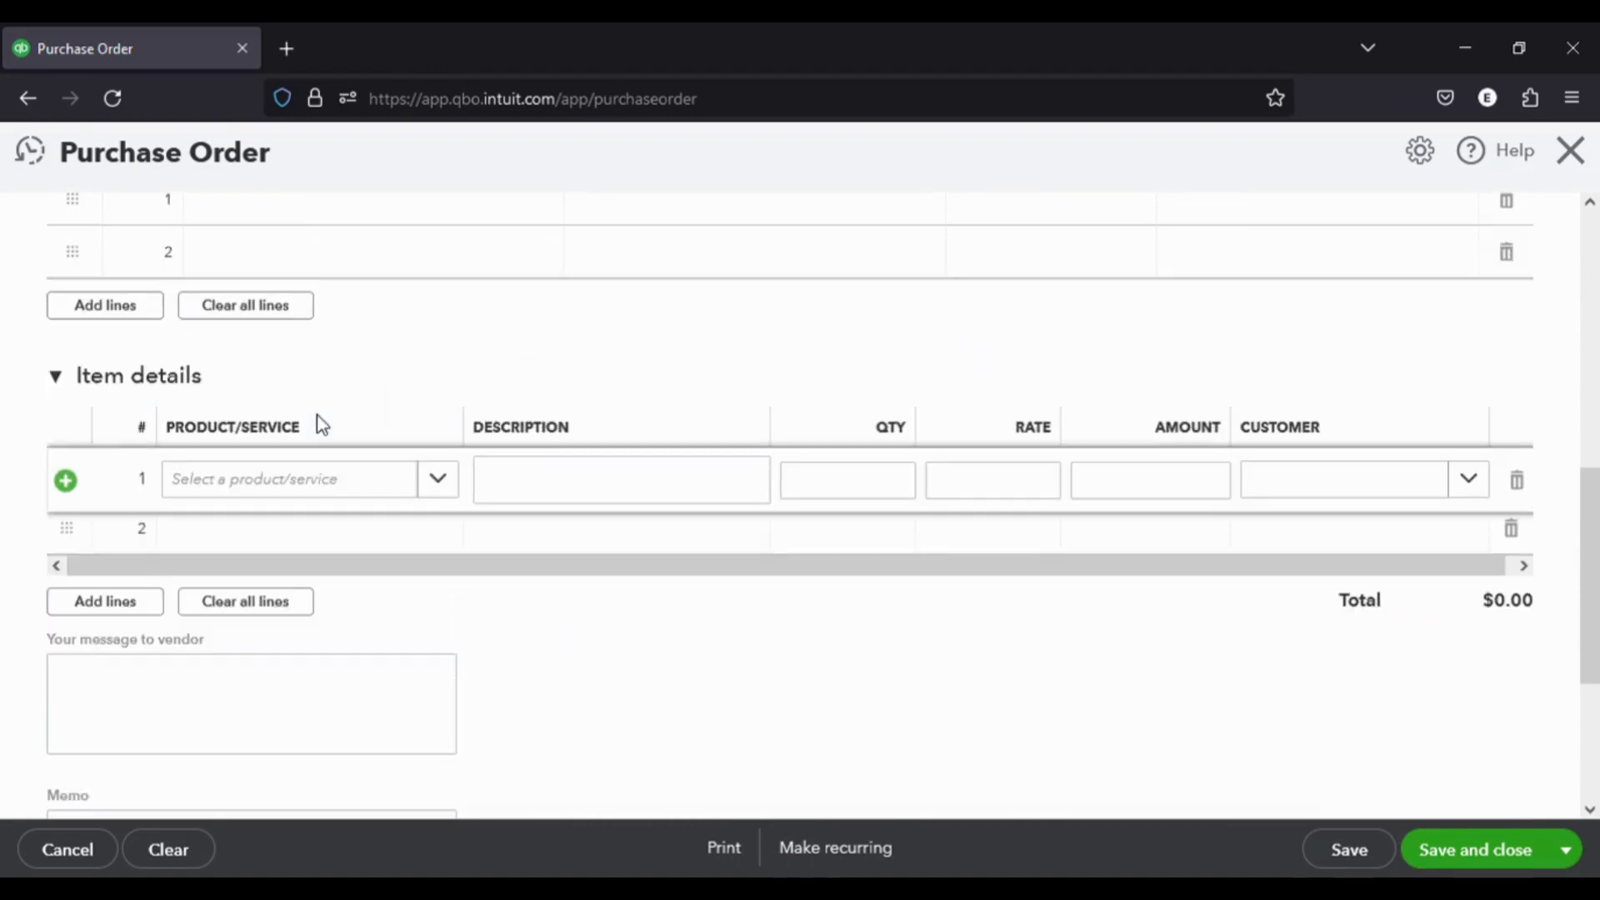
click(290, 484)
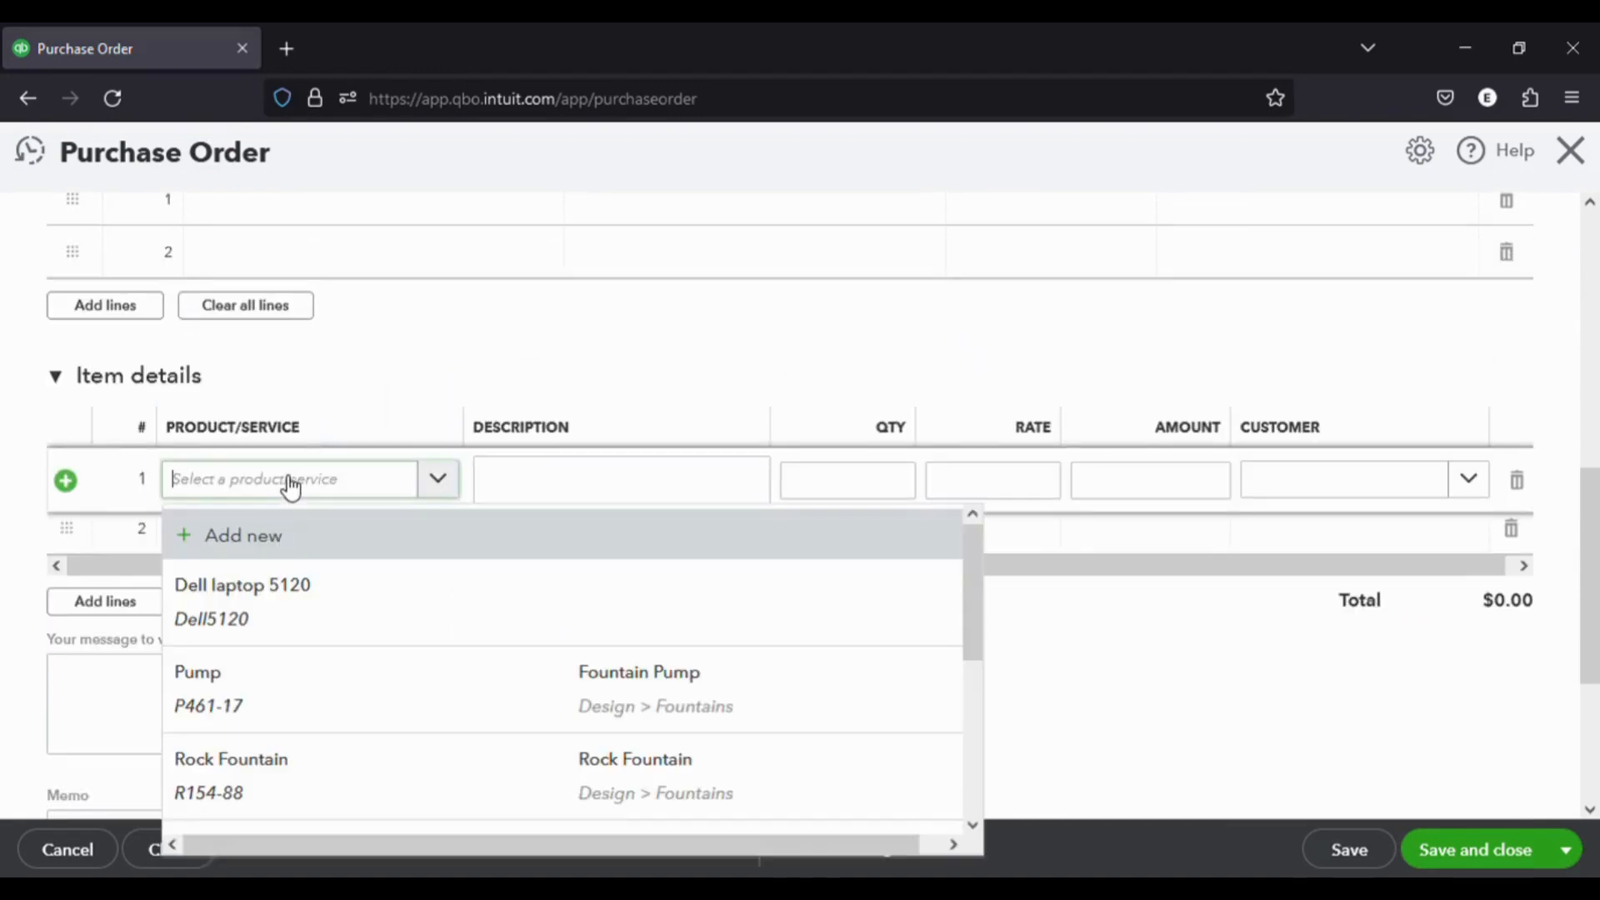
text(la)
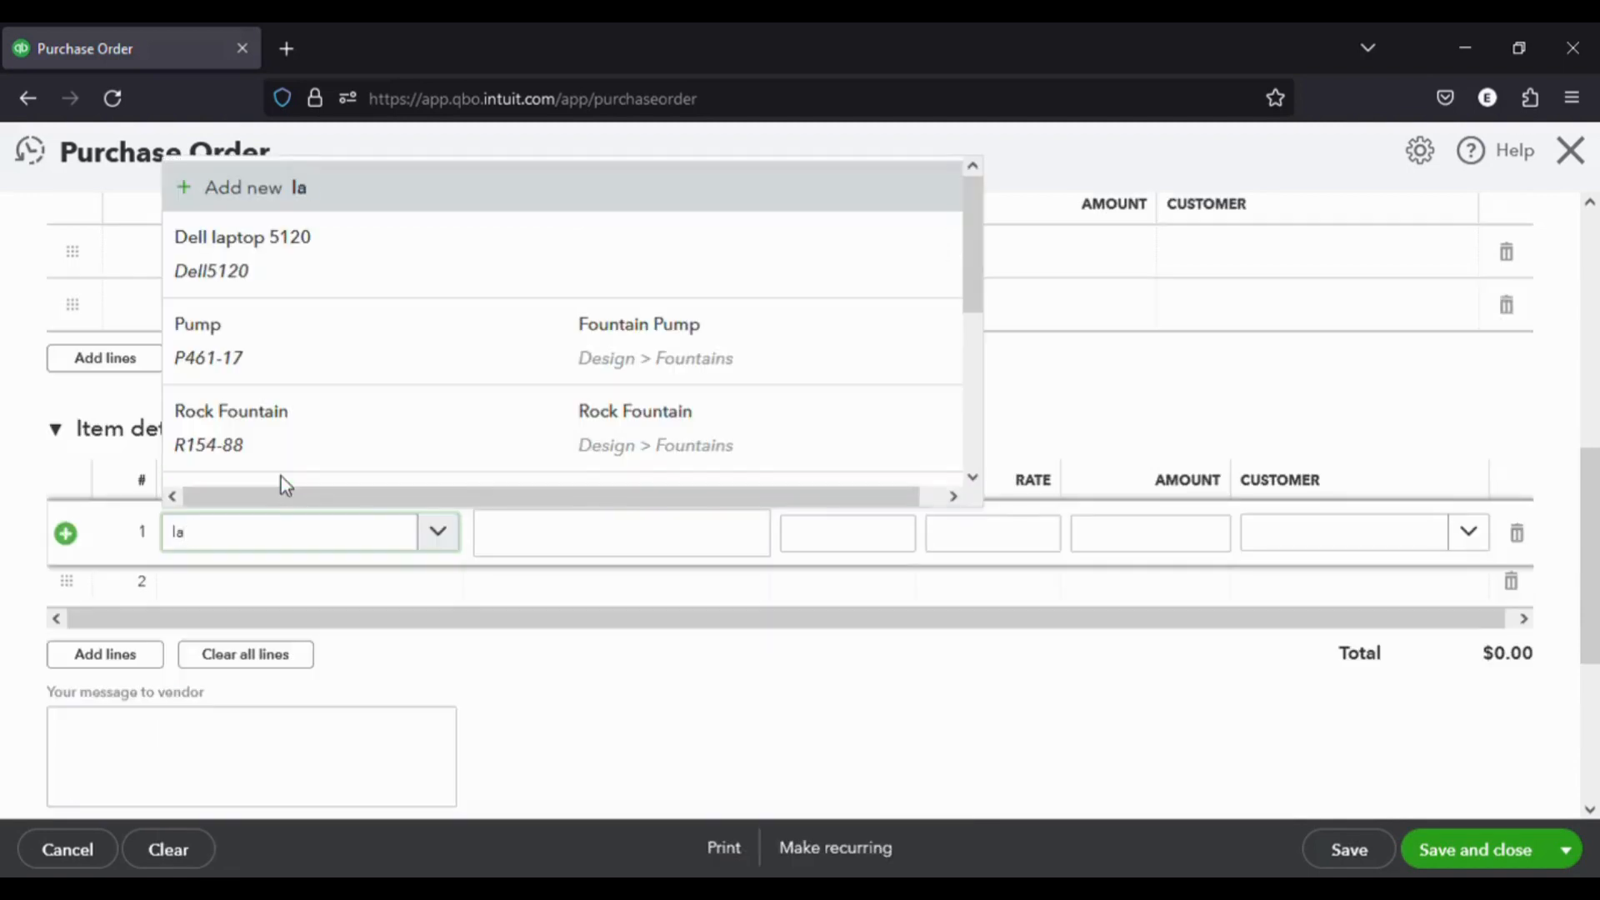
text(pt)
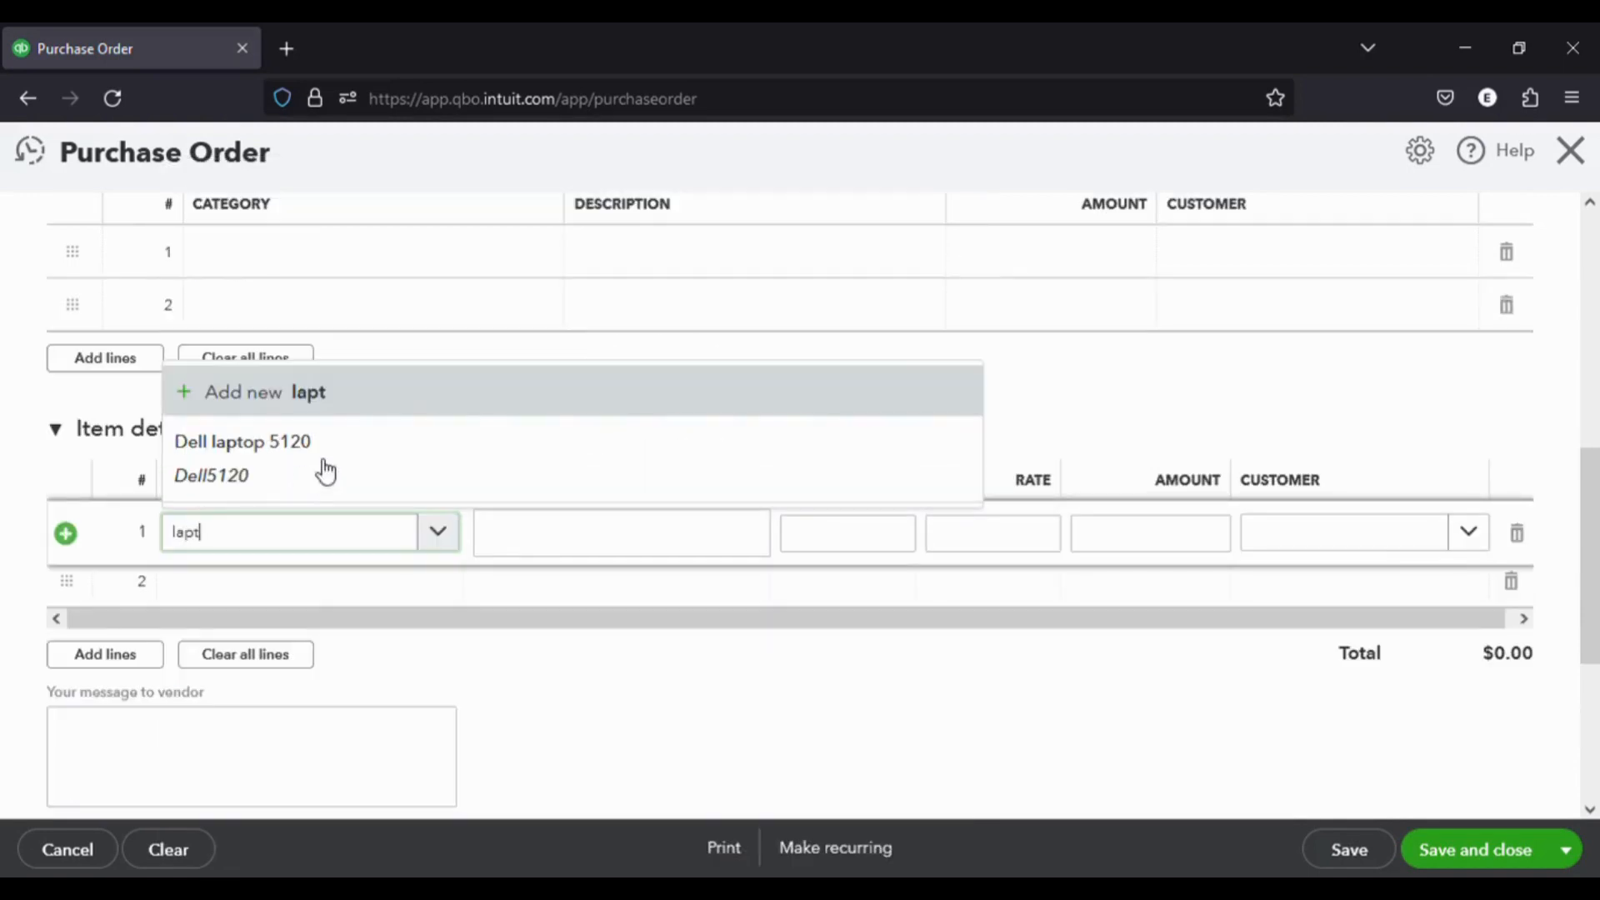
click(400, 449)
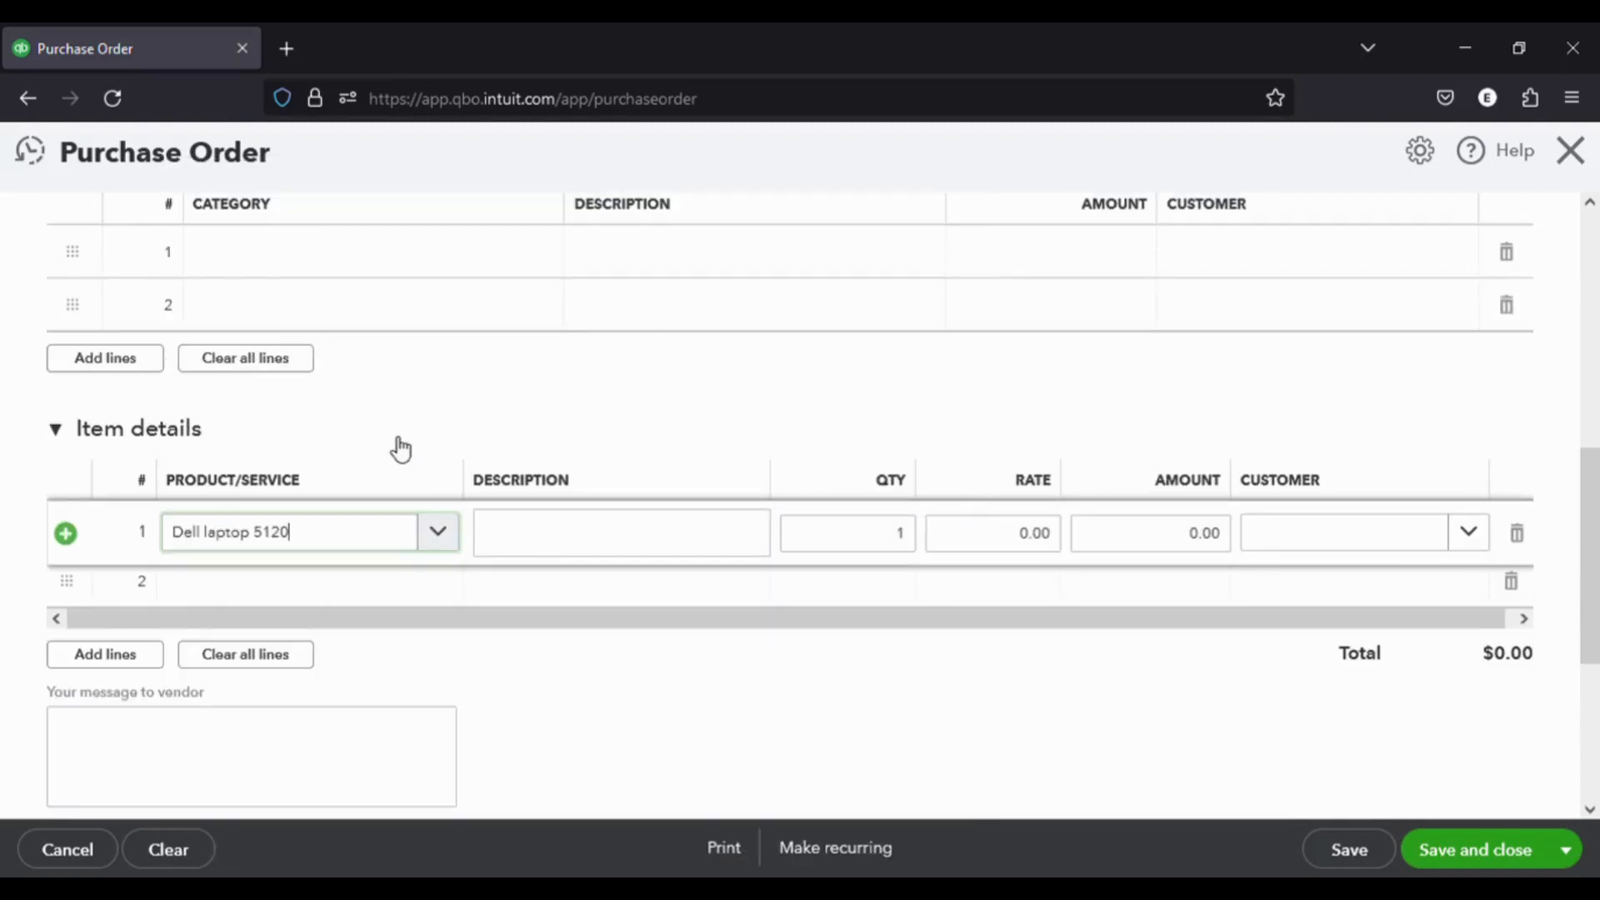
Give the laptop line the description "Dell laptops", a quantity of 5 and a rate of 30,000, keeping the item details expanded.
click(602, 548)
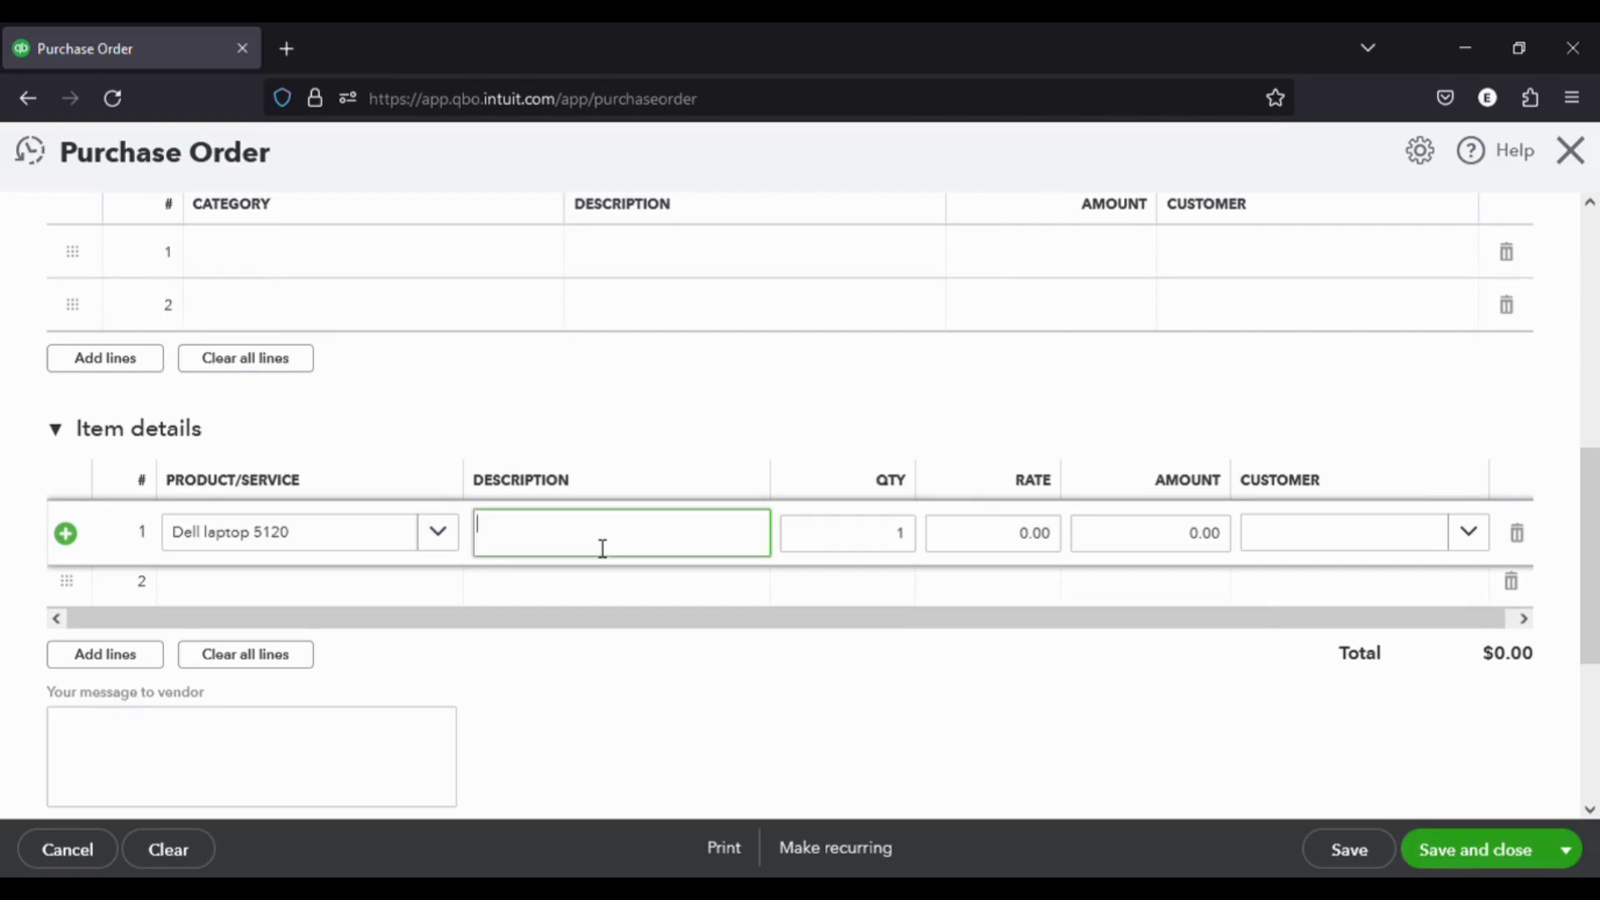
text(Dell laptops)
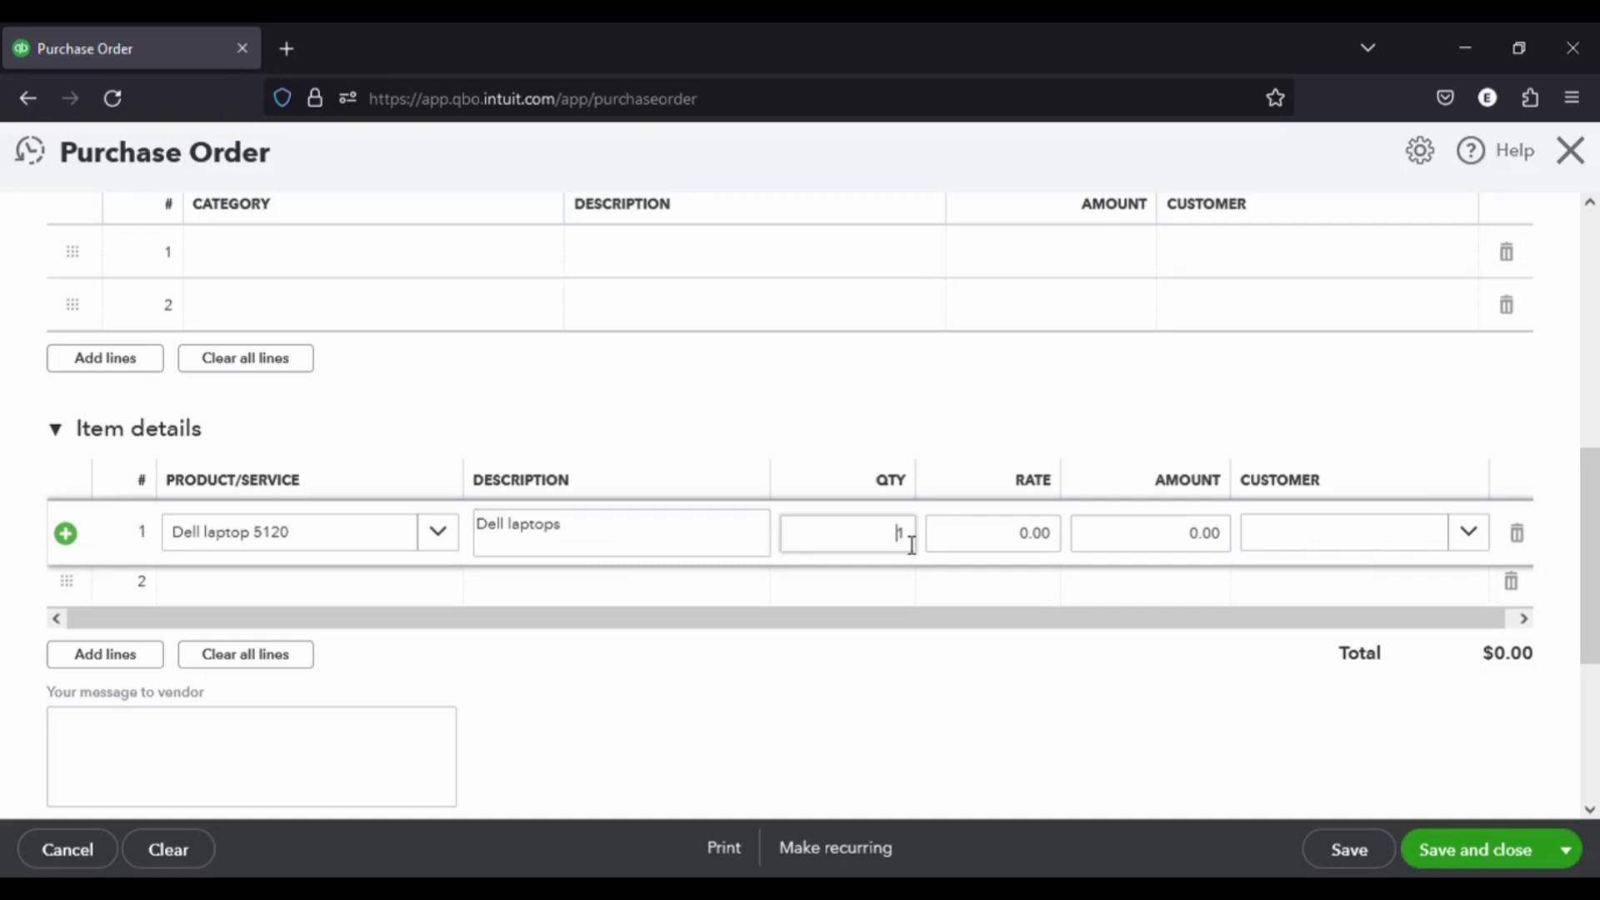
click(910, 542)
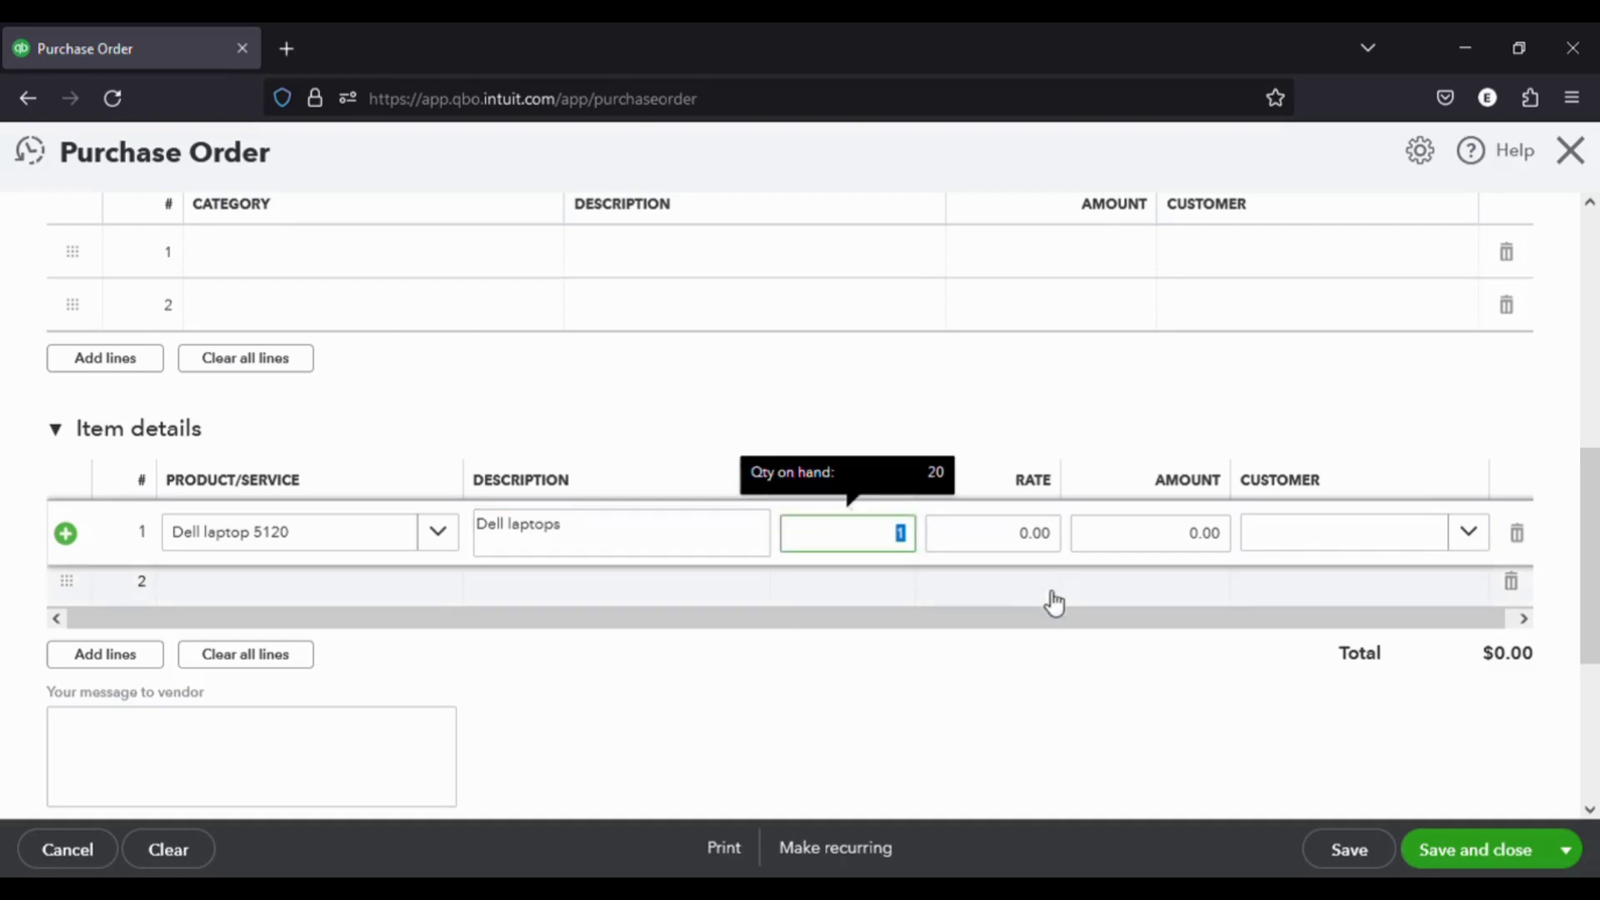
text(5)
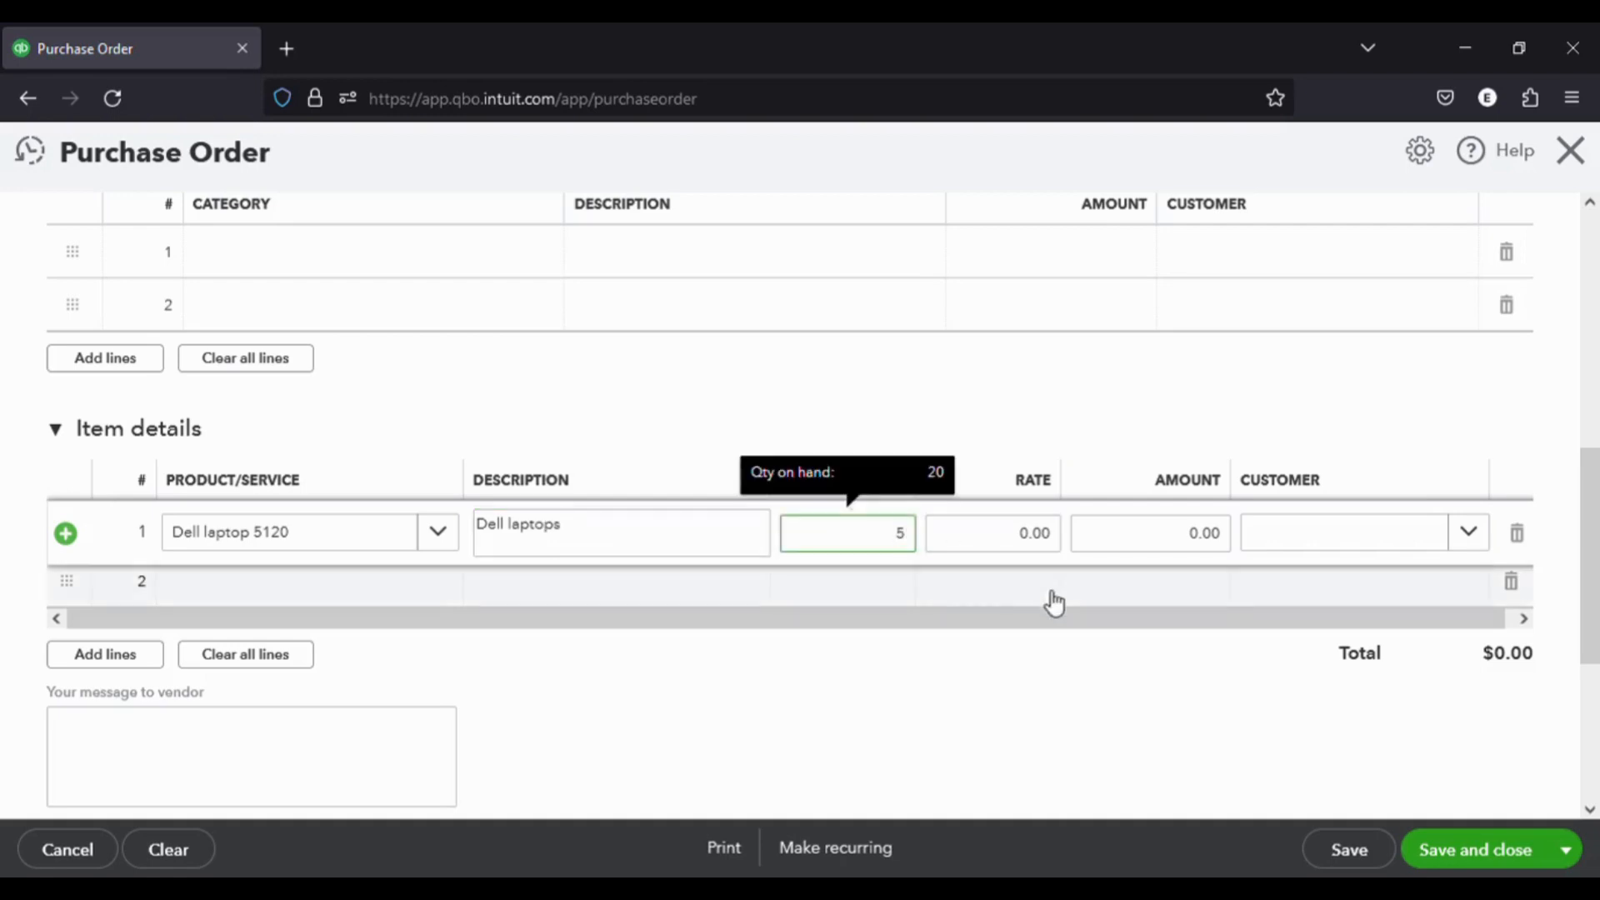
click(1031, 554)
click(1014, 554)
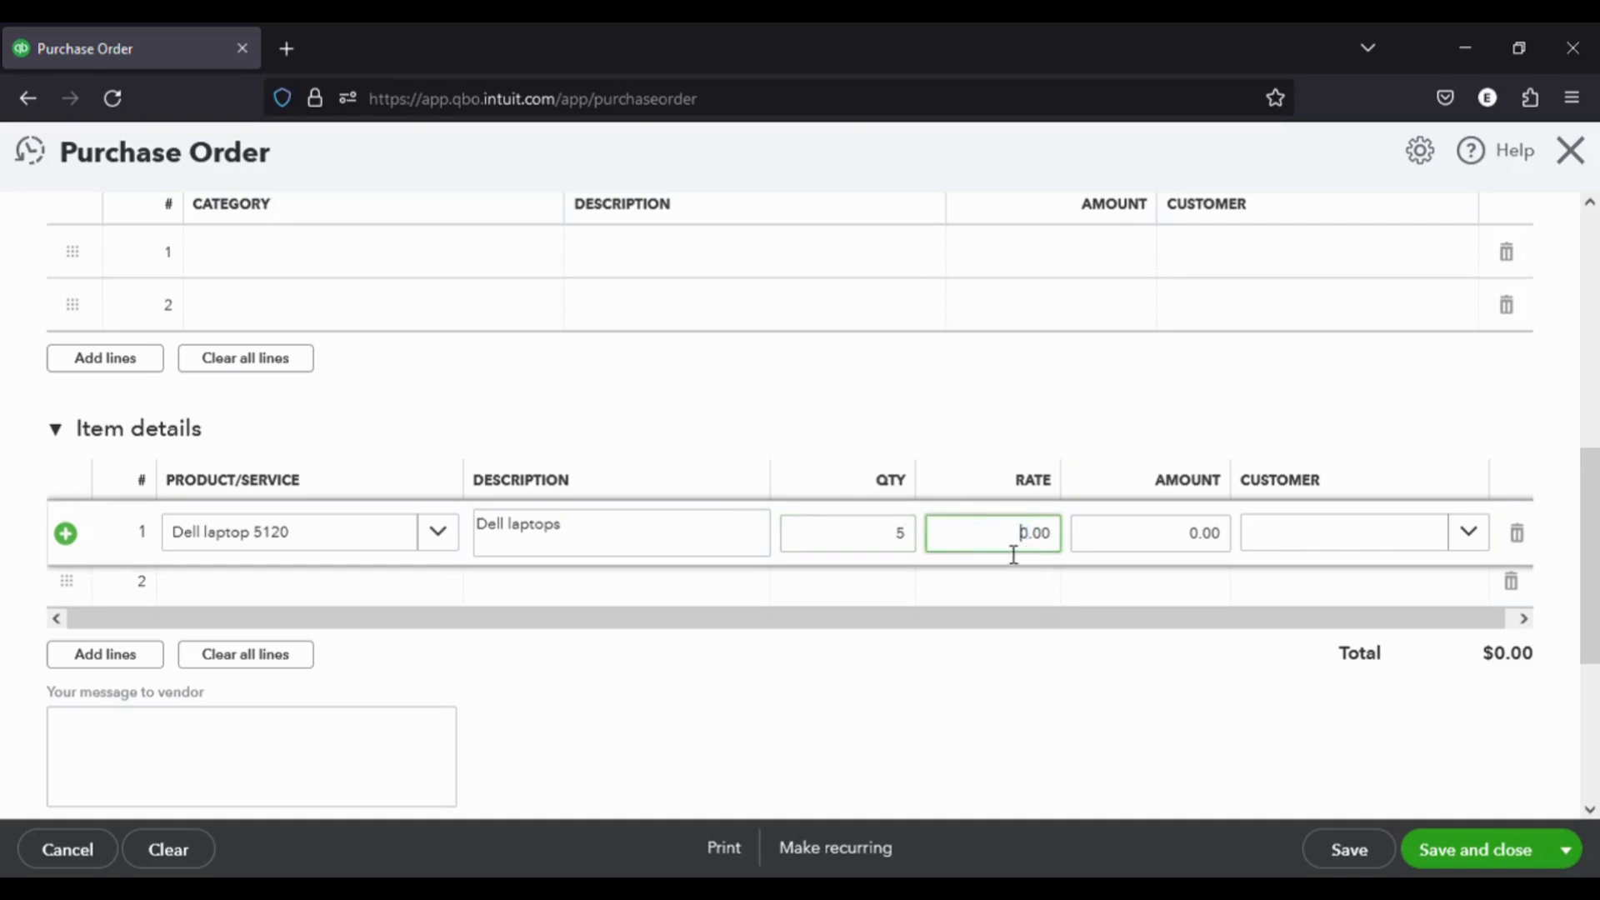
drag(1013, 554, 1101, 555)
text(30000)
click(1159, 414)
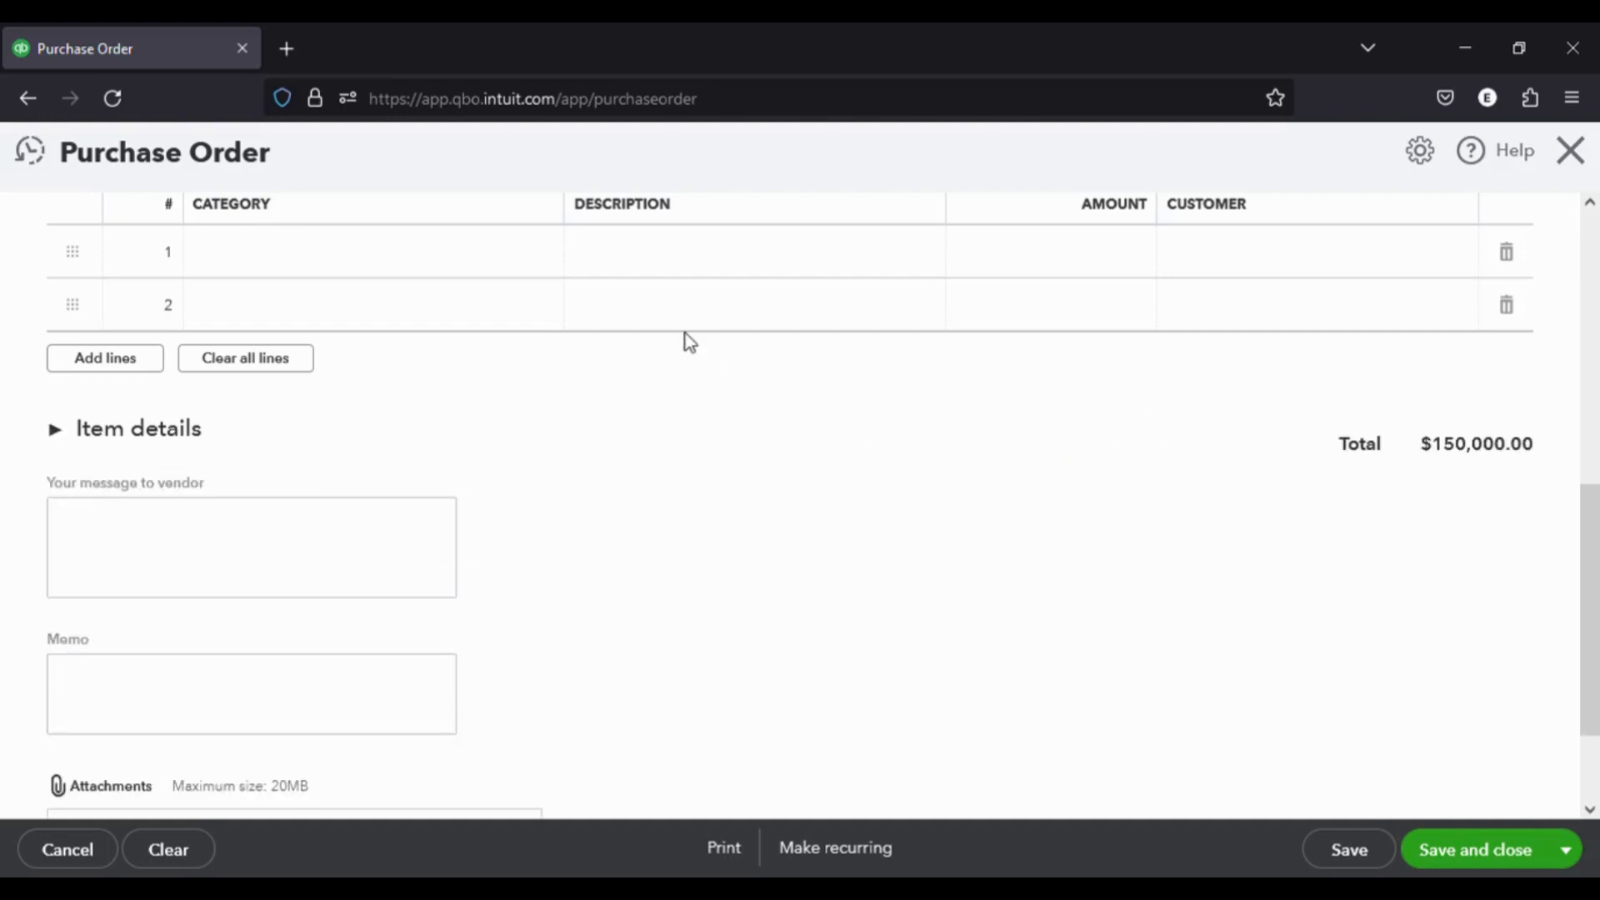
click(109, 432)
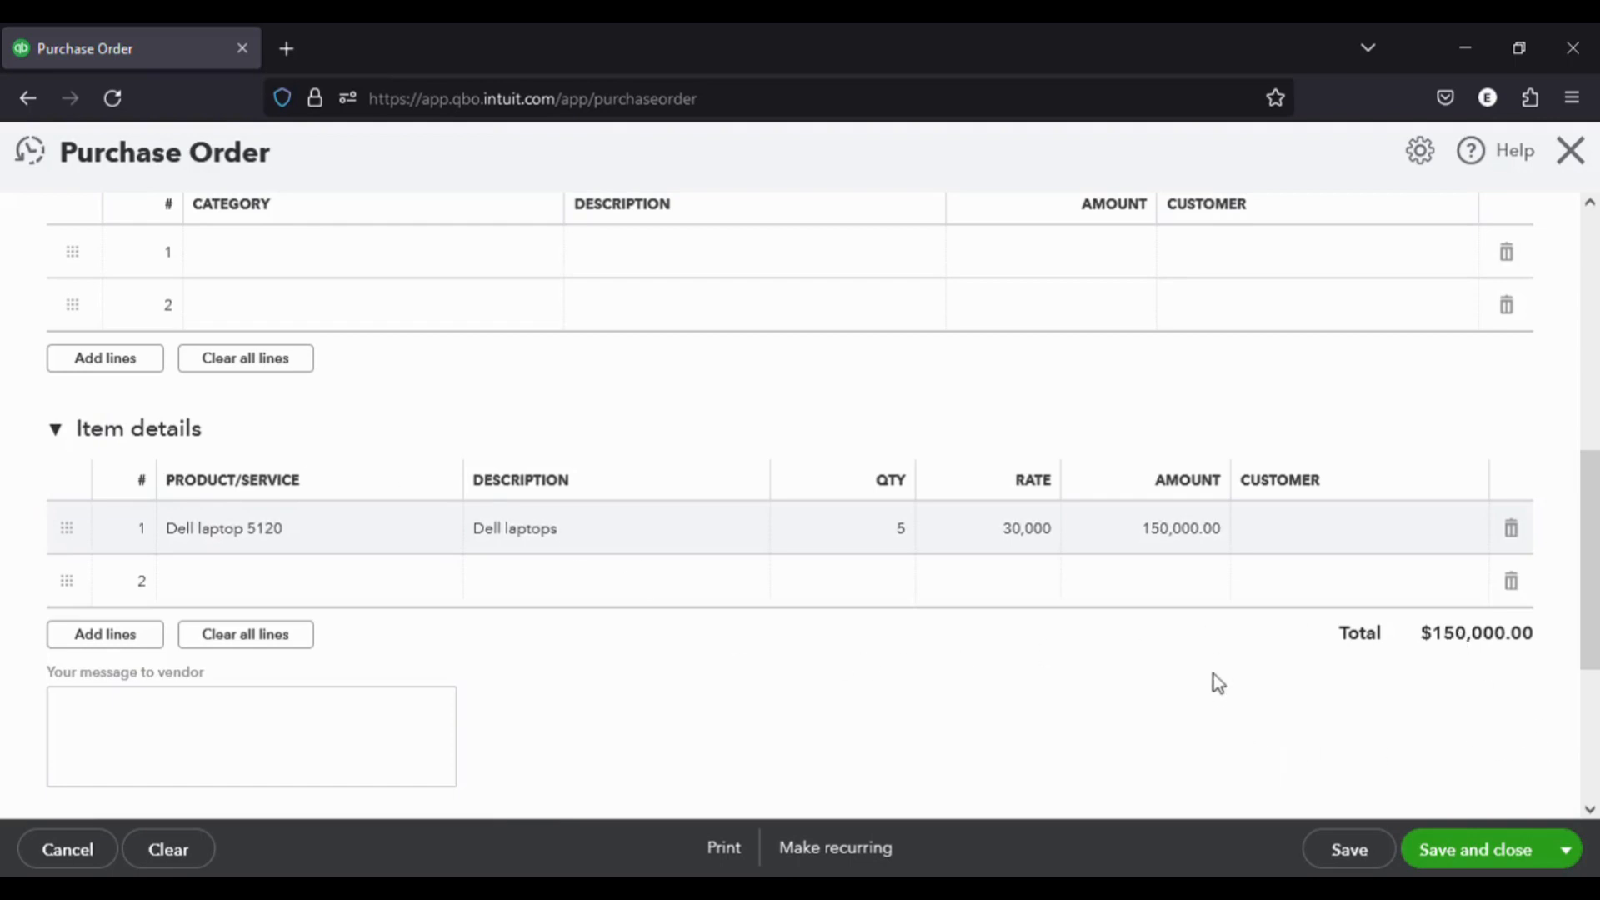
Review the whole purchase order and its saving options, and save the order without closing it.
scroll(1213, 673, down, 3)
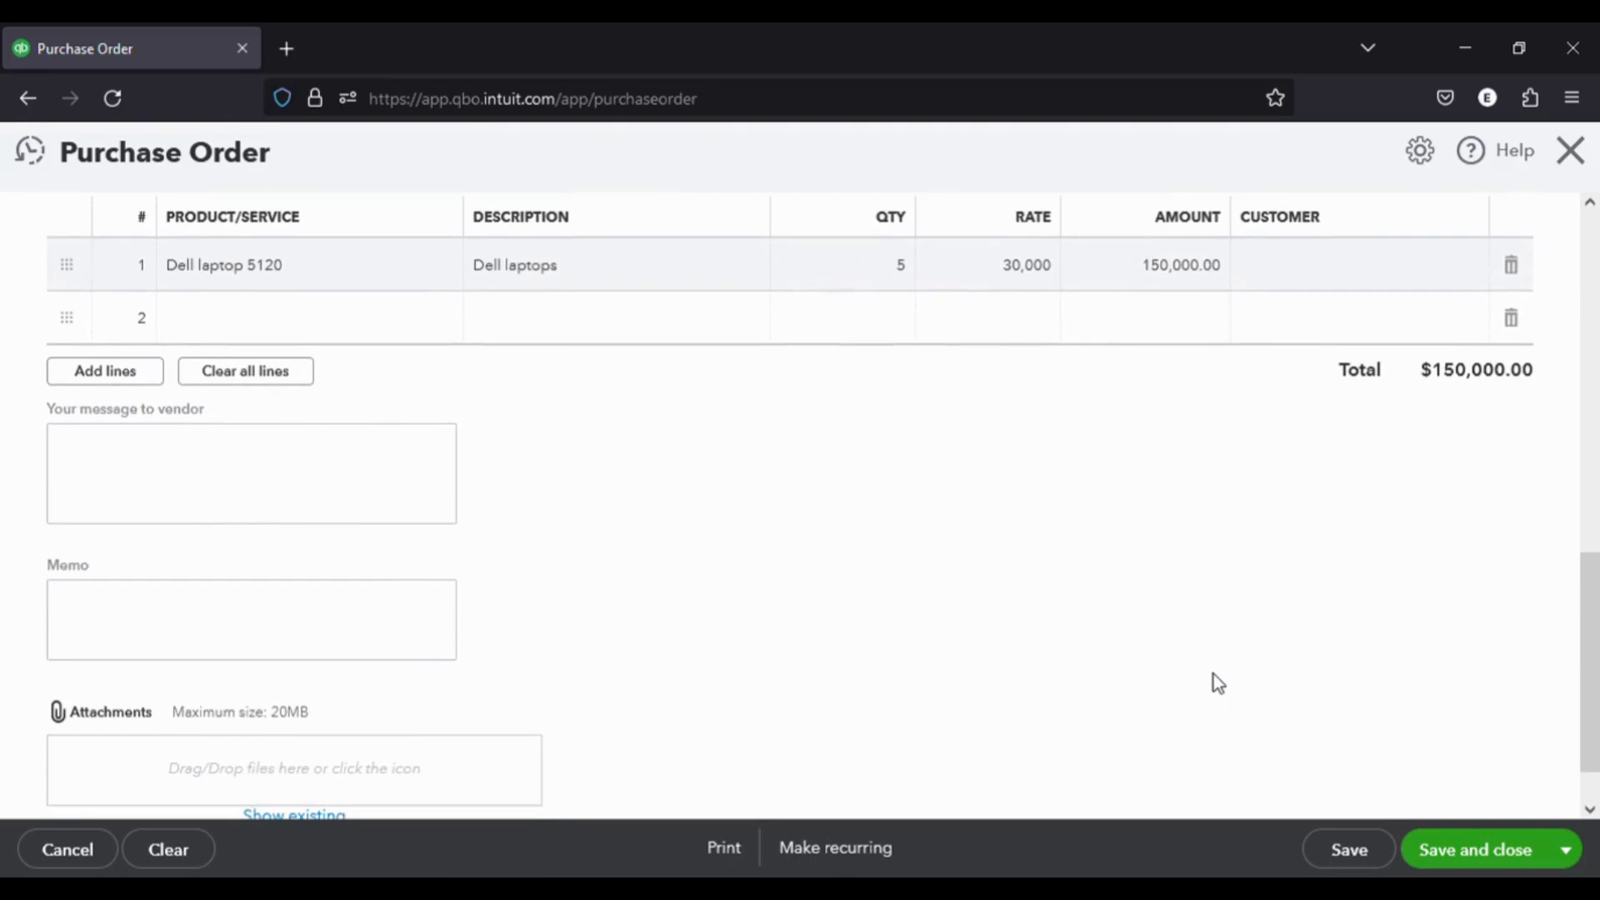
scroll(1213, 674, down, 1)
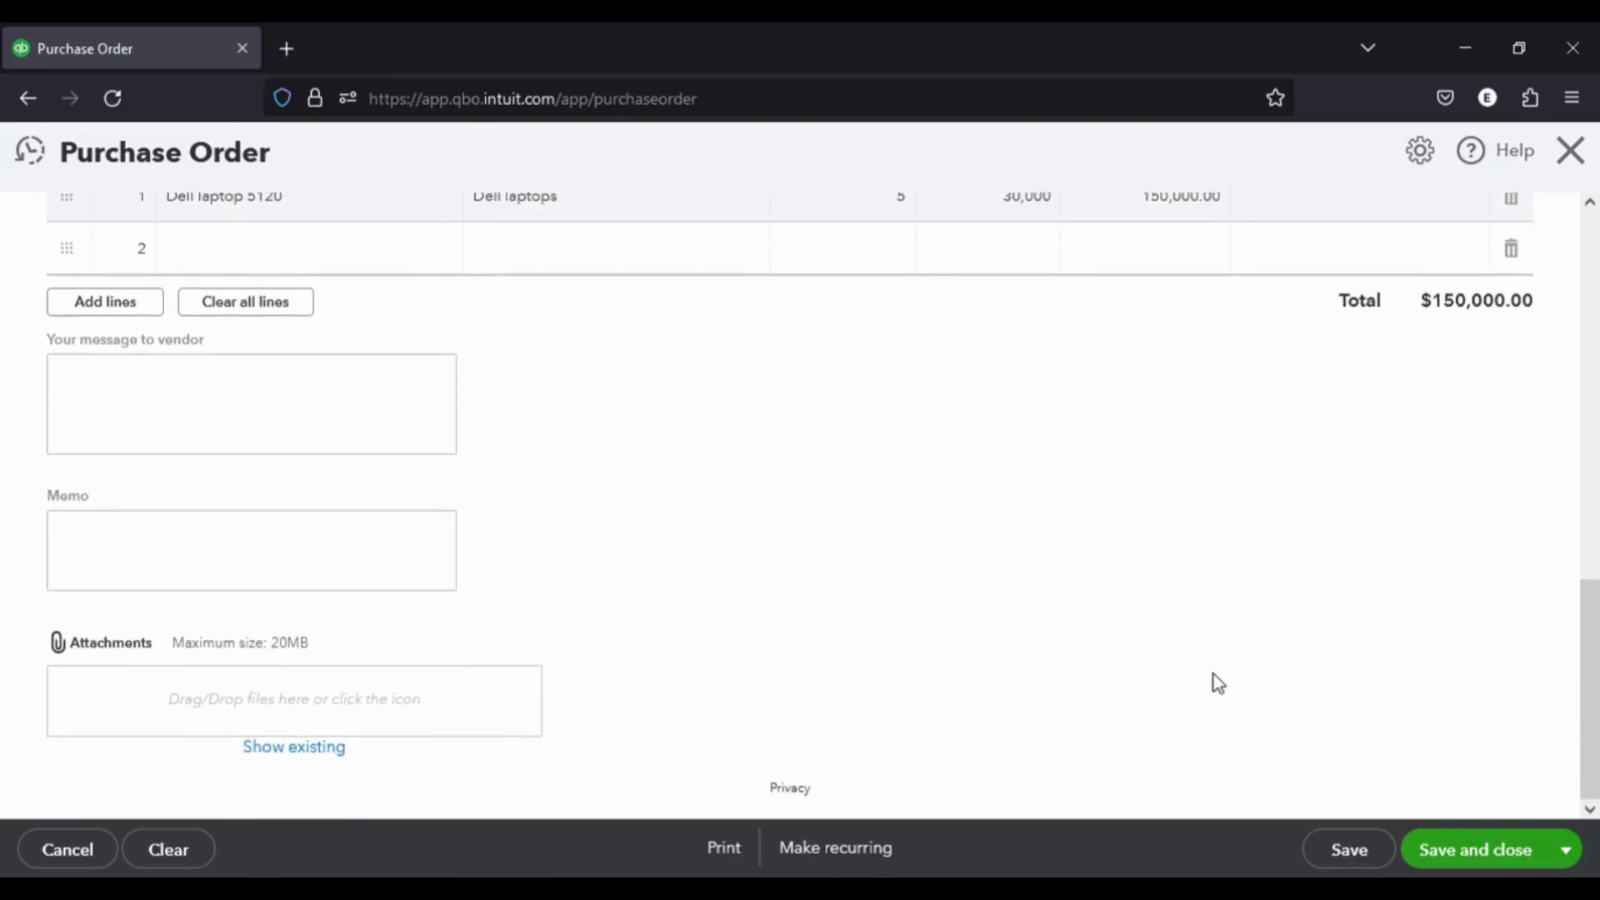
scroll(1213, 674, up, 7)
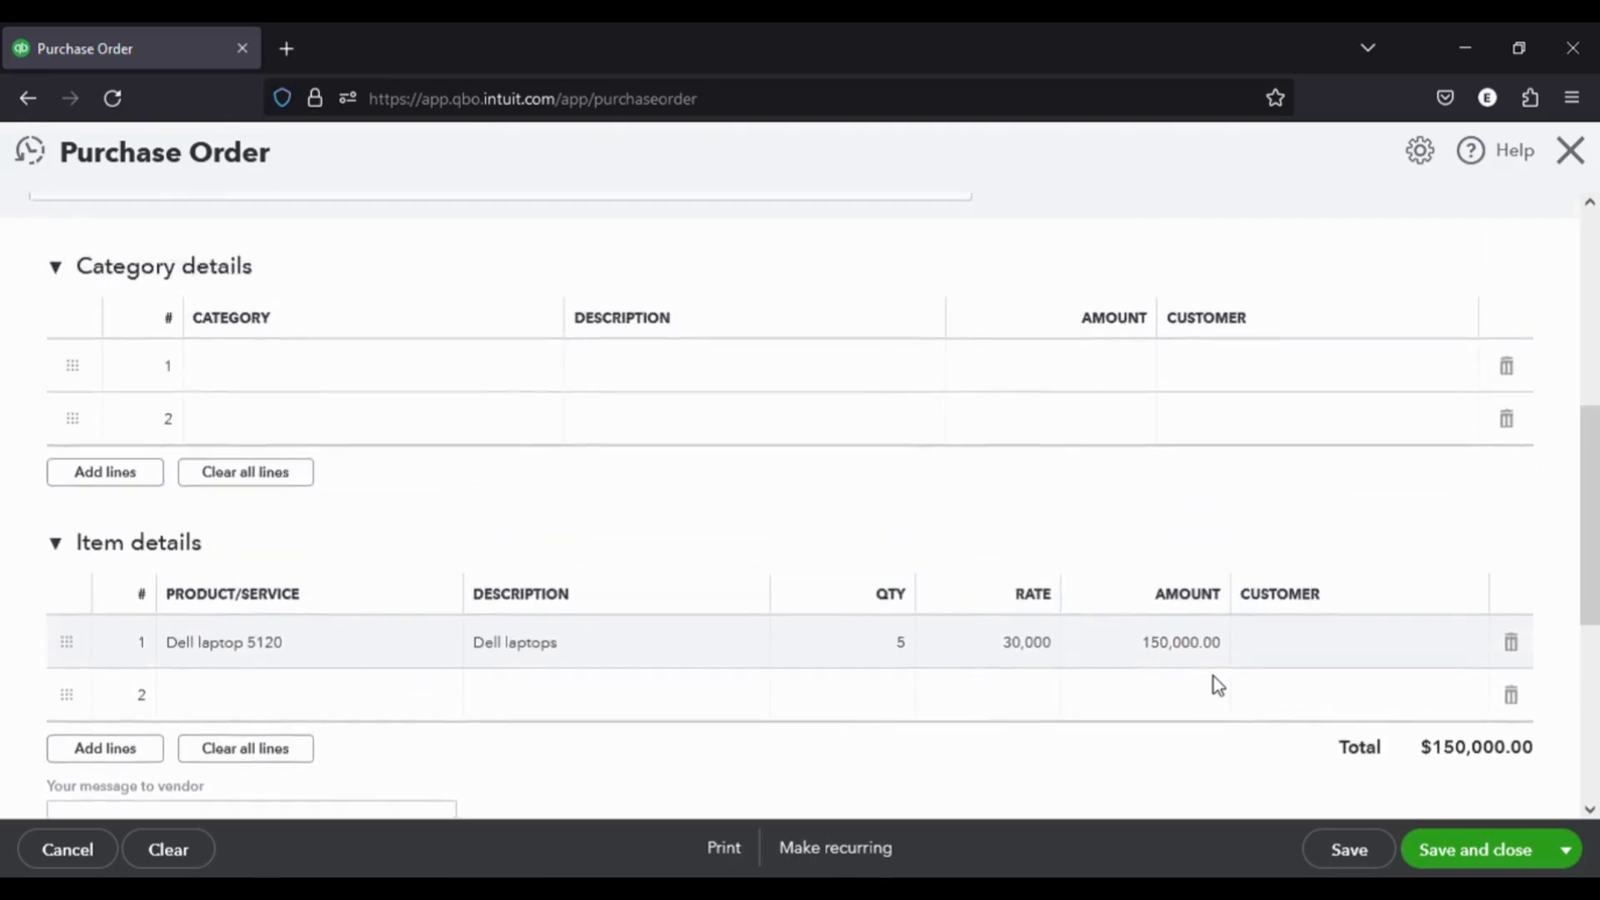
scroll(1221, 687, up, 5)
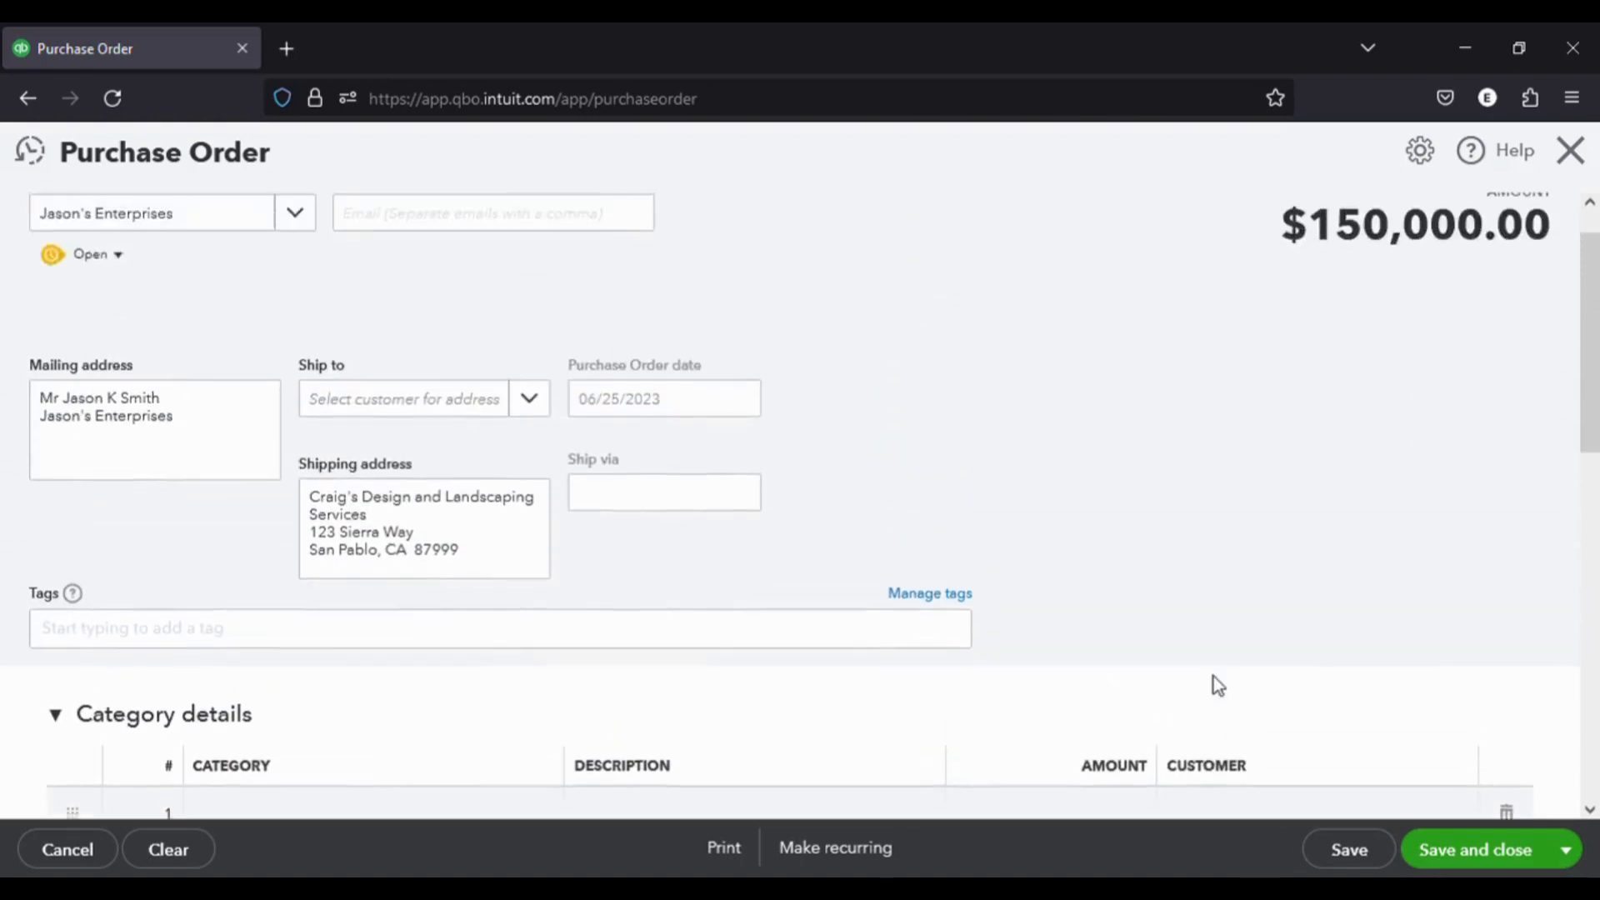
click(1573, 857)
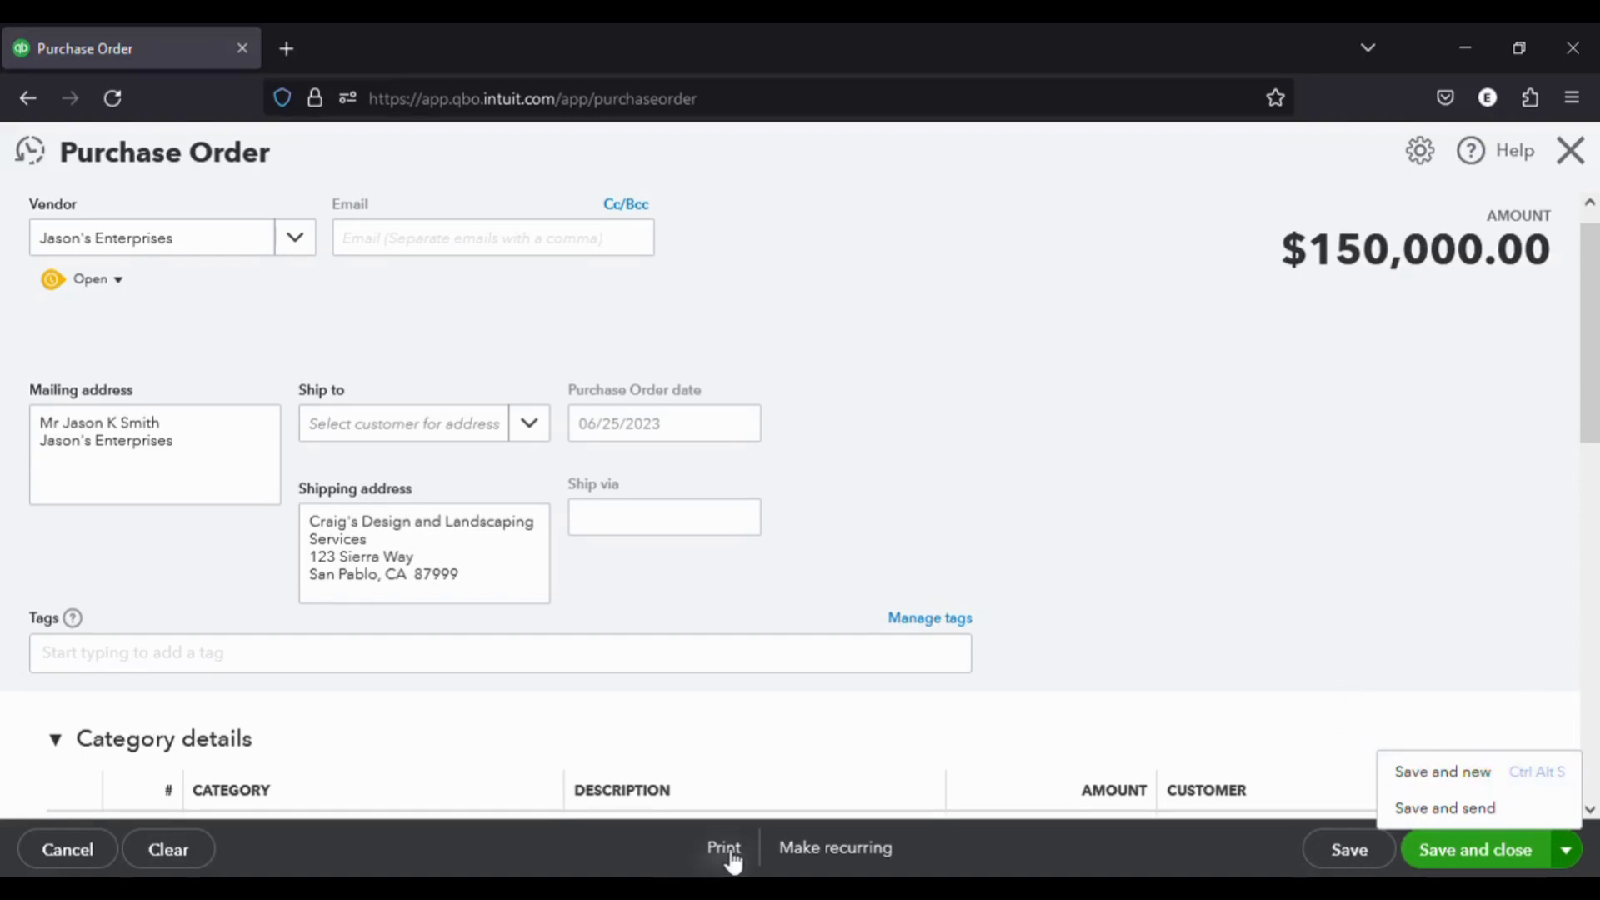
click(1151, 840)
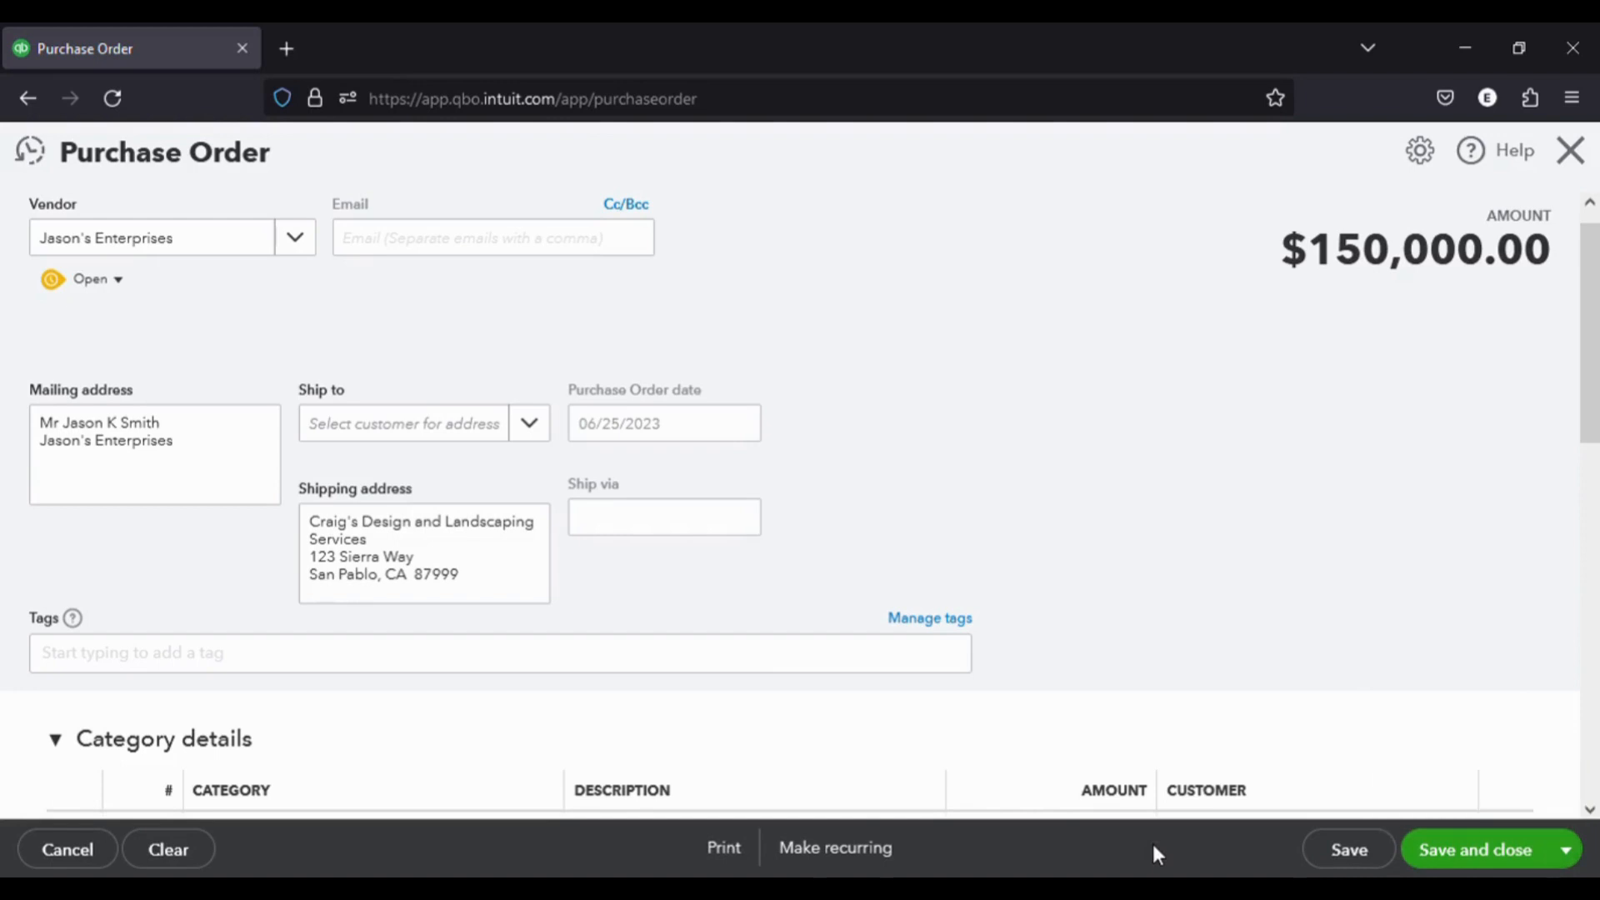
click(1350, 850)
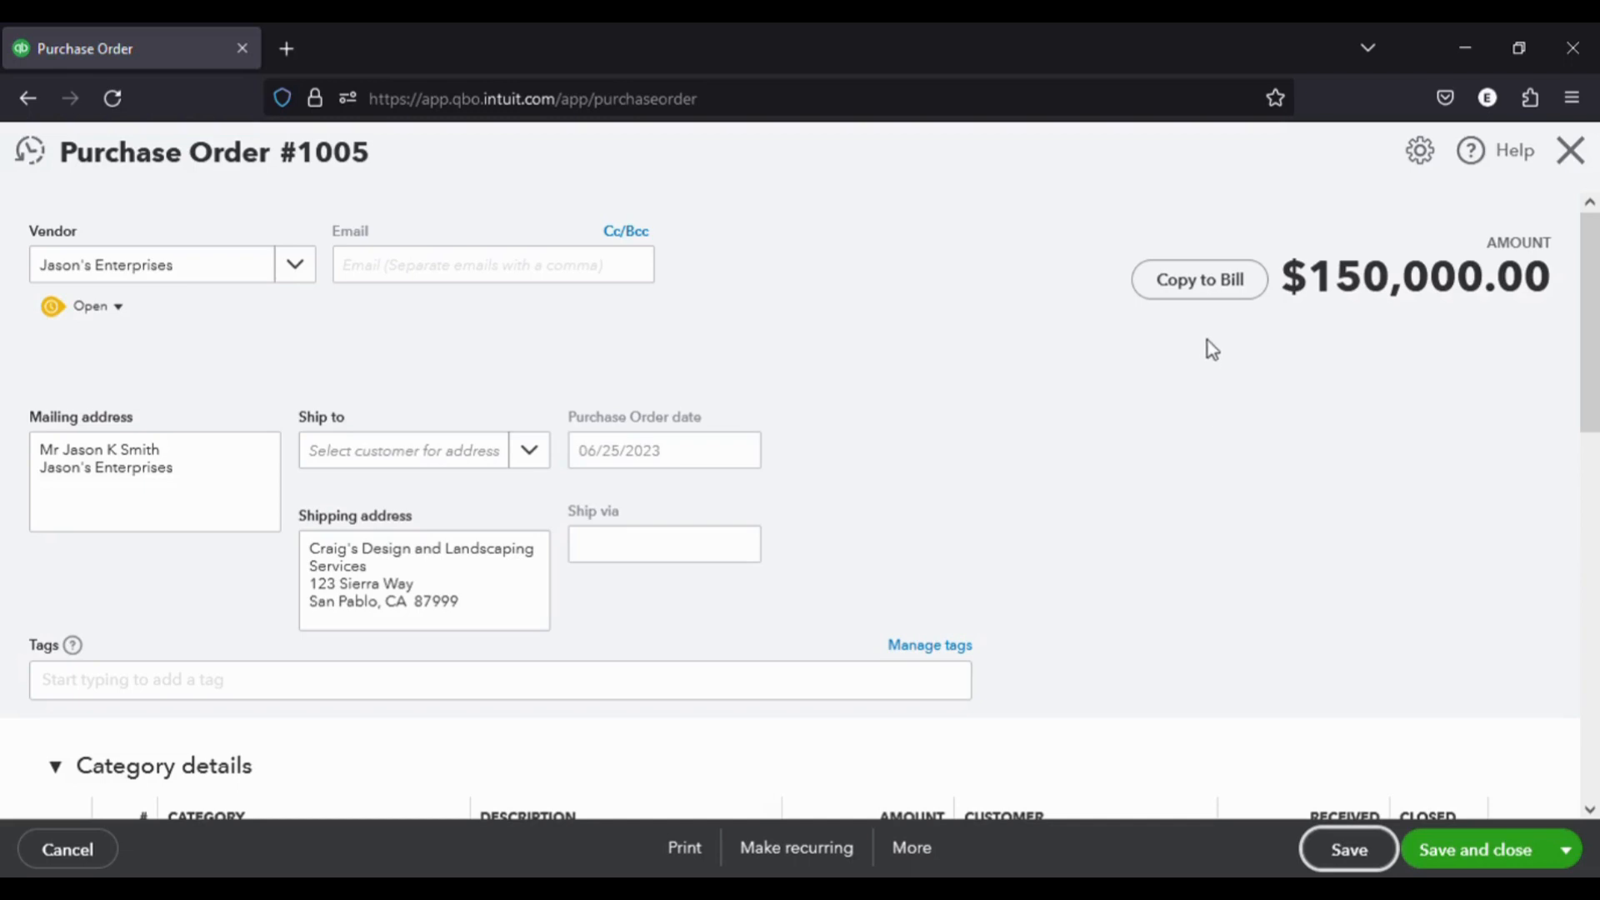
Copy the saved purchase order to a bill and review the bill's category and item details.
click(1215, 284)
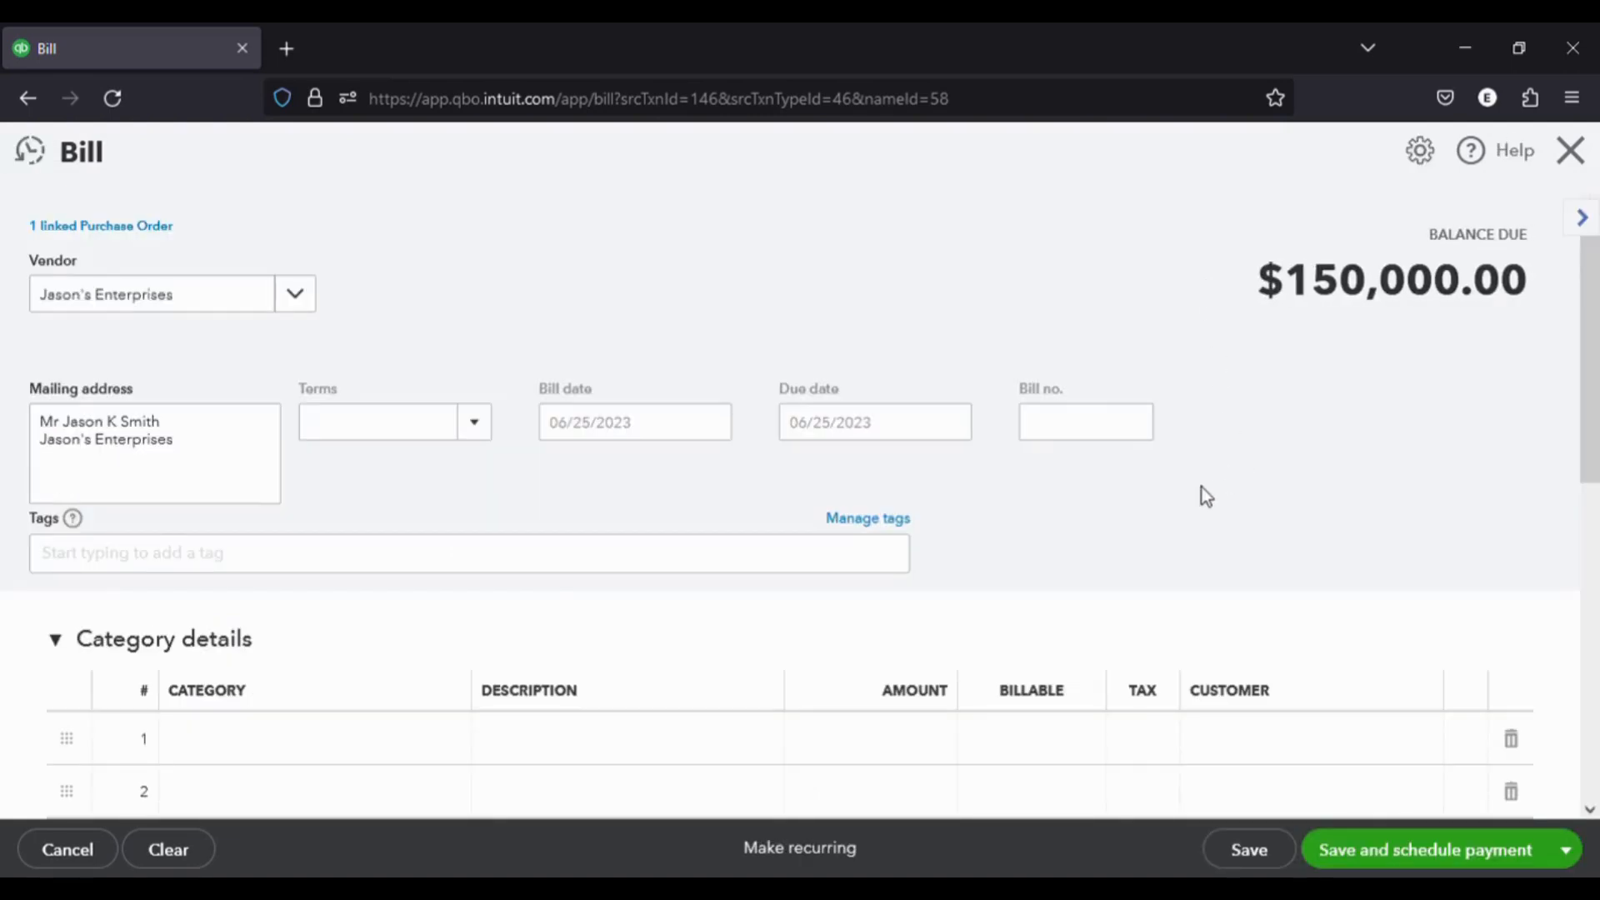
scroll(1148, 516, down, 8)
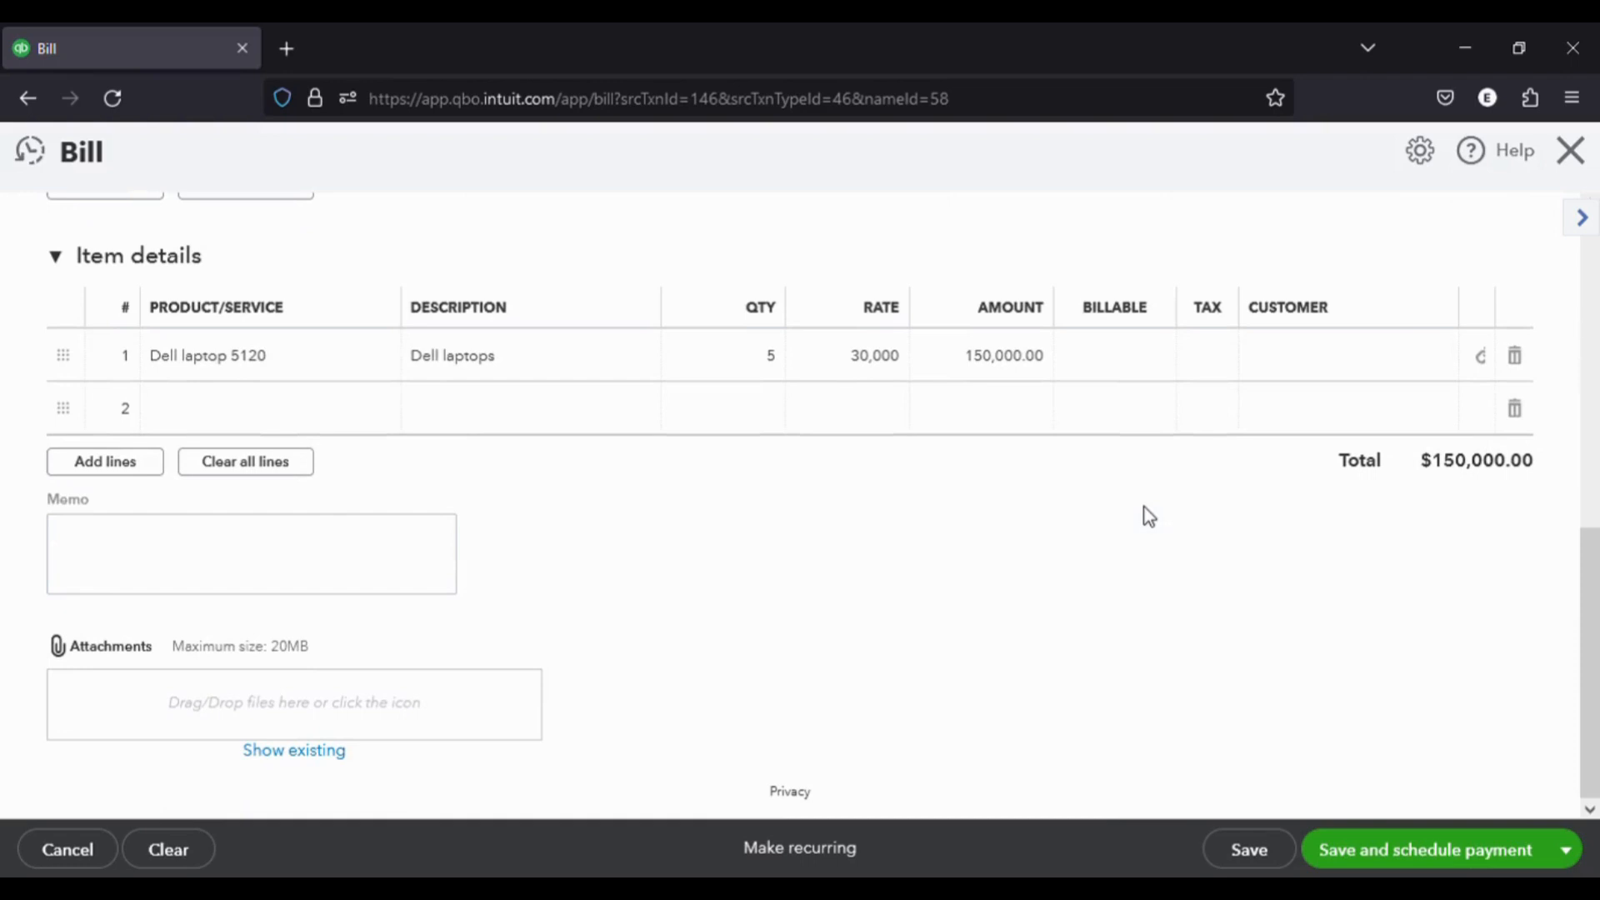
scroll(1148, 517, up, 4)
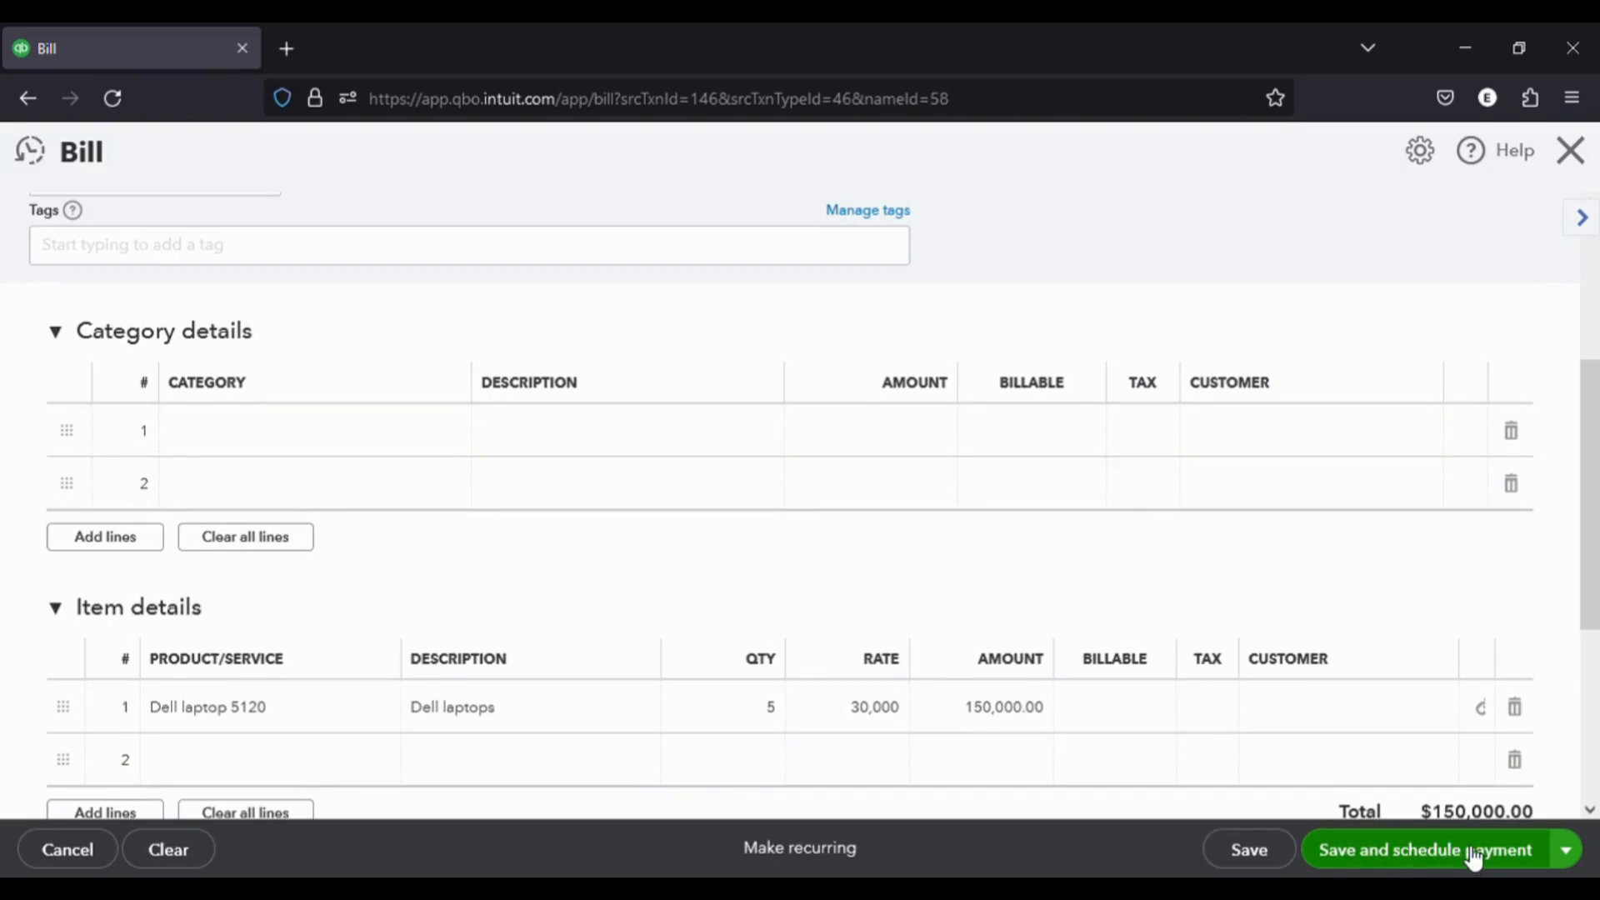
Save the Jason's Enterprises bill without scheduling a payment, and close it.
click(1246, 856)
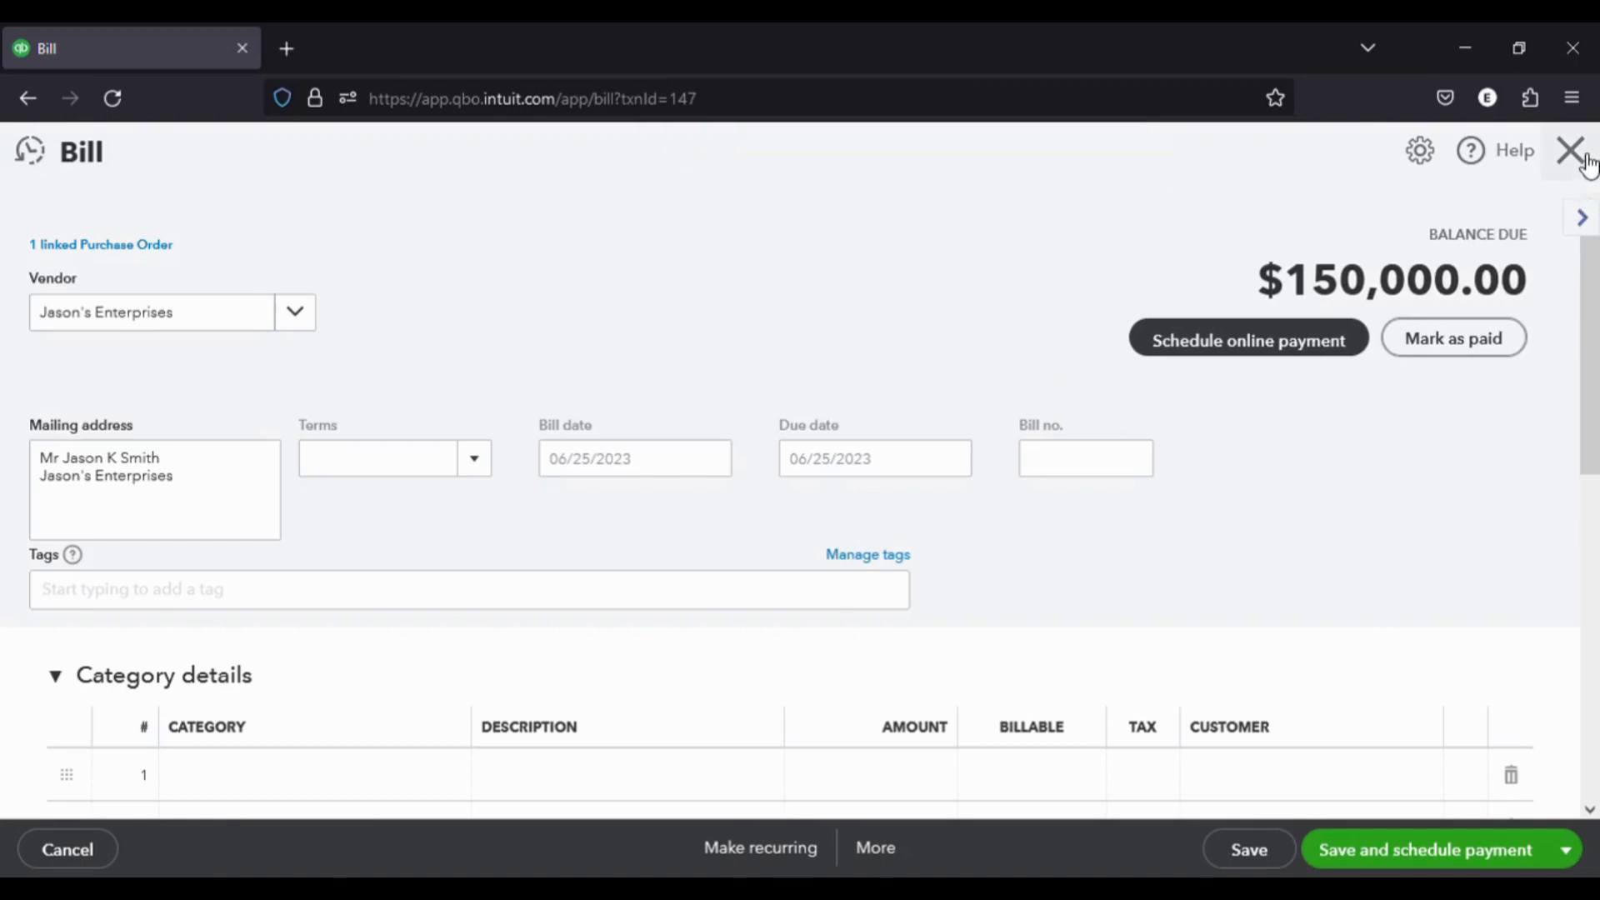
click(1586, 157)
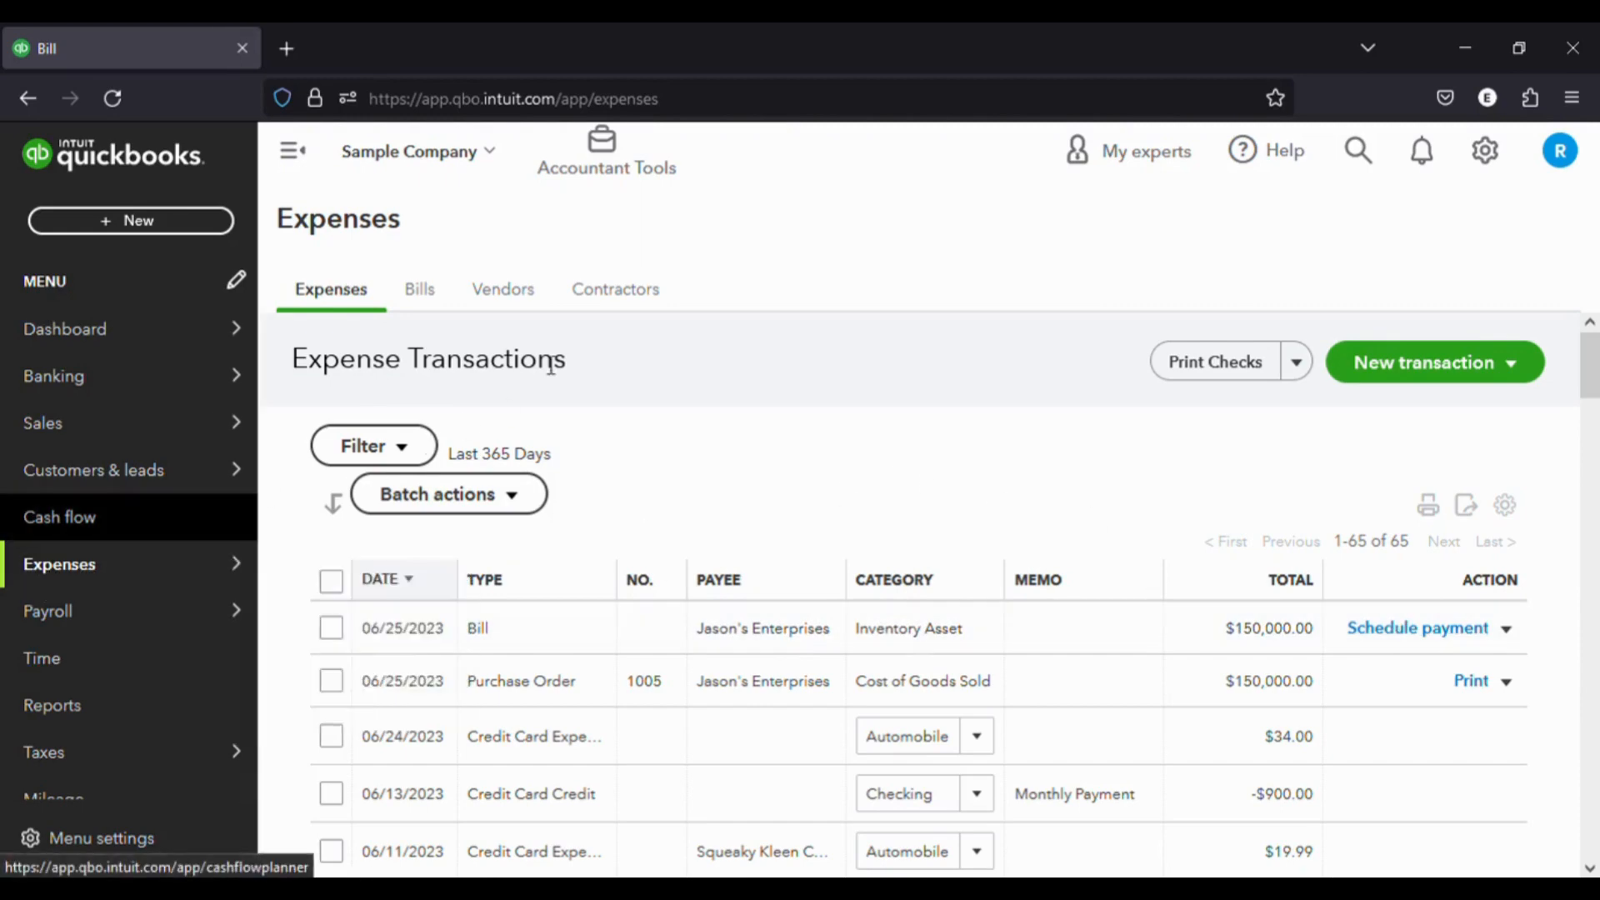
Search the vendor list for "jas" and open the transaction list of the vendor Jason's Enterprises.
click(517, 289)
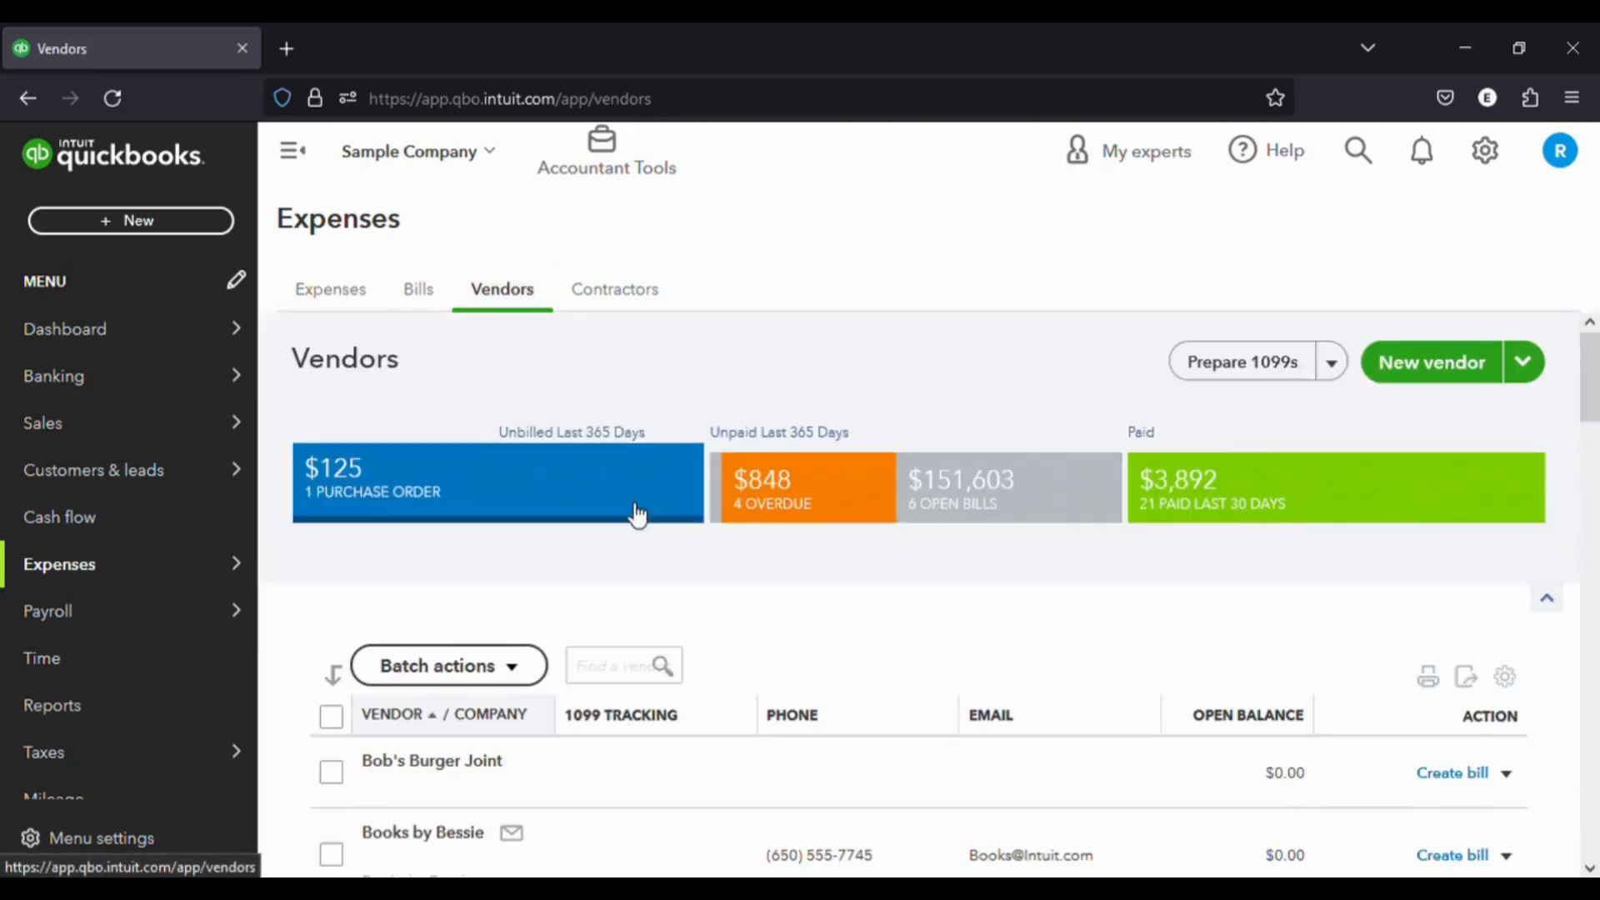
click(618, 676)
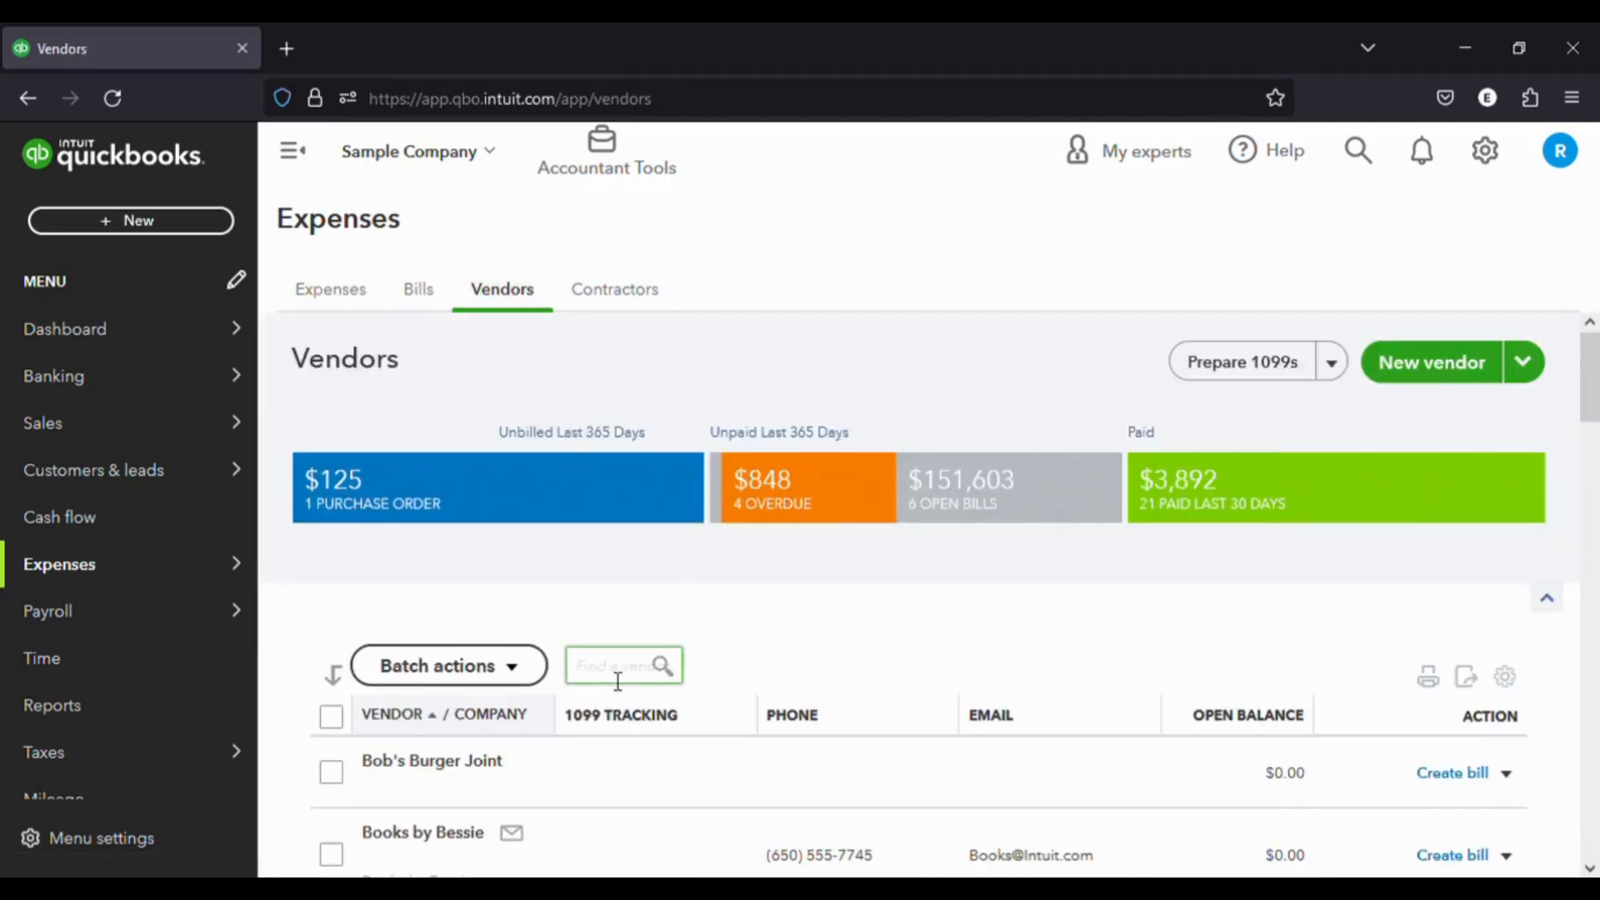
text(jas)
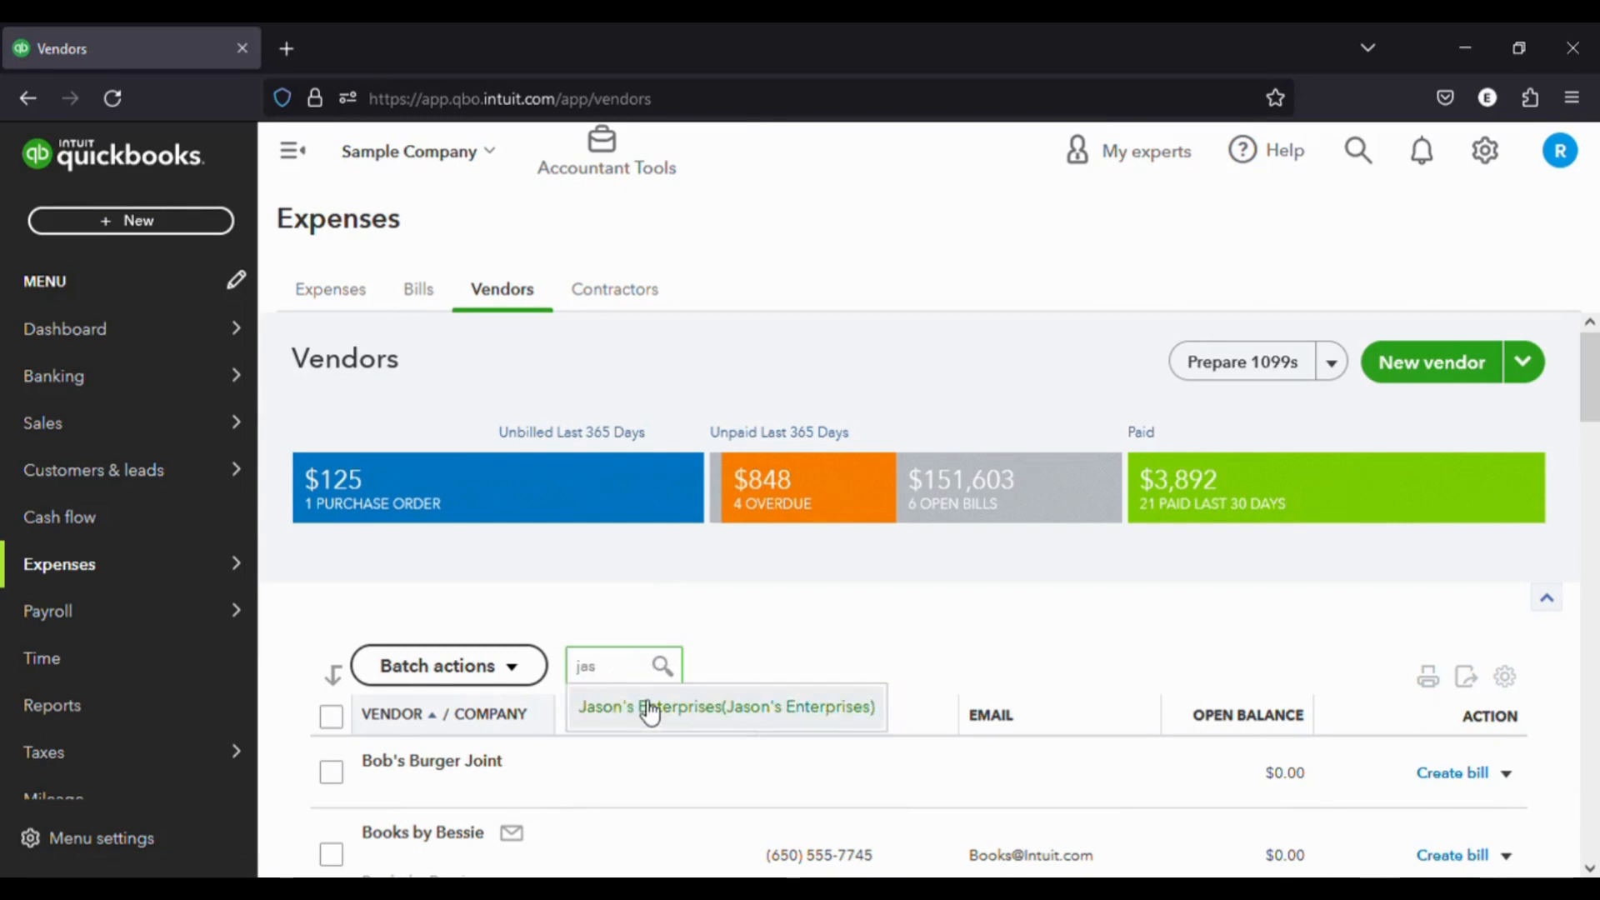
click(649, 708)
scroll(1553, 692, down, 2)
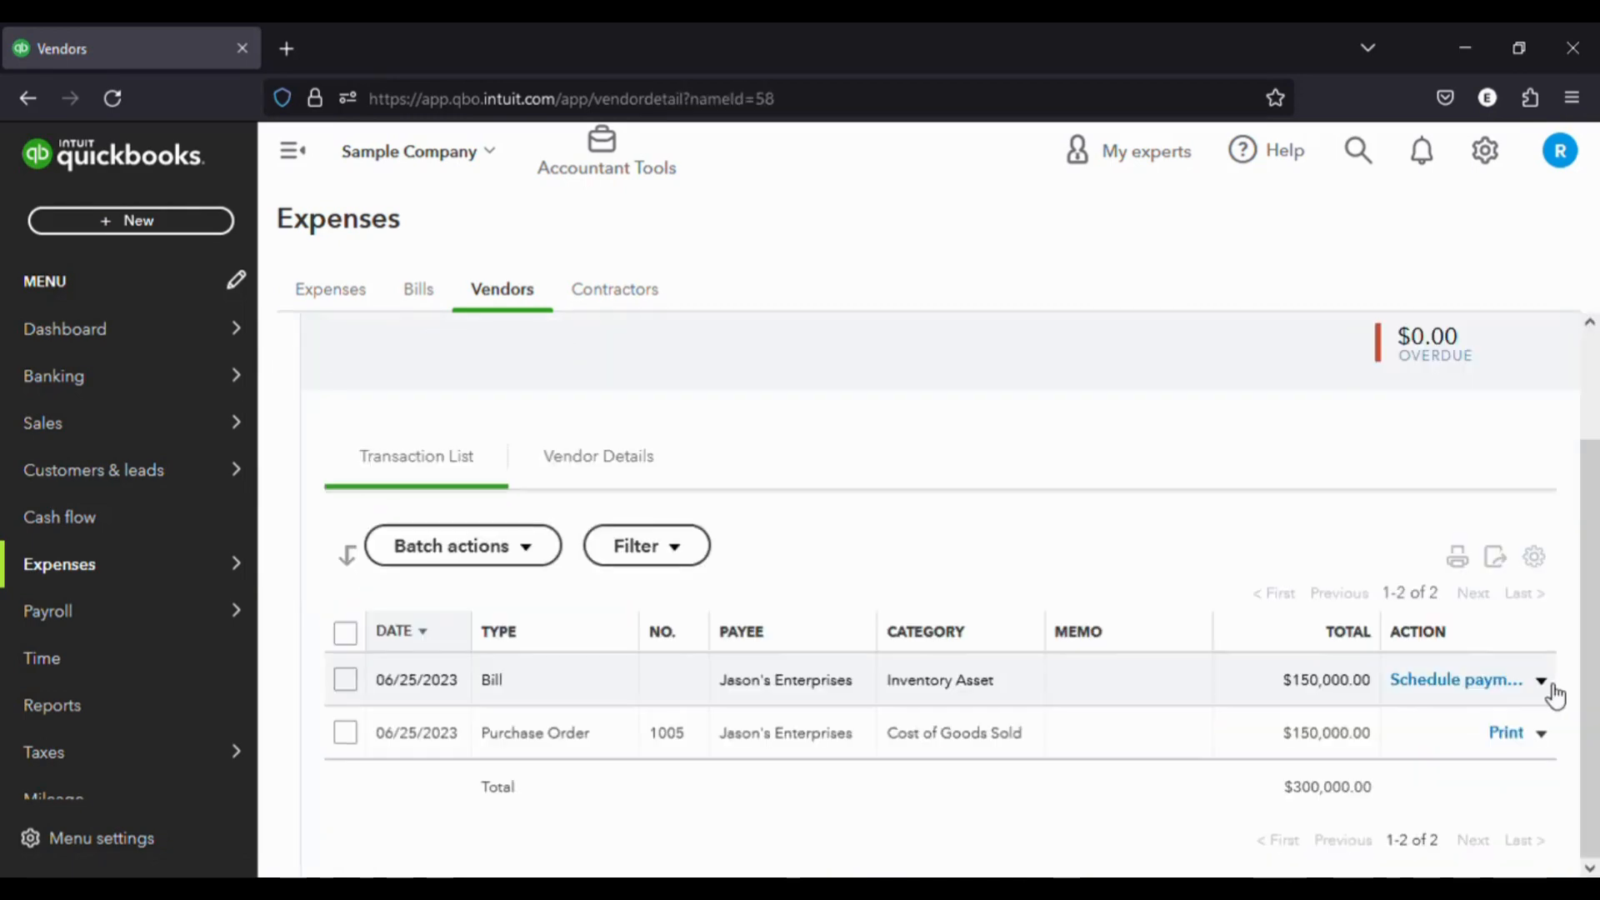
Mark the vendor's bill as paid and set the payment date of the bill payment to 06/28/2023.
click(1542, 682)
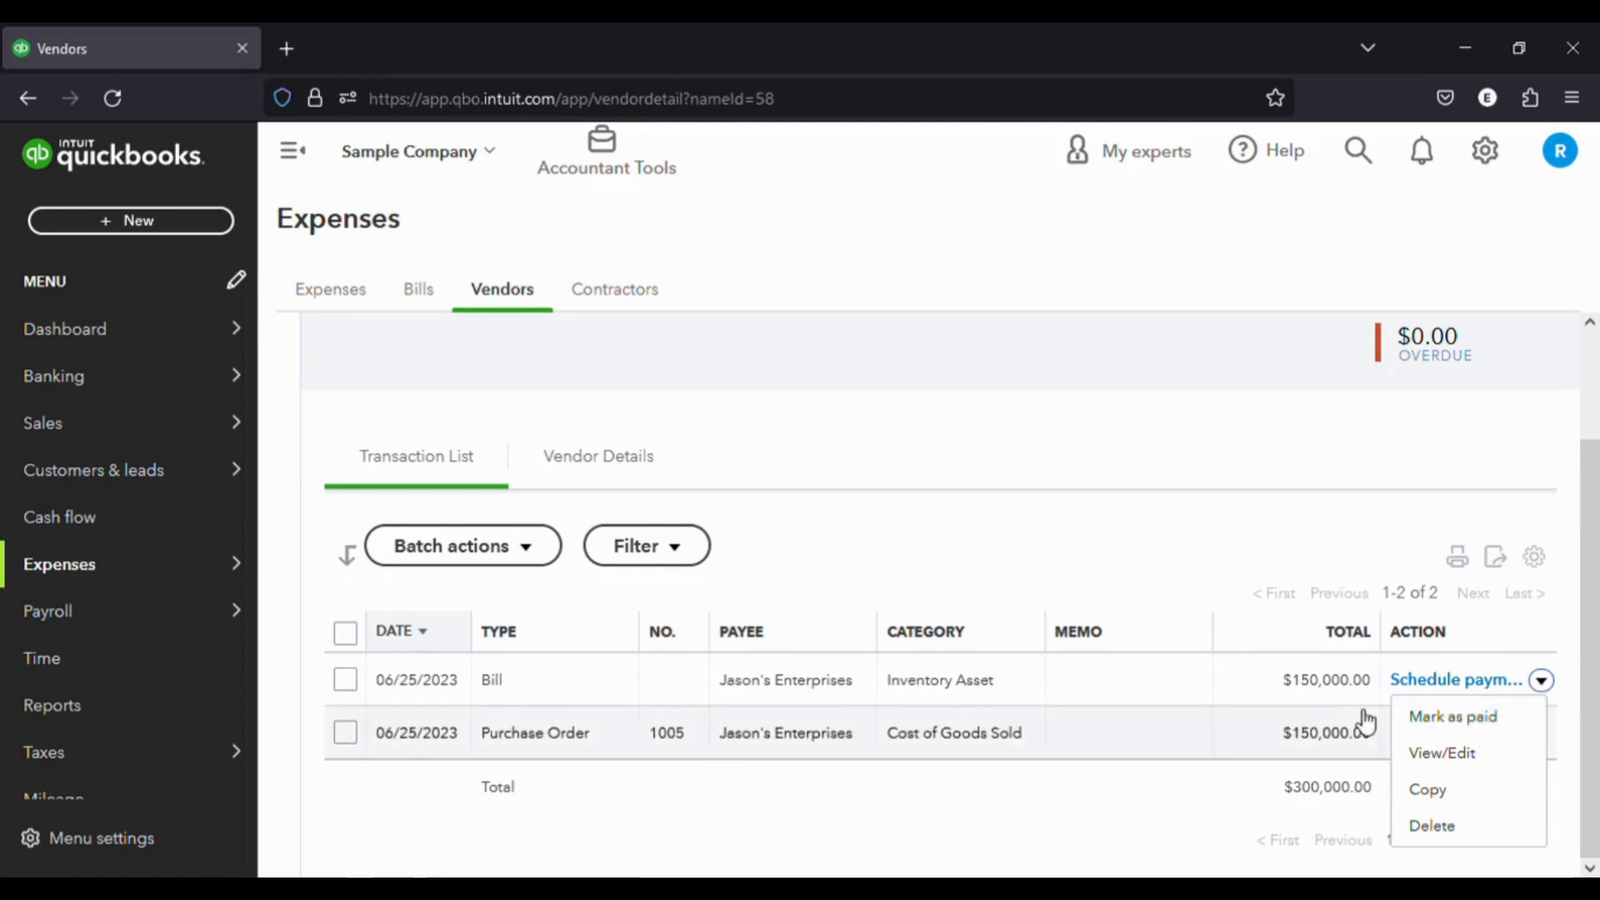
click(1481, 728)
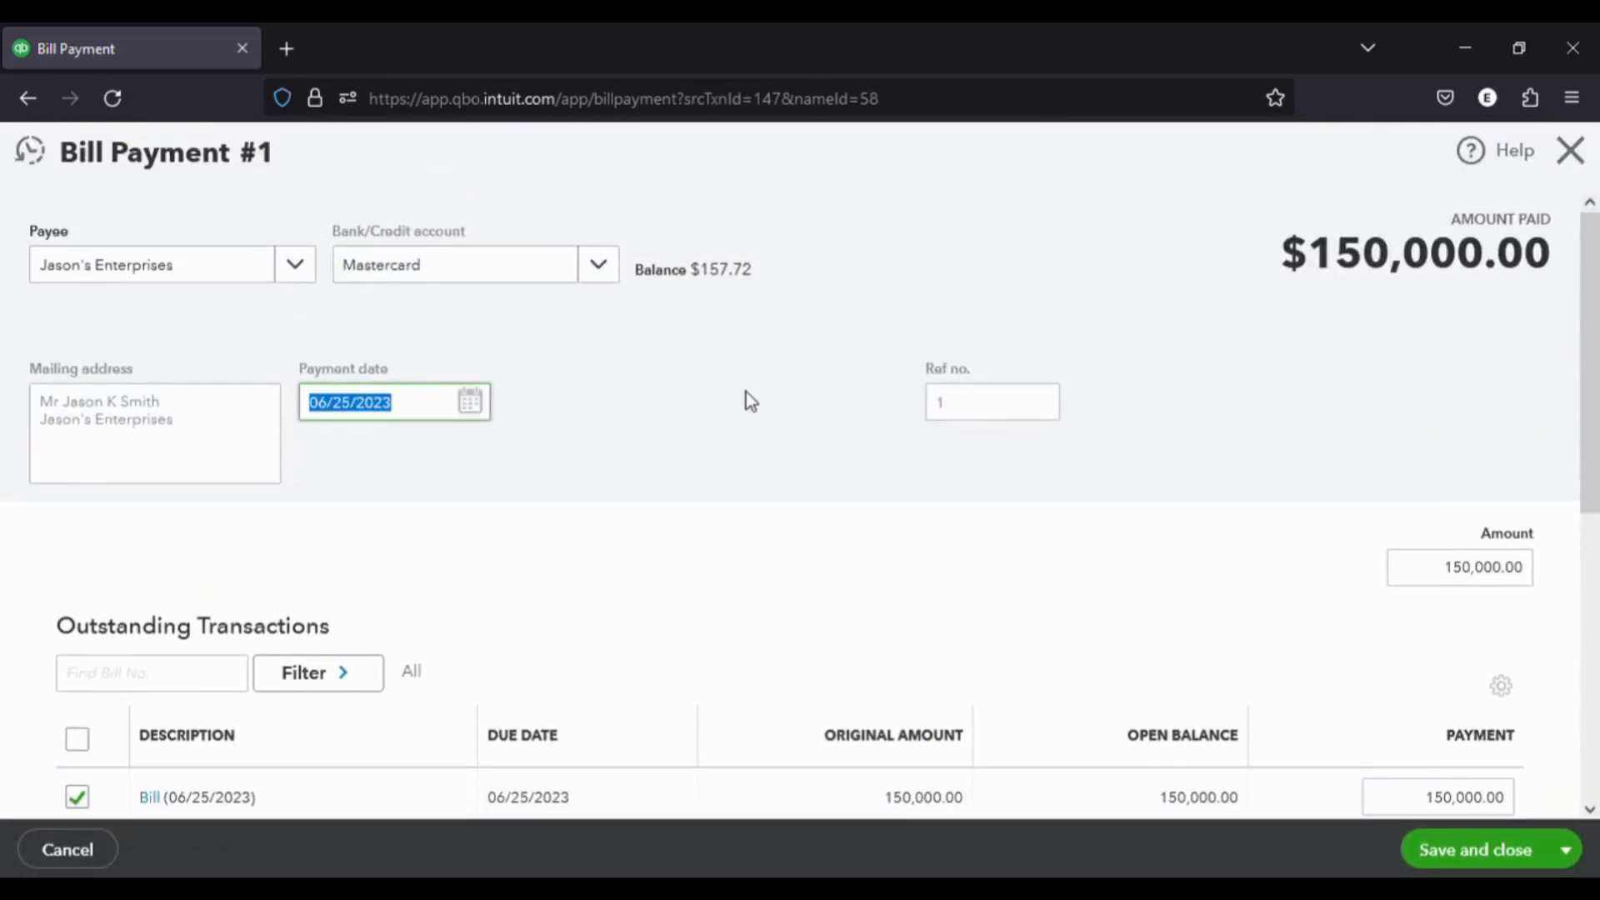
scroll(746, 392, down, 2)
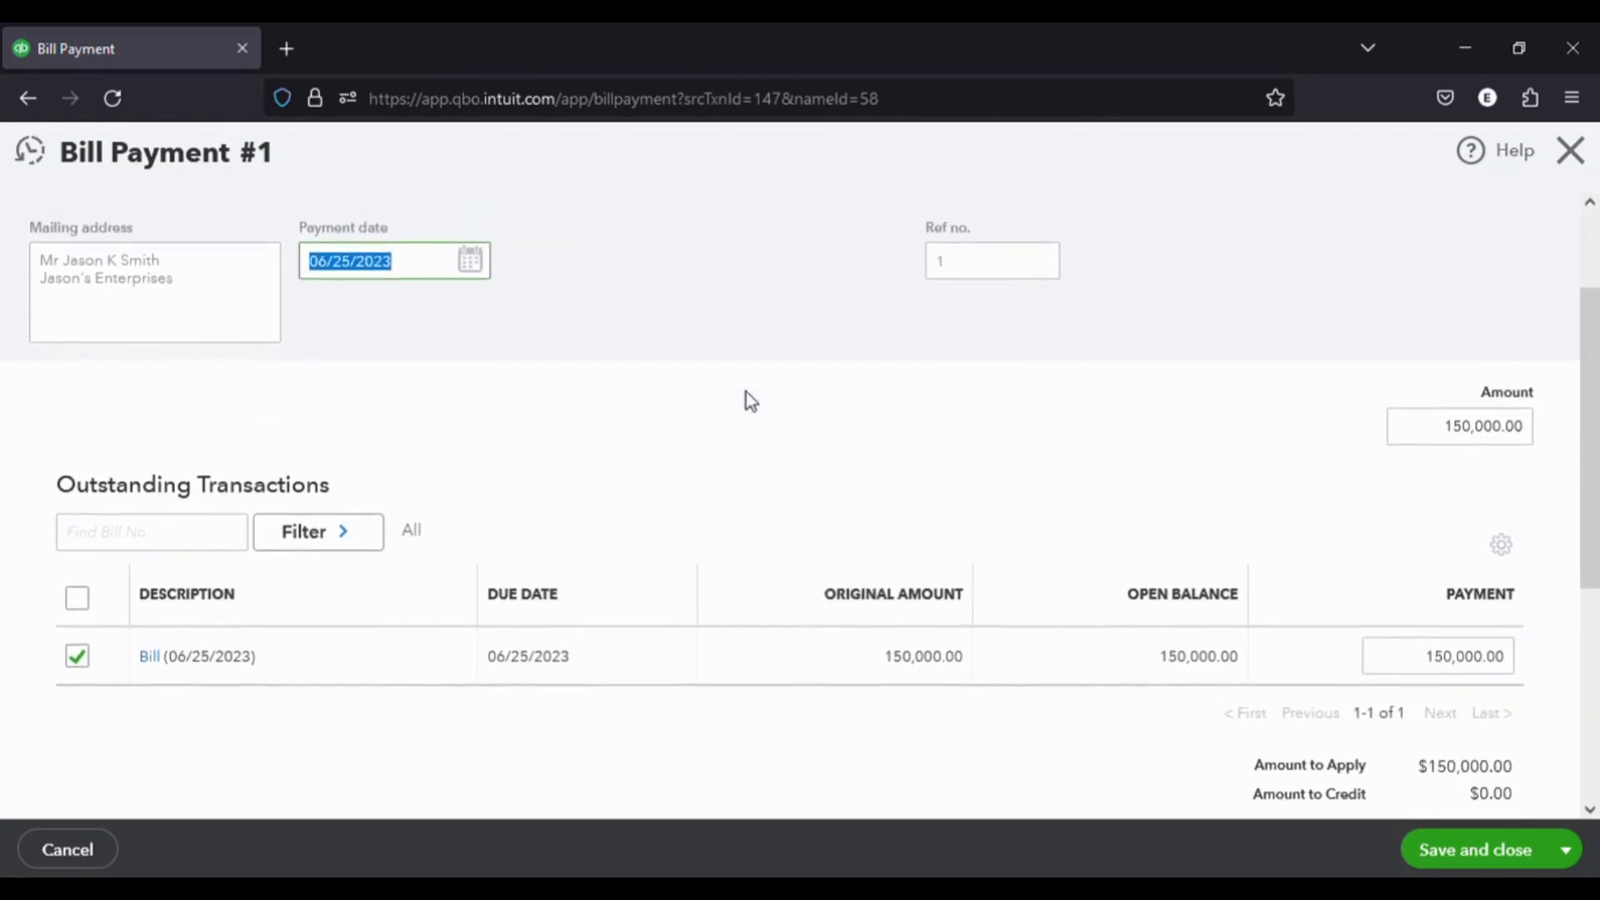
scroll(747, 392, up, 2)
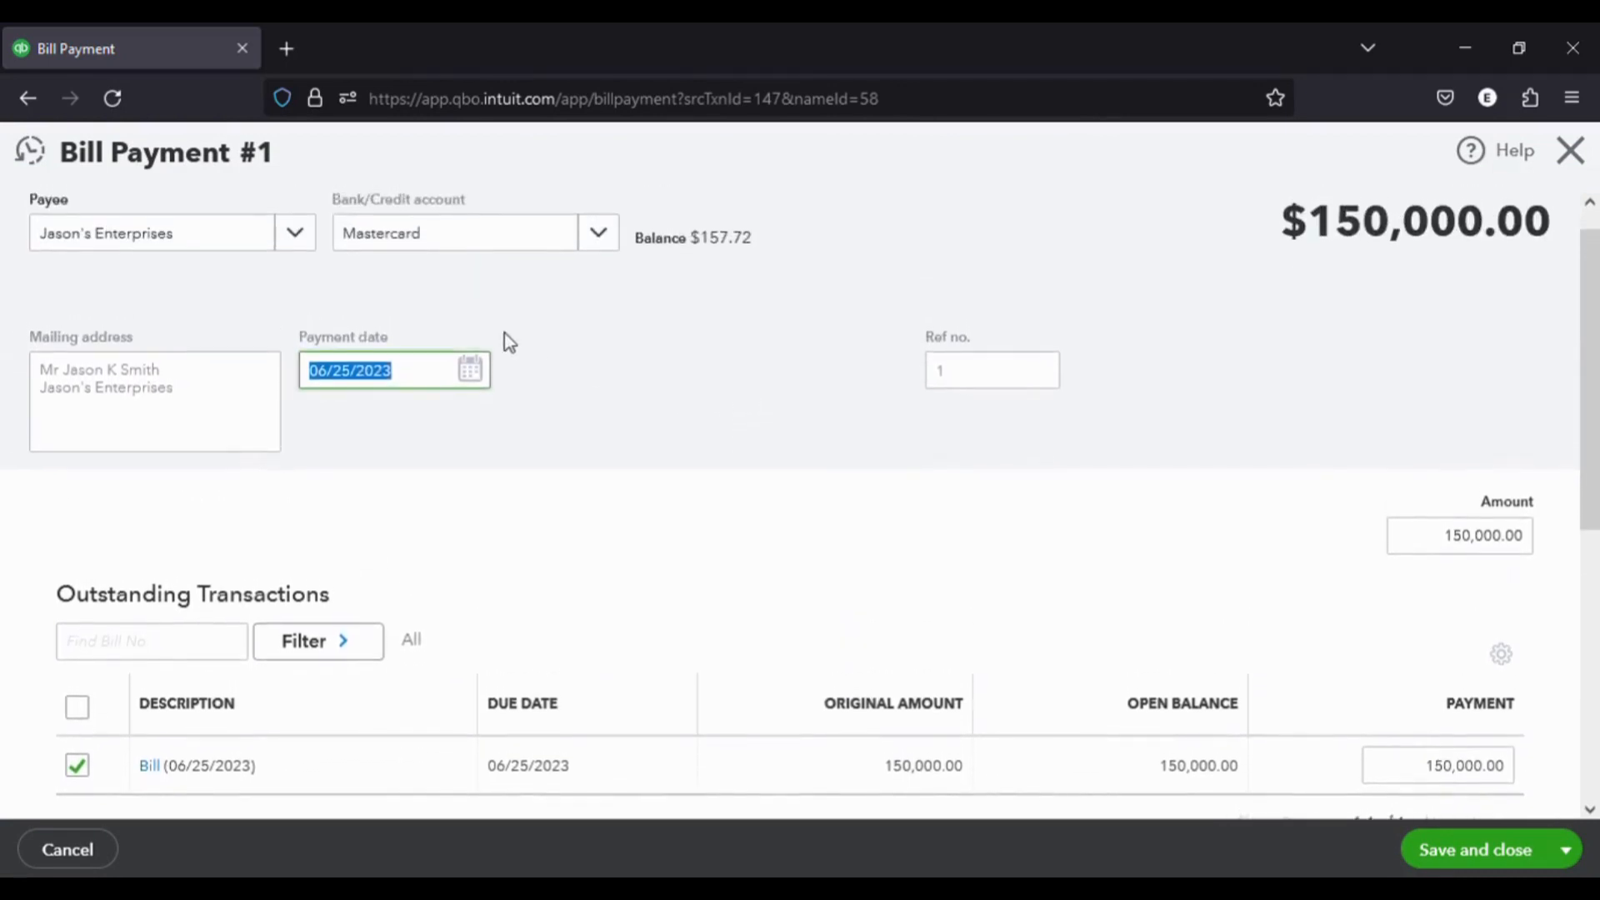
click(469, 369)
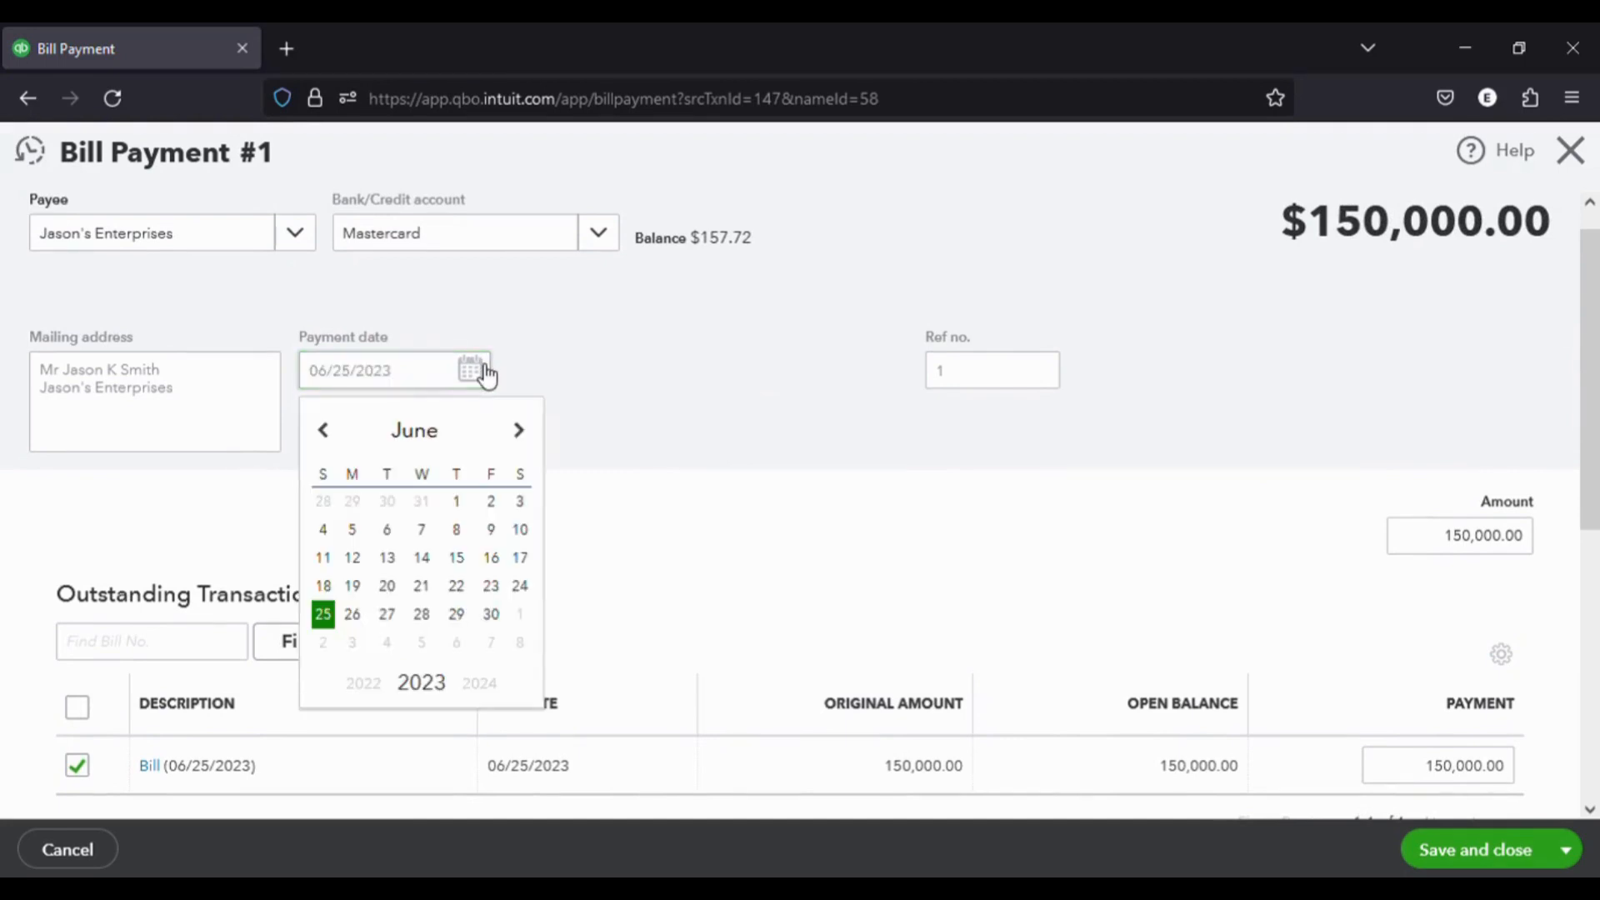
click(422, 614)
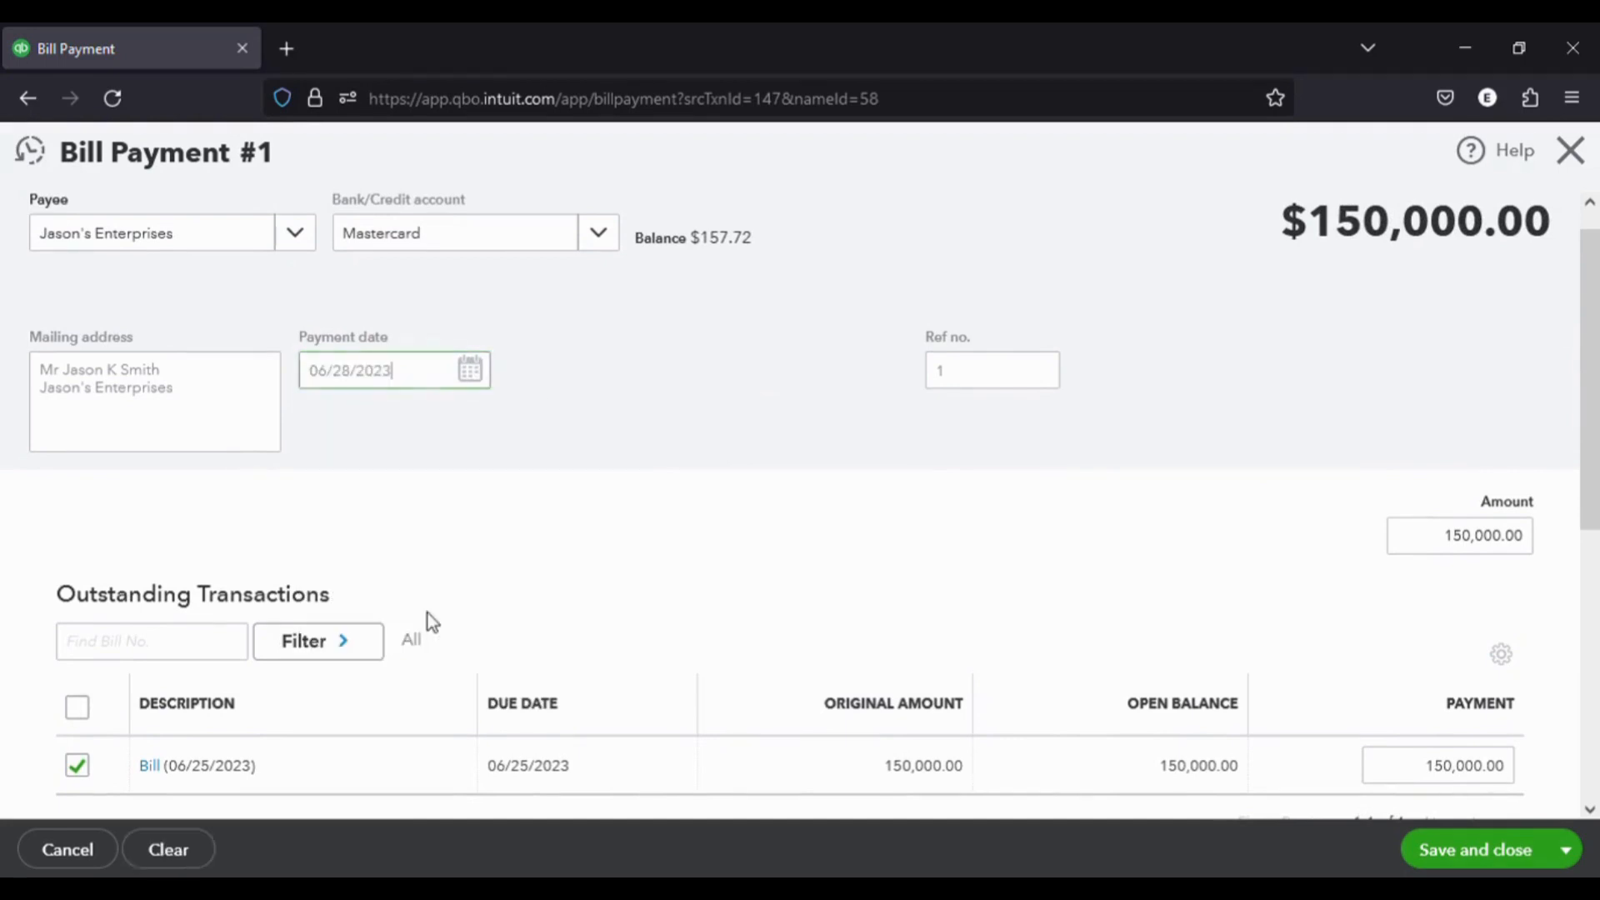
click(695, 442)
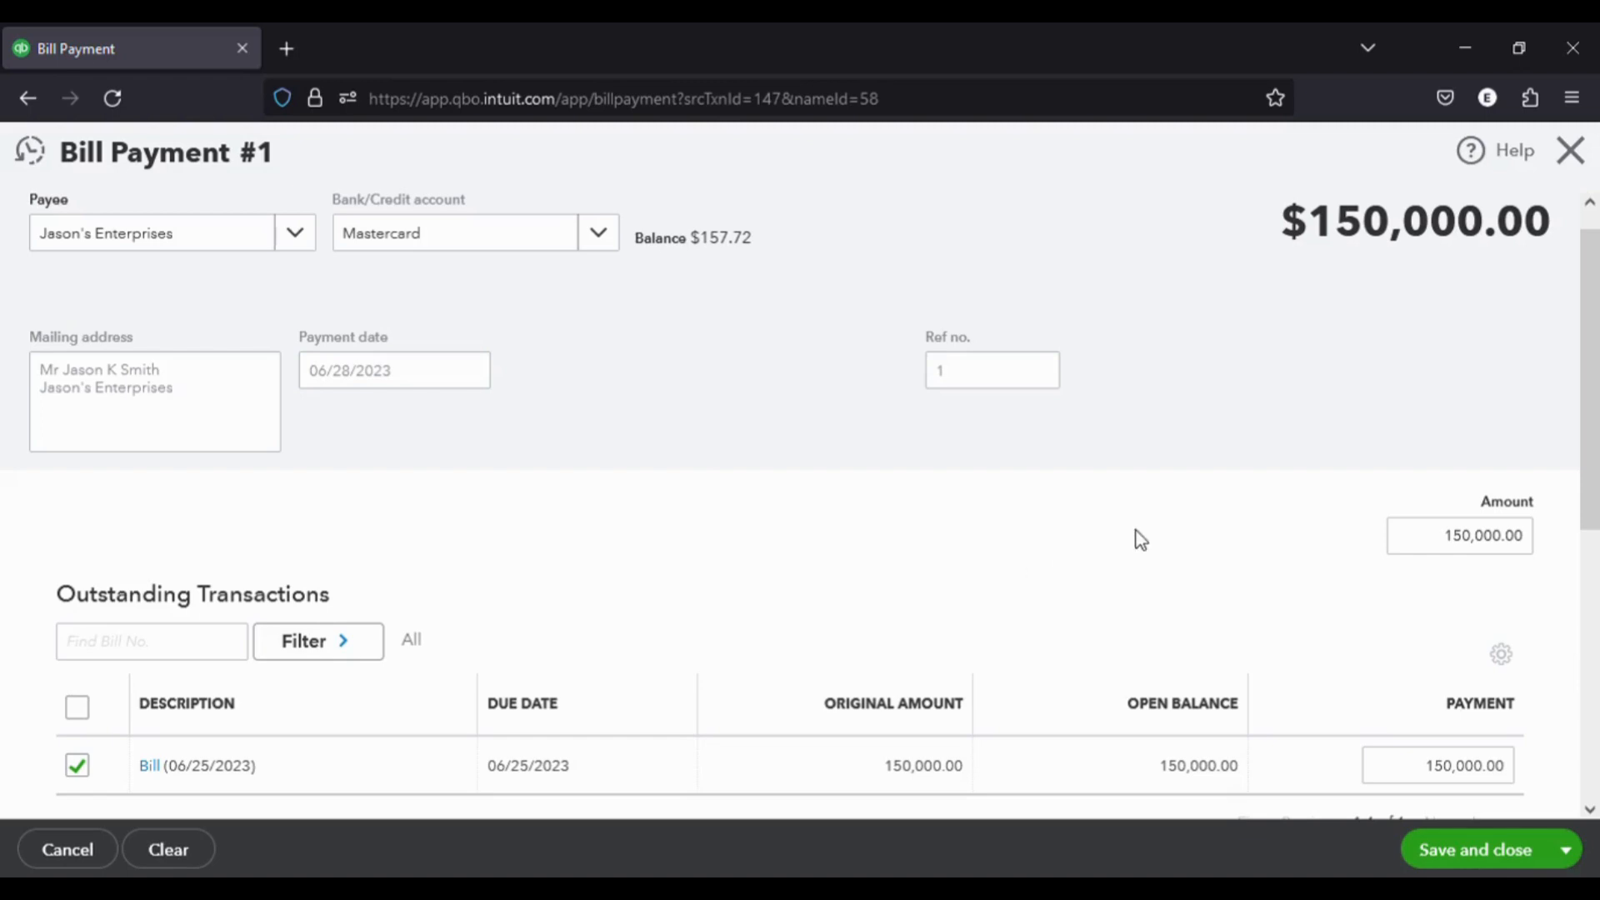
Check the outstanding transaction and the amount to apply, and save and close the bill payment.
scroll(1140, 540, down, 3)
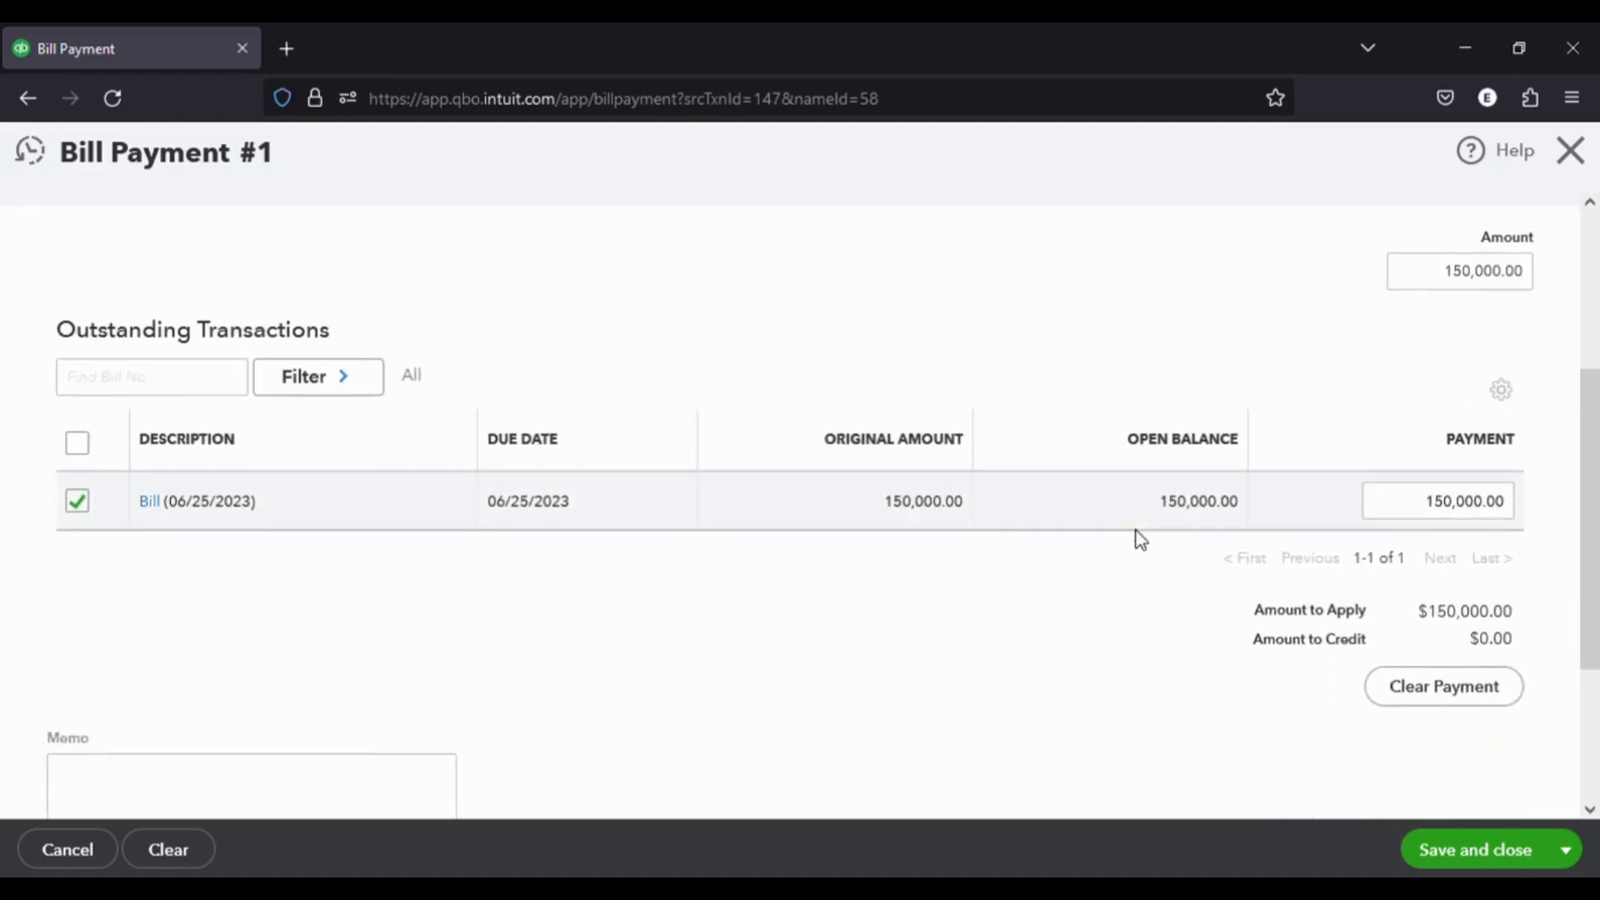
scroll(1089, 610, up, 1)
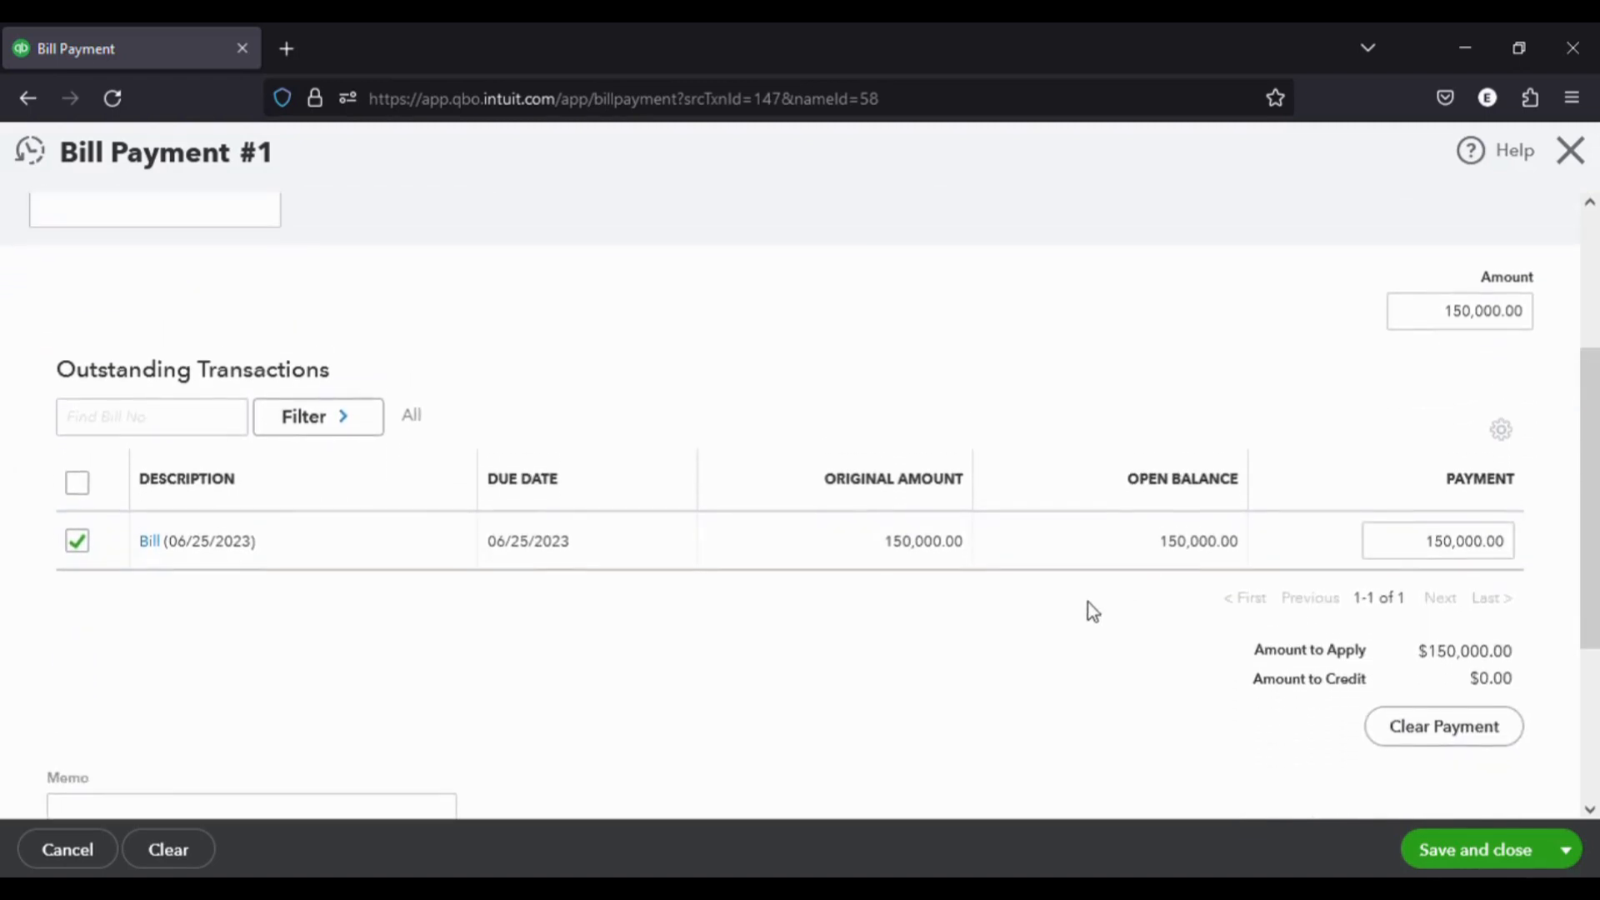
click(1470, 850)
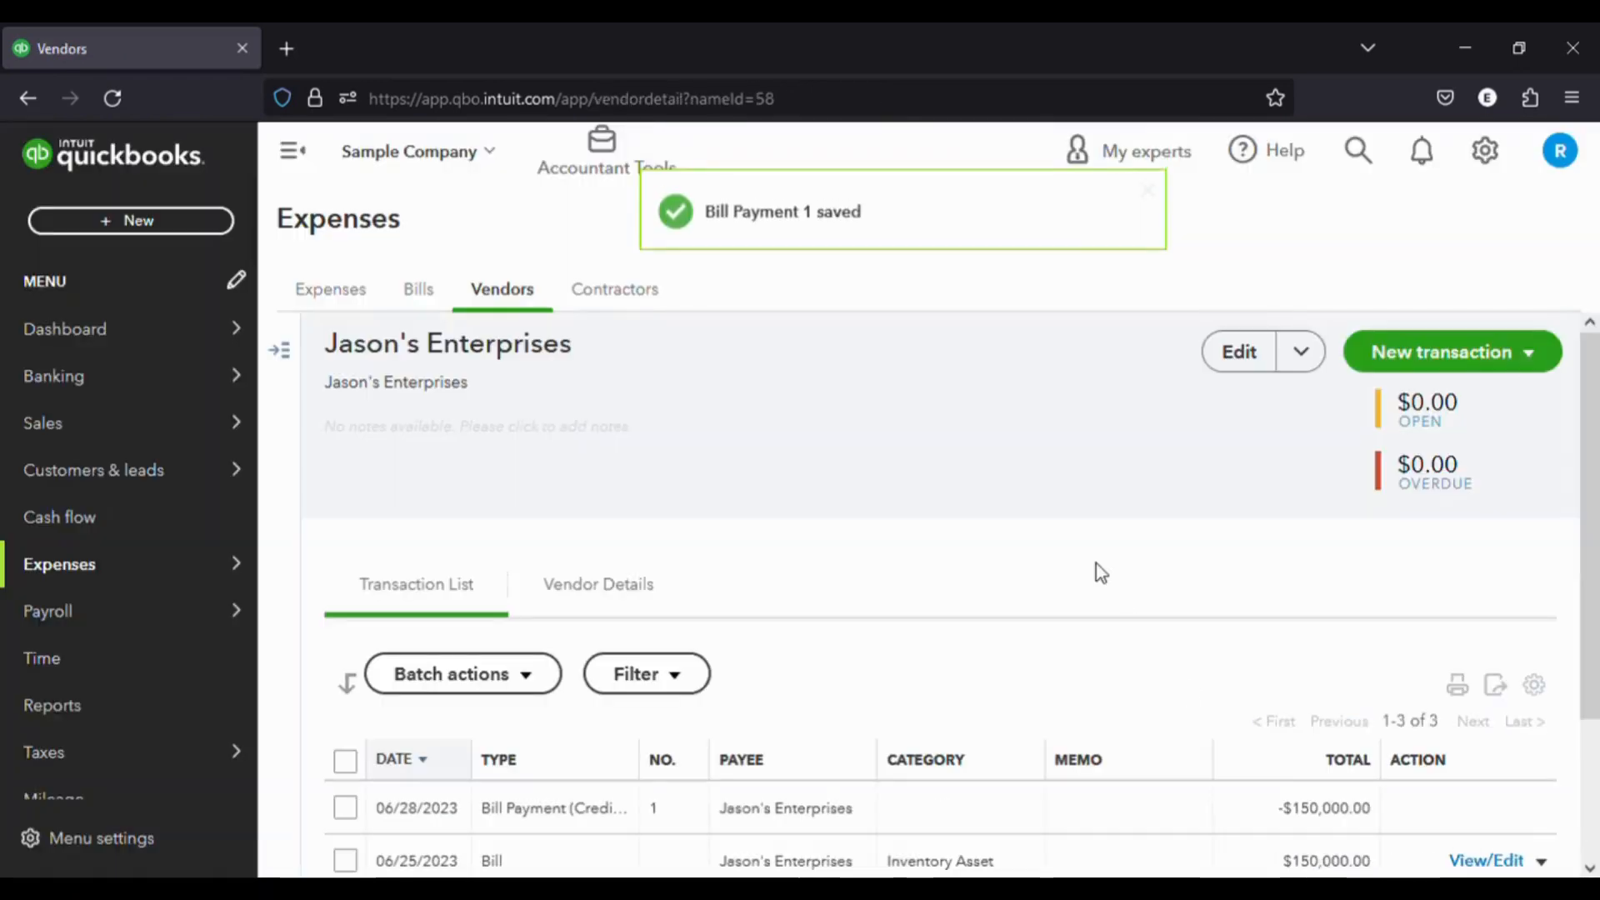
Review the bill payment, bill and purchase order in the vendor's transactions, and return to the list of all expense transactions.
scroll(1096, 563, down, 2)
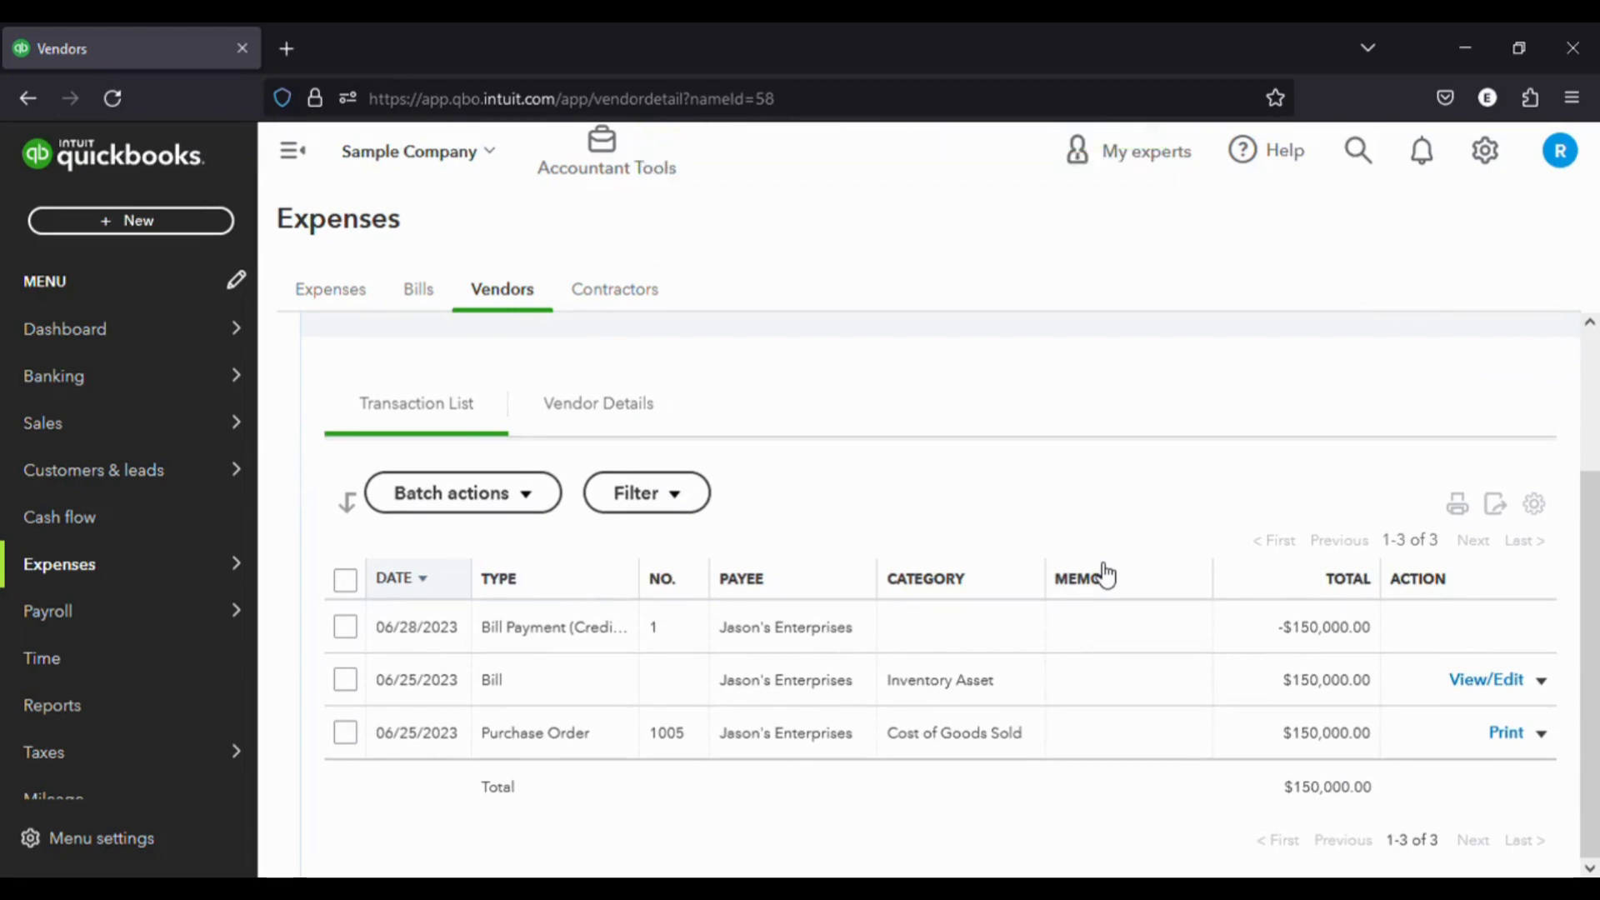
scroll(963, 334, up, 2)
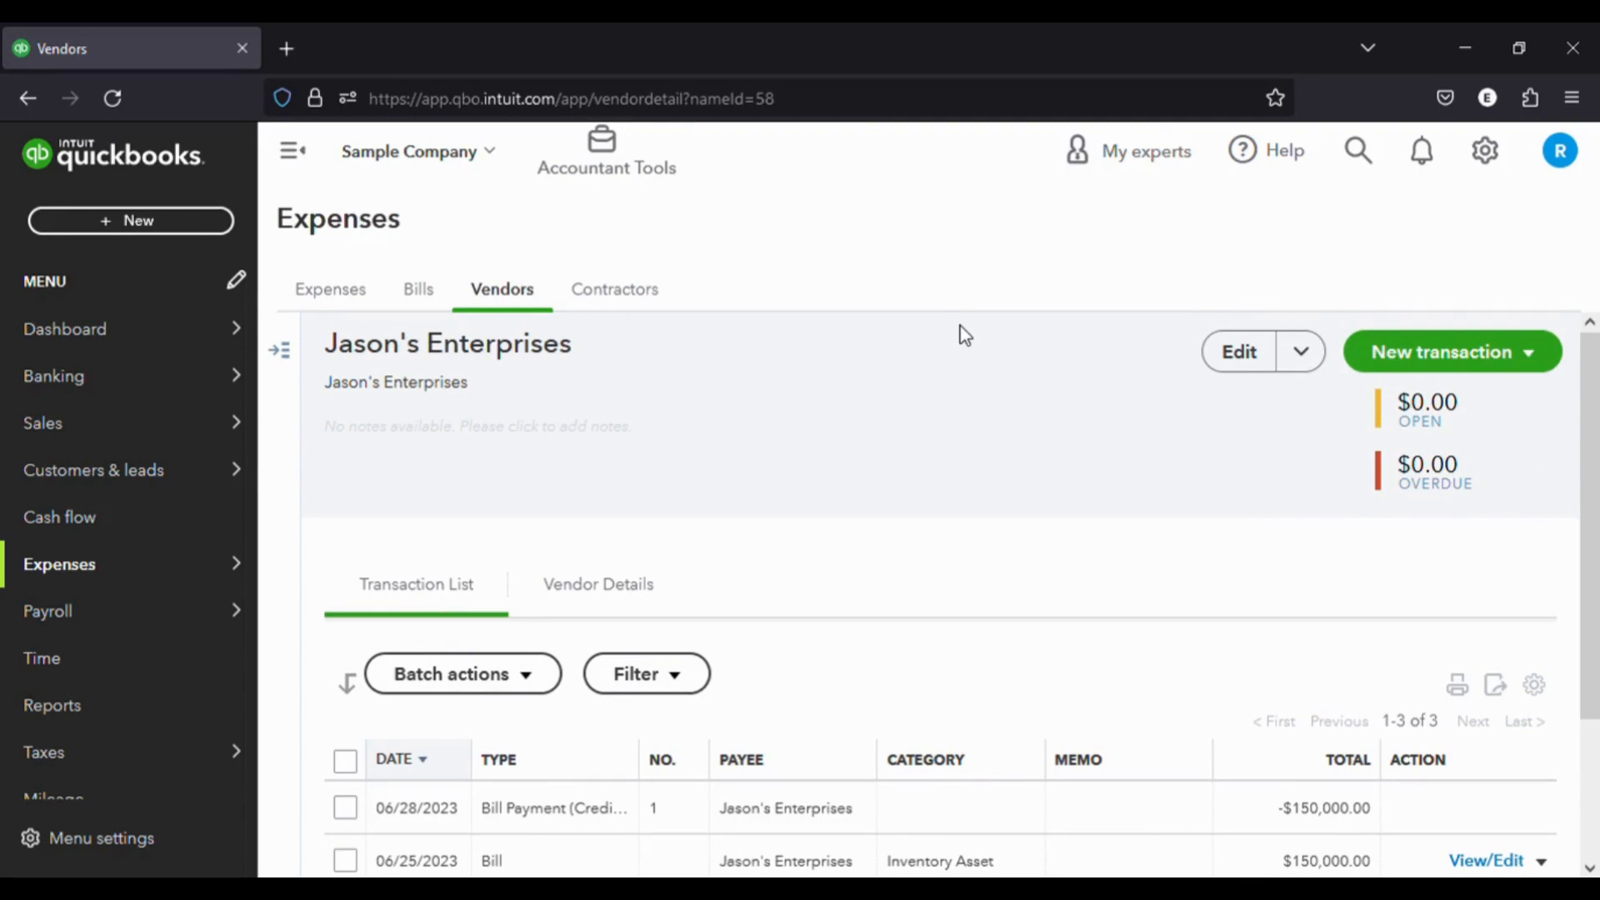
click(333, 293)
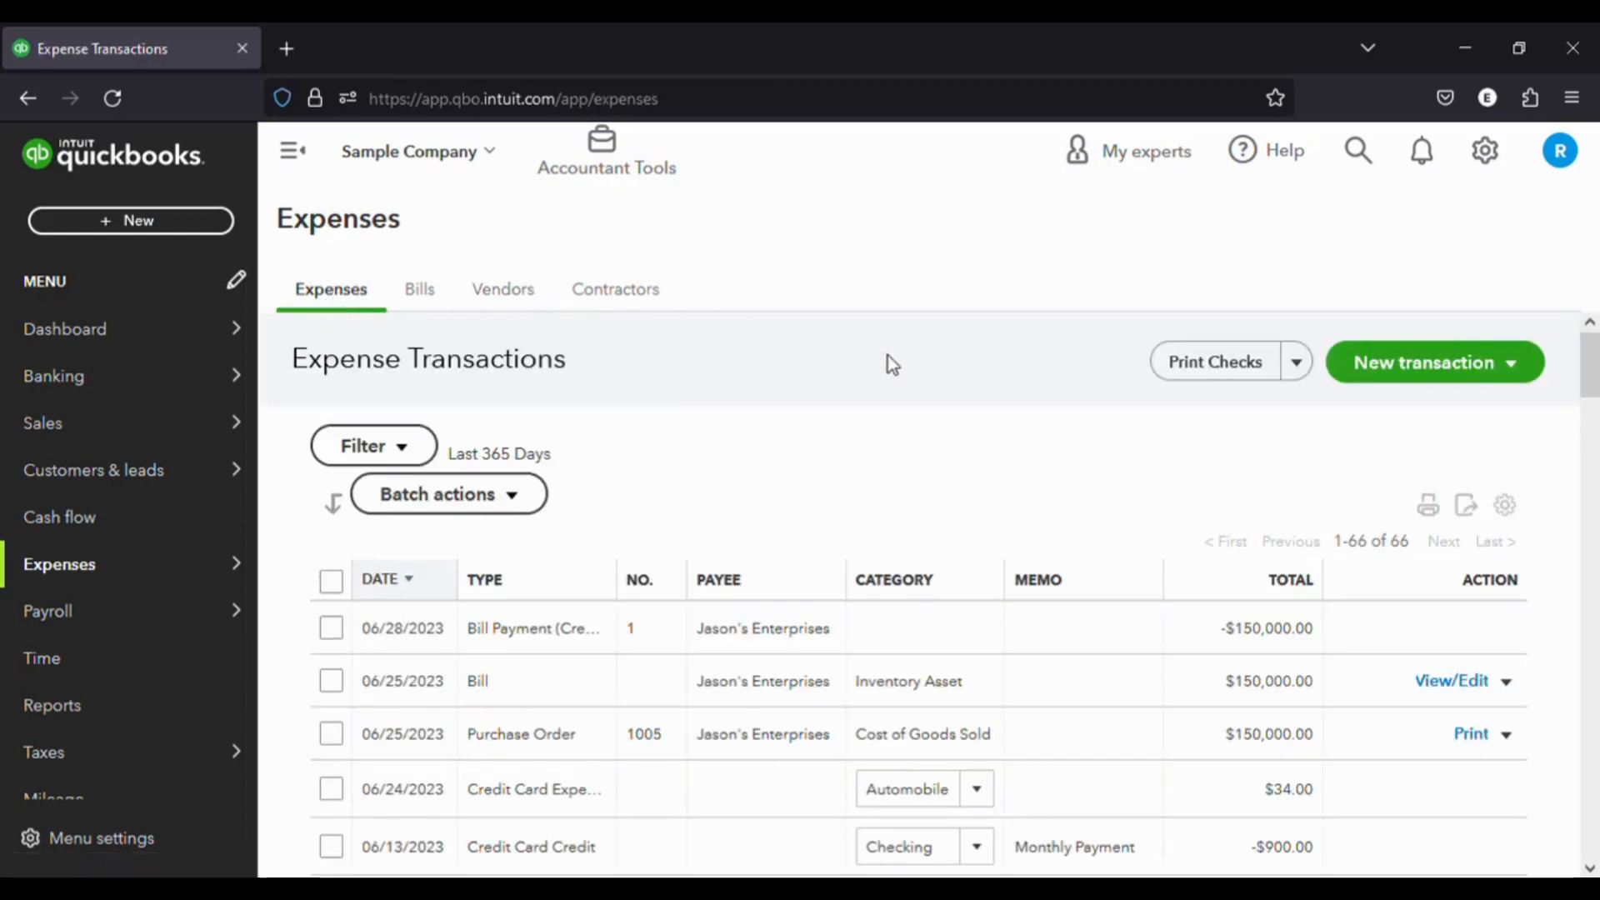
Create a new expense with the payee Chin's Gas and Oil.
click(165, 223)
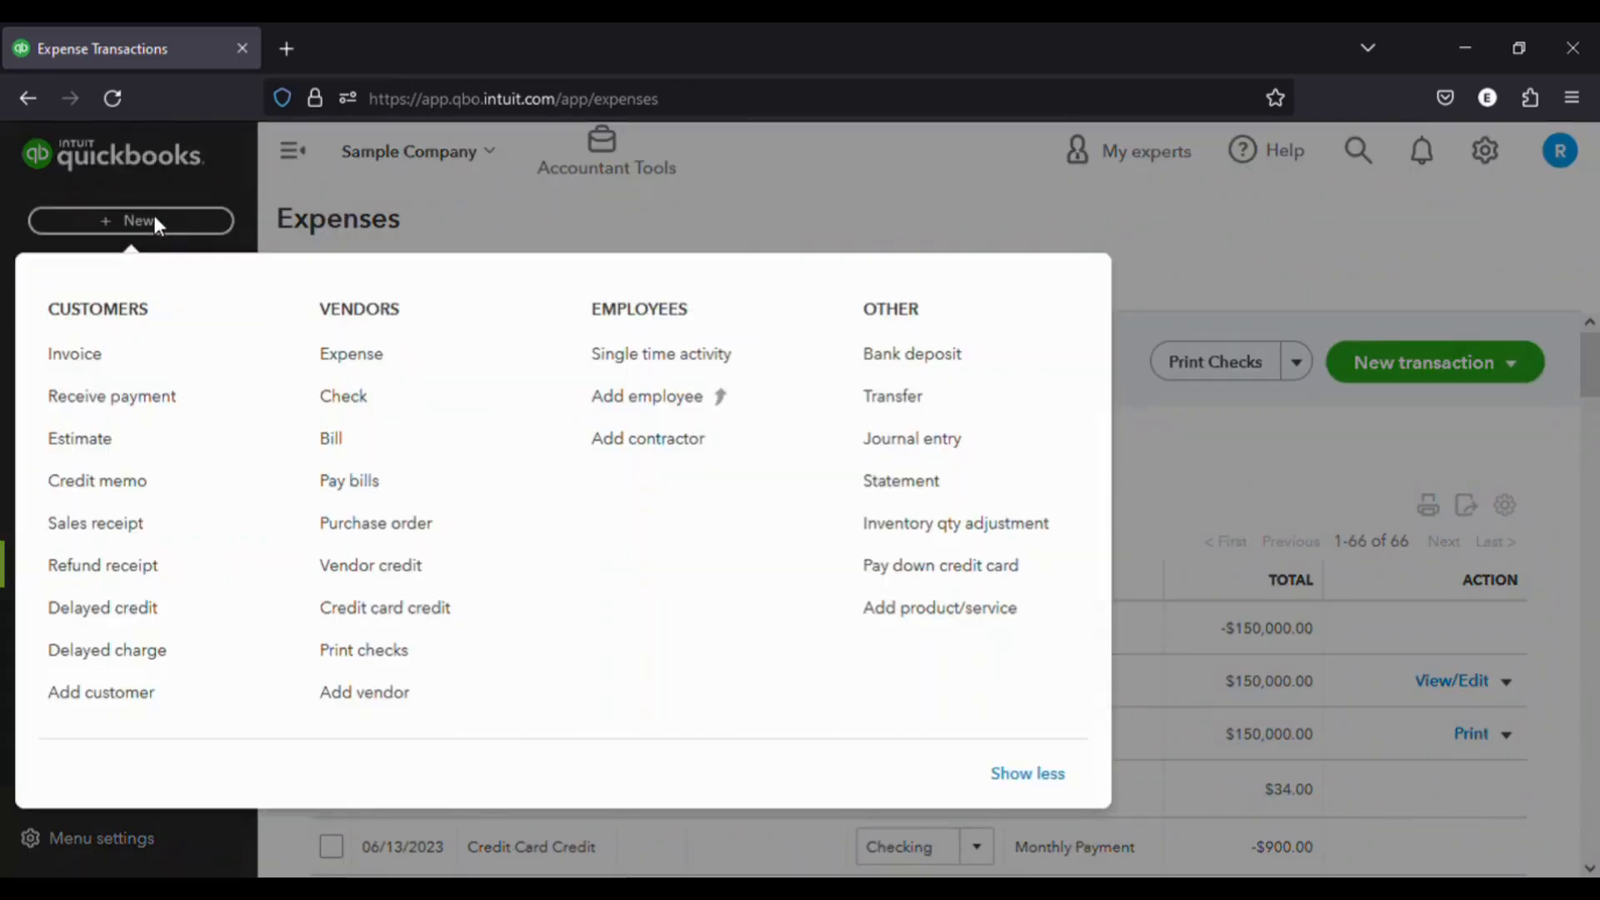
click(438, 364)
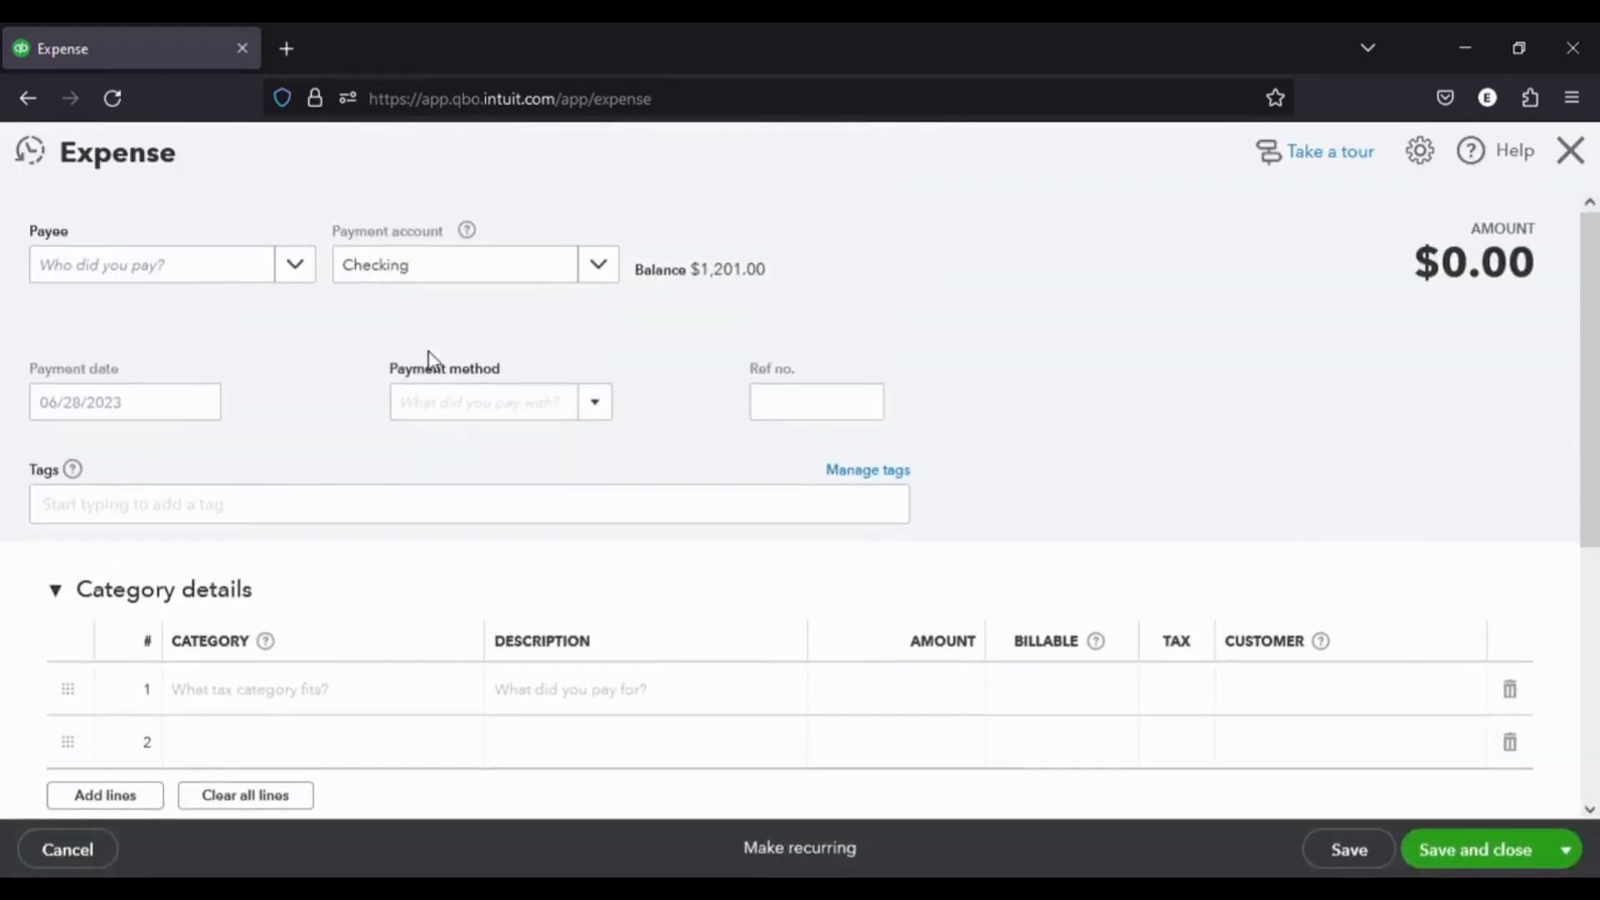
click(150, 273)
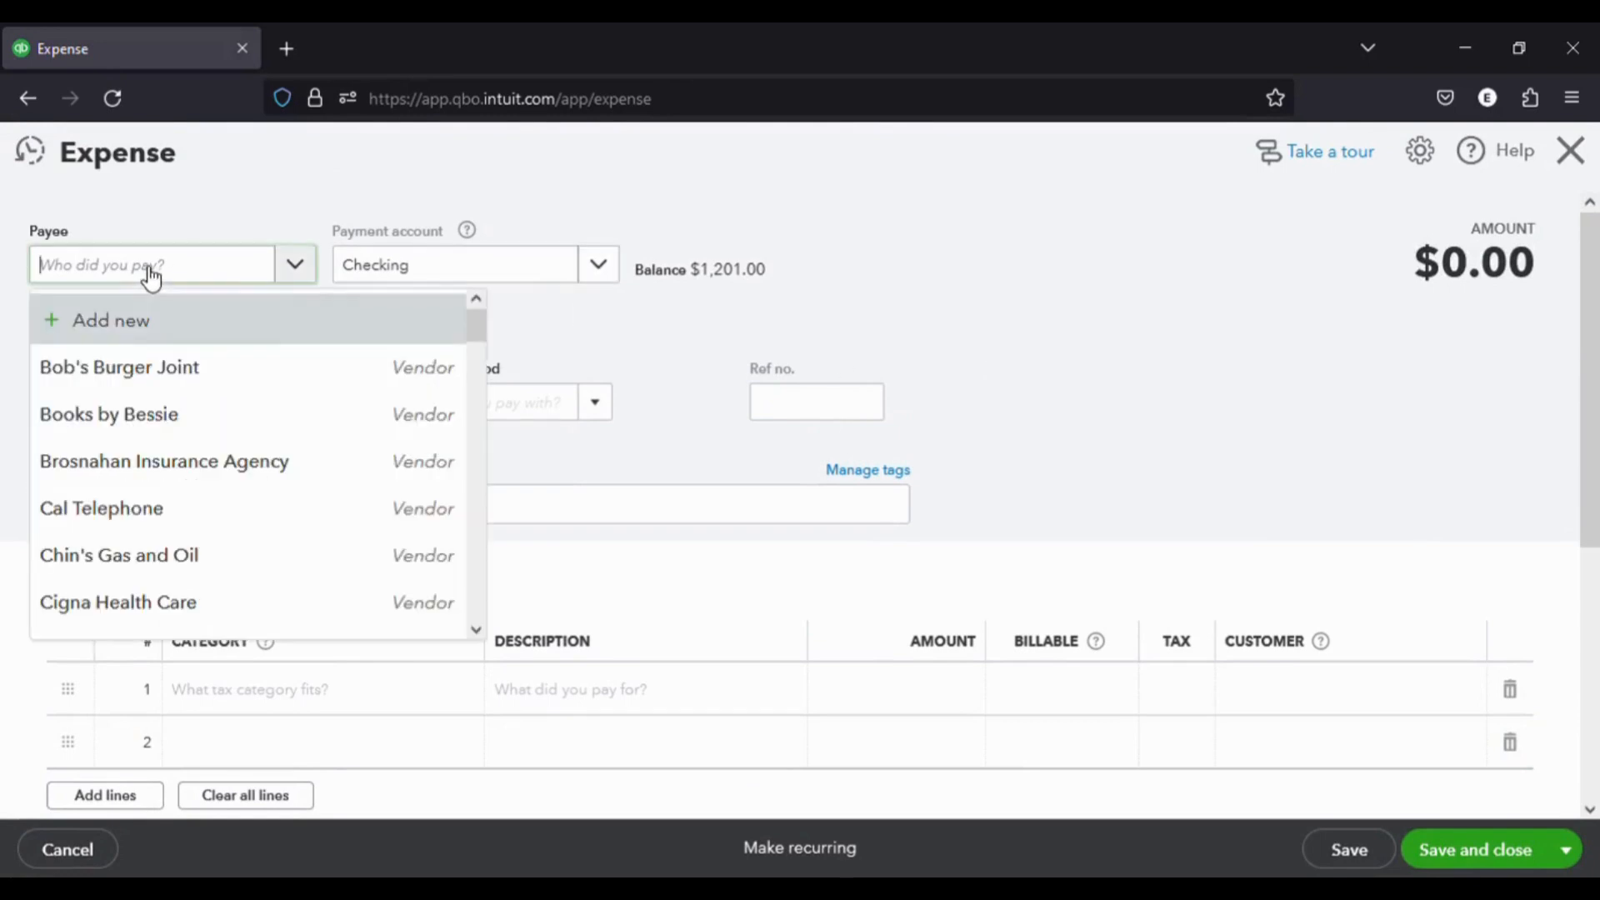
click(259, 557)
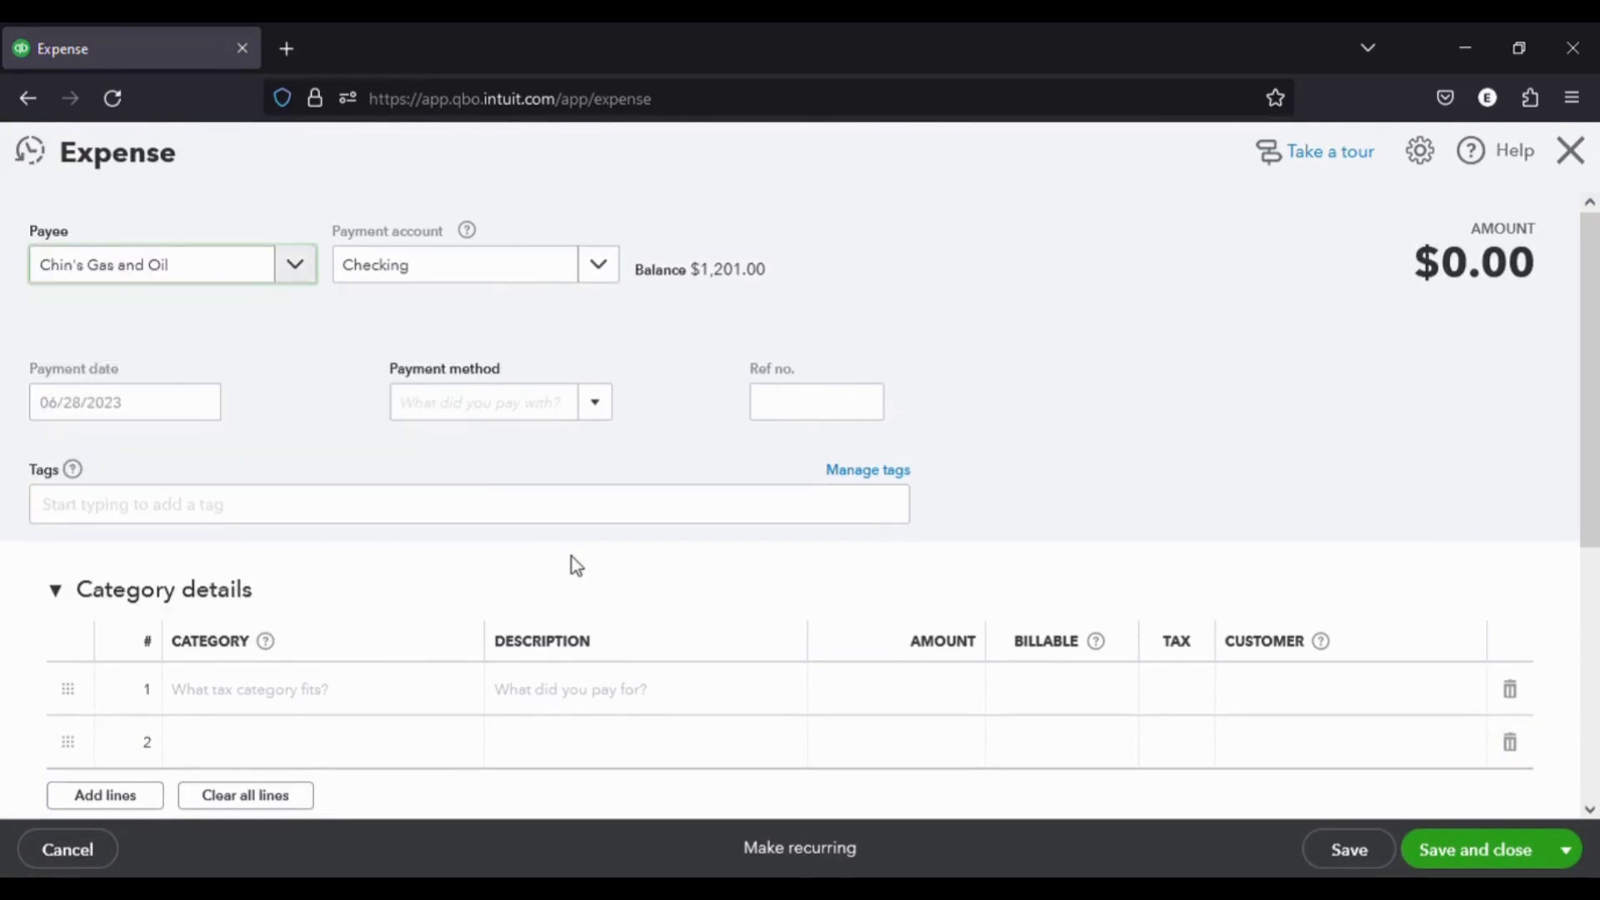
Change the category of the expense's first category line to Dues & Subscriptions.
scroll(678, 561, down, 4)
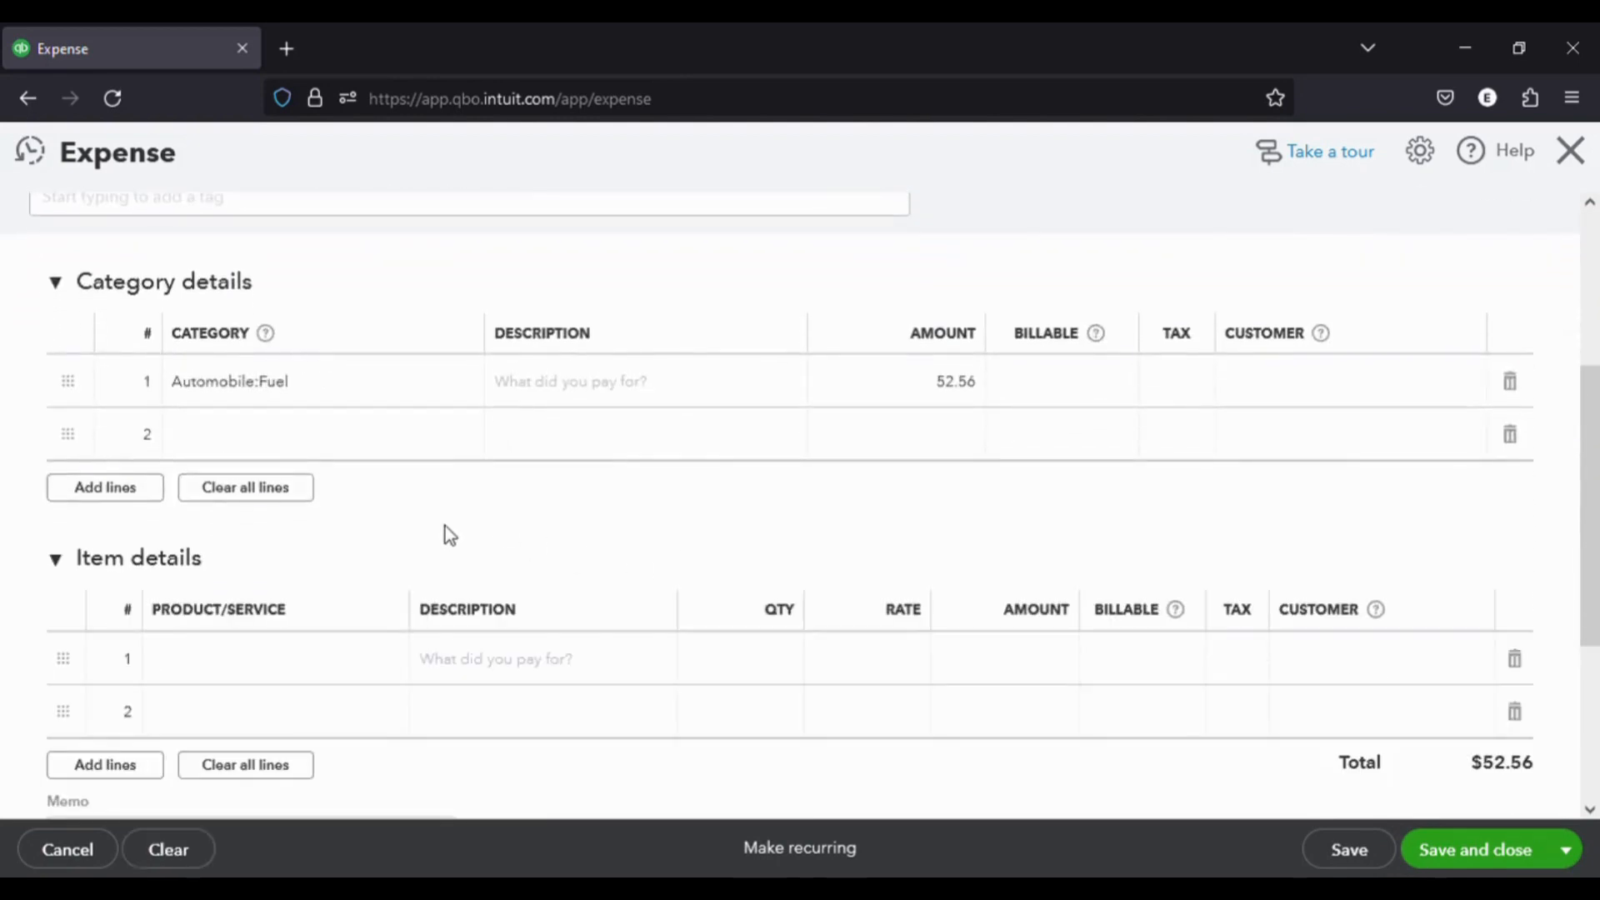
scroll(445, 527, up, 2)
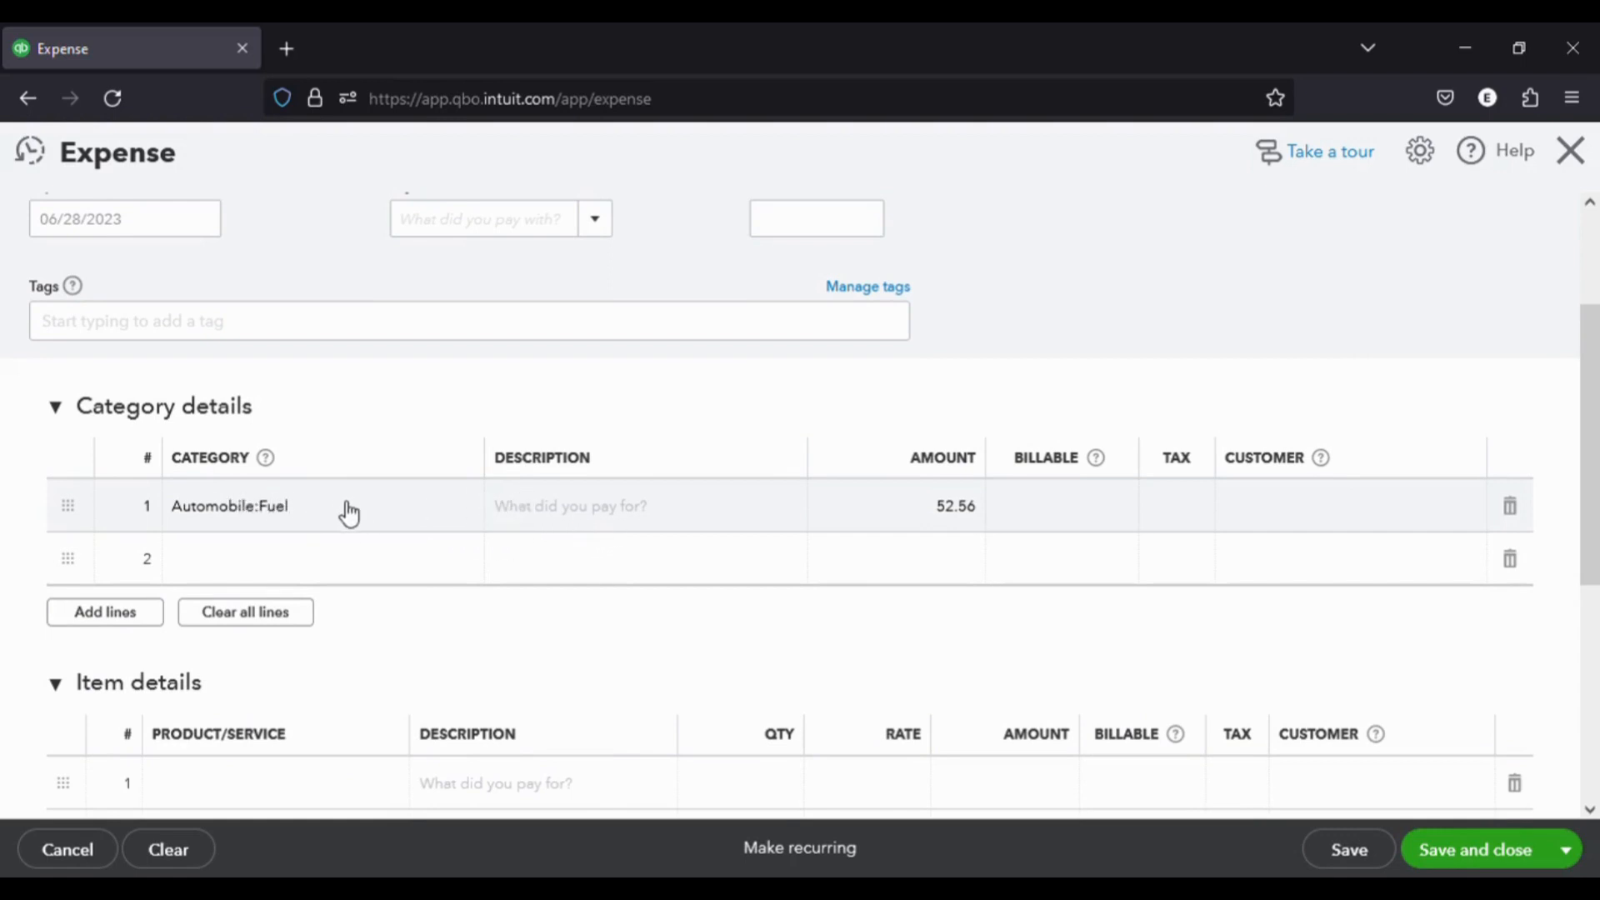
click(371, 514)
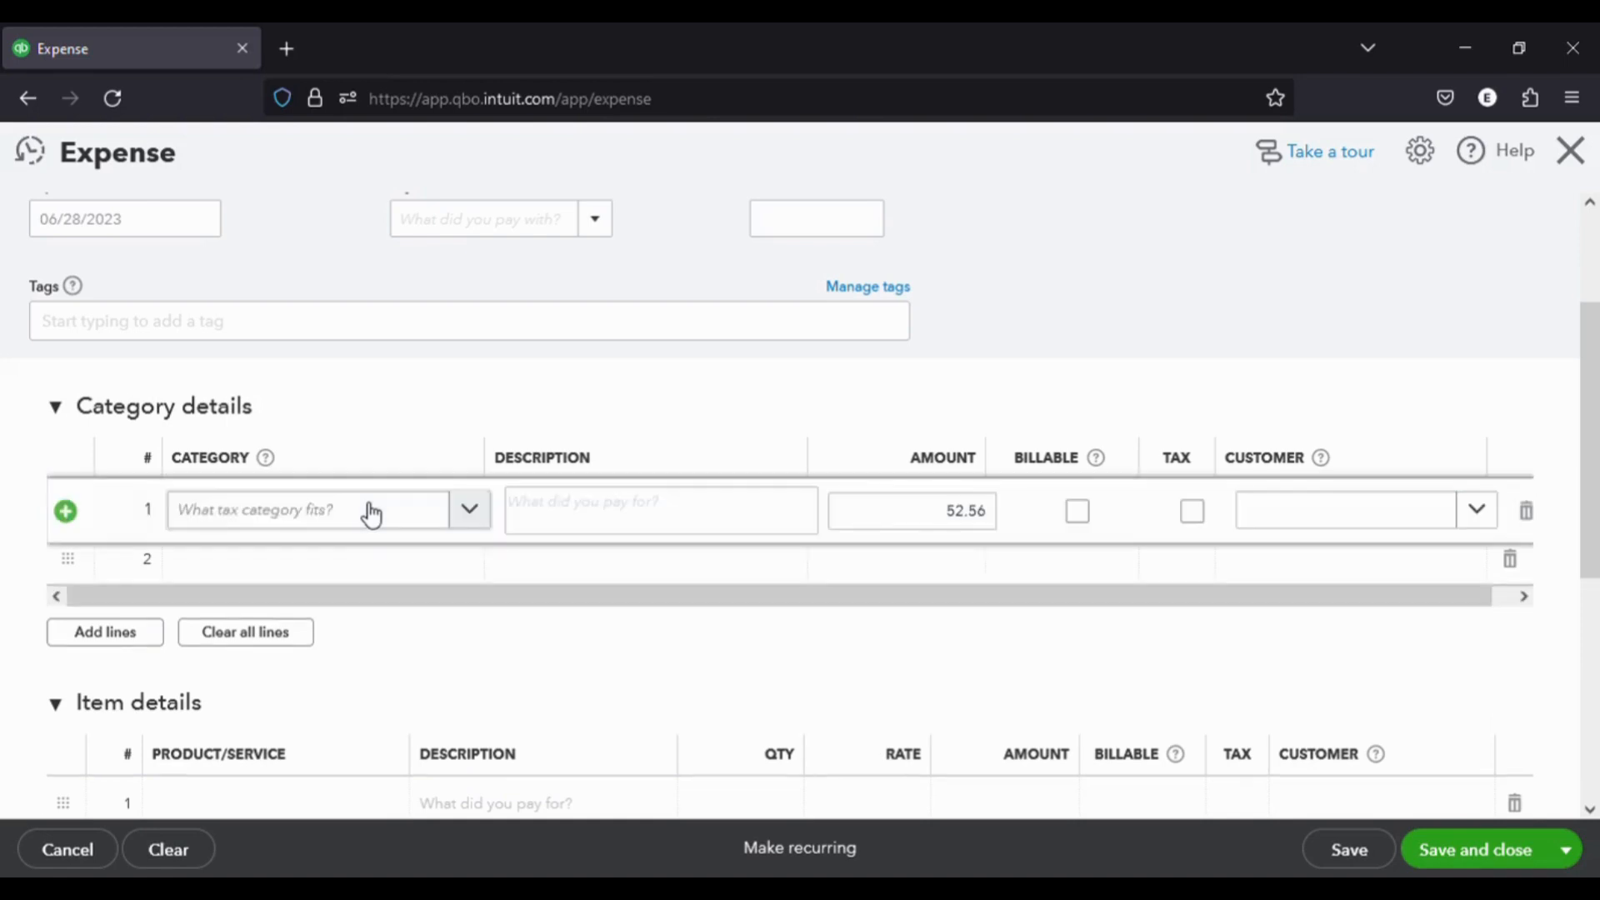
click(469, 510)
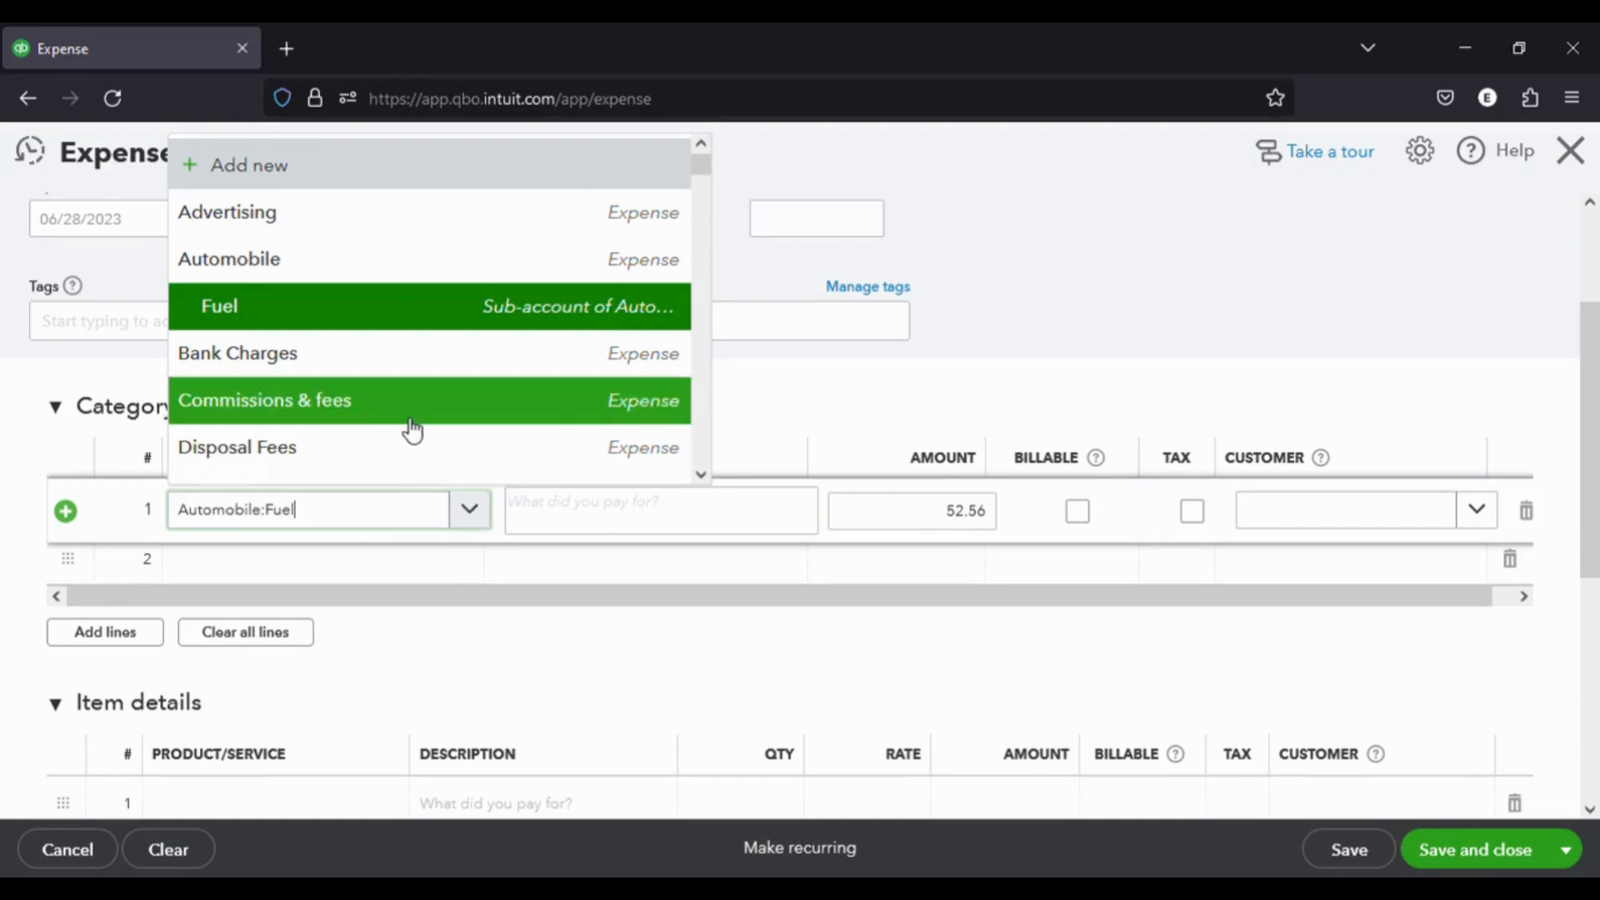
scroll(412, 430, down, 3)
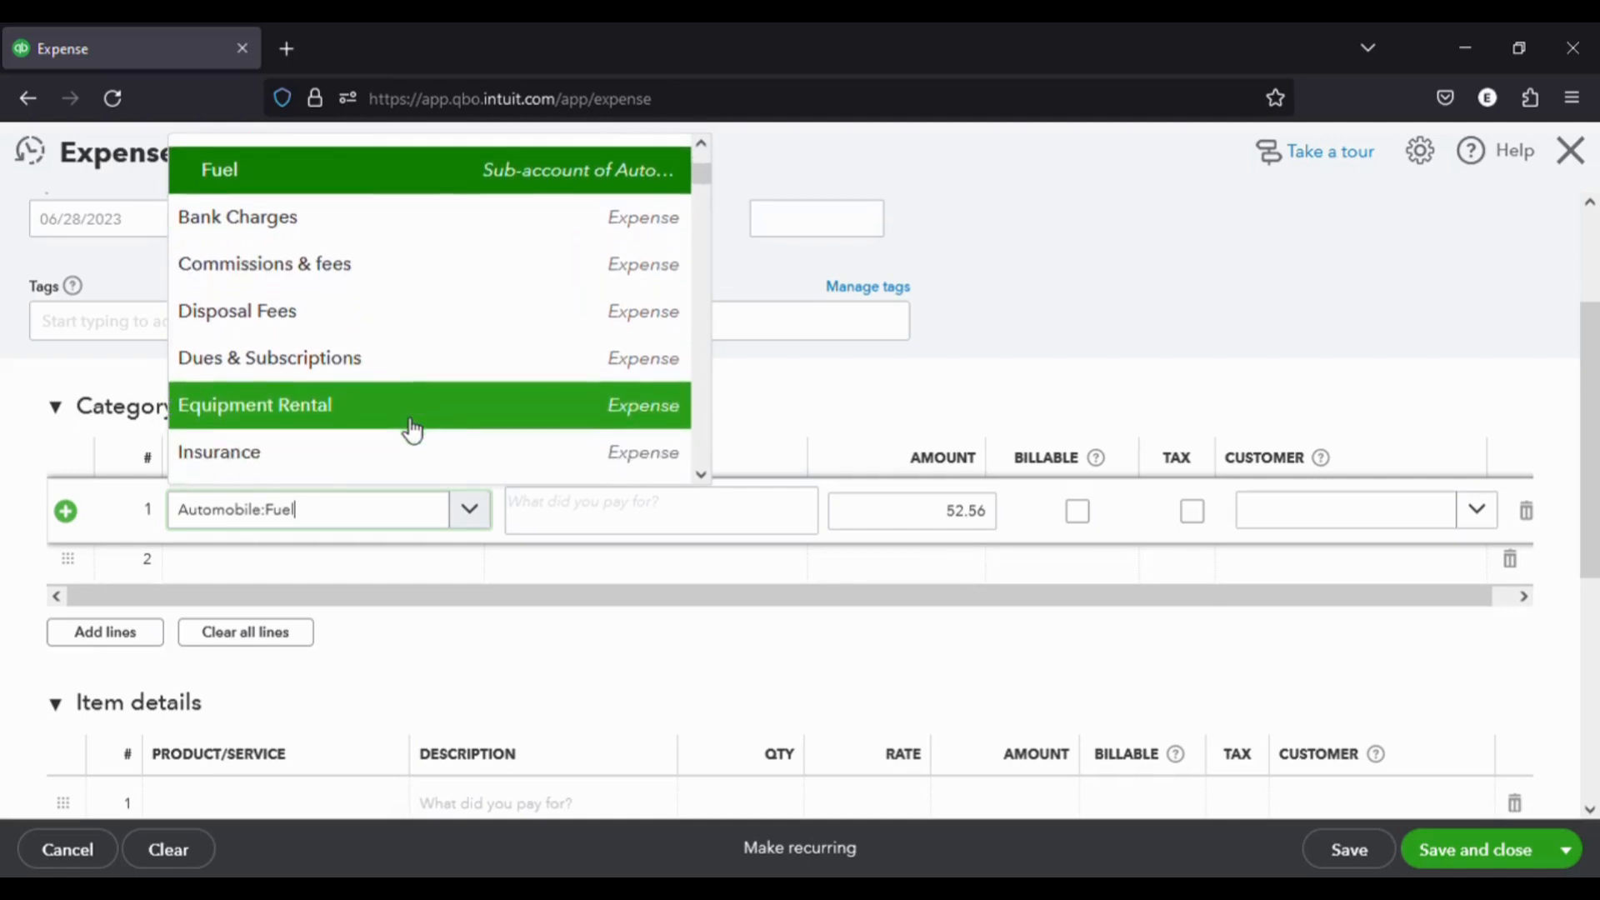
click(414, 365)
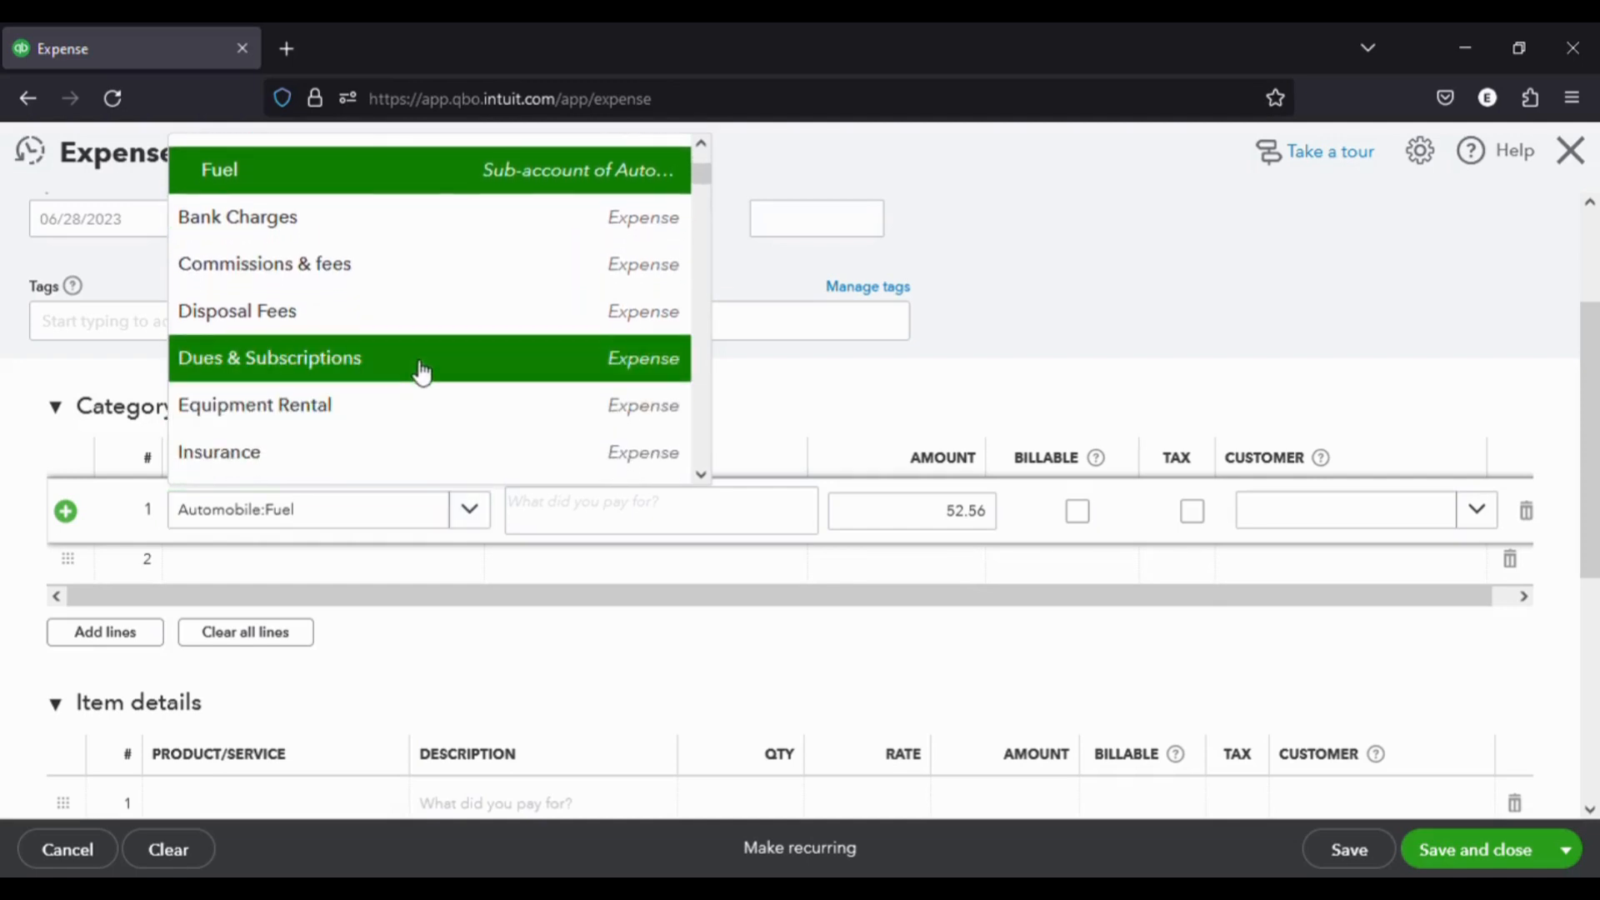
Give the Dues & Subscriptions line the description "Paid a subscription for 2023-24" and an amount of 500.
click(597, 509)
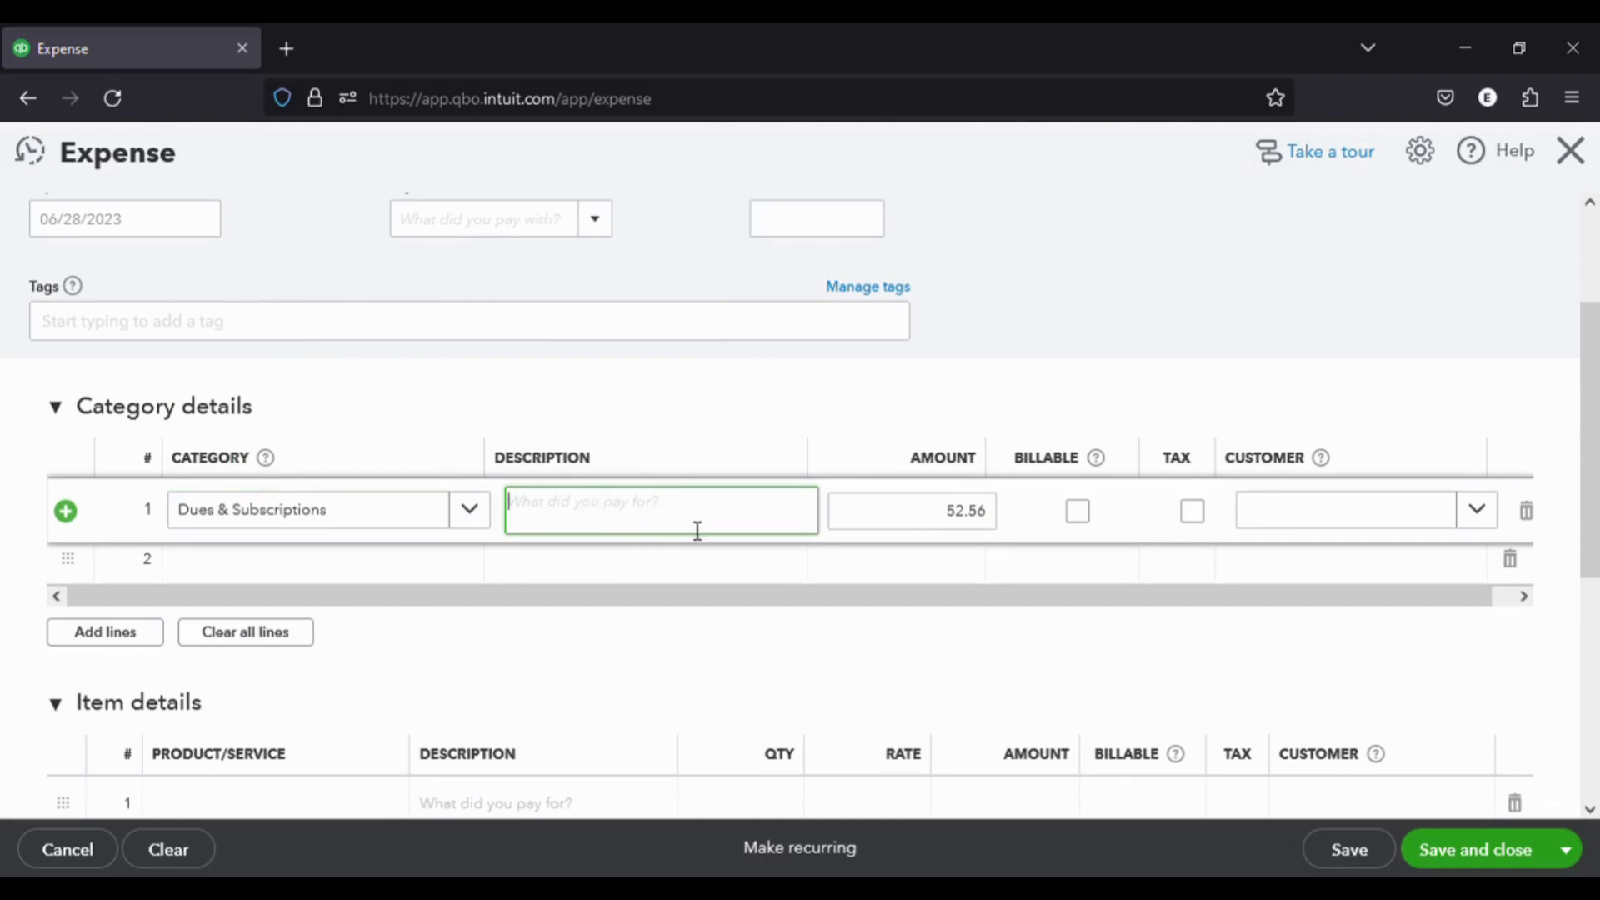
text(Paid a subscription for 2023-24)
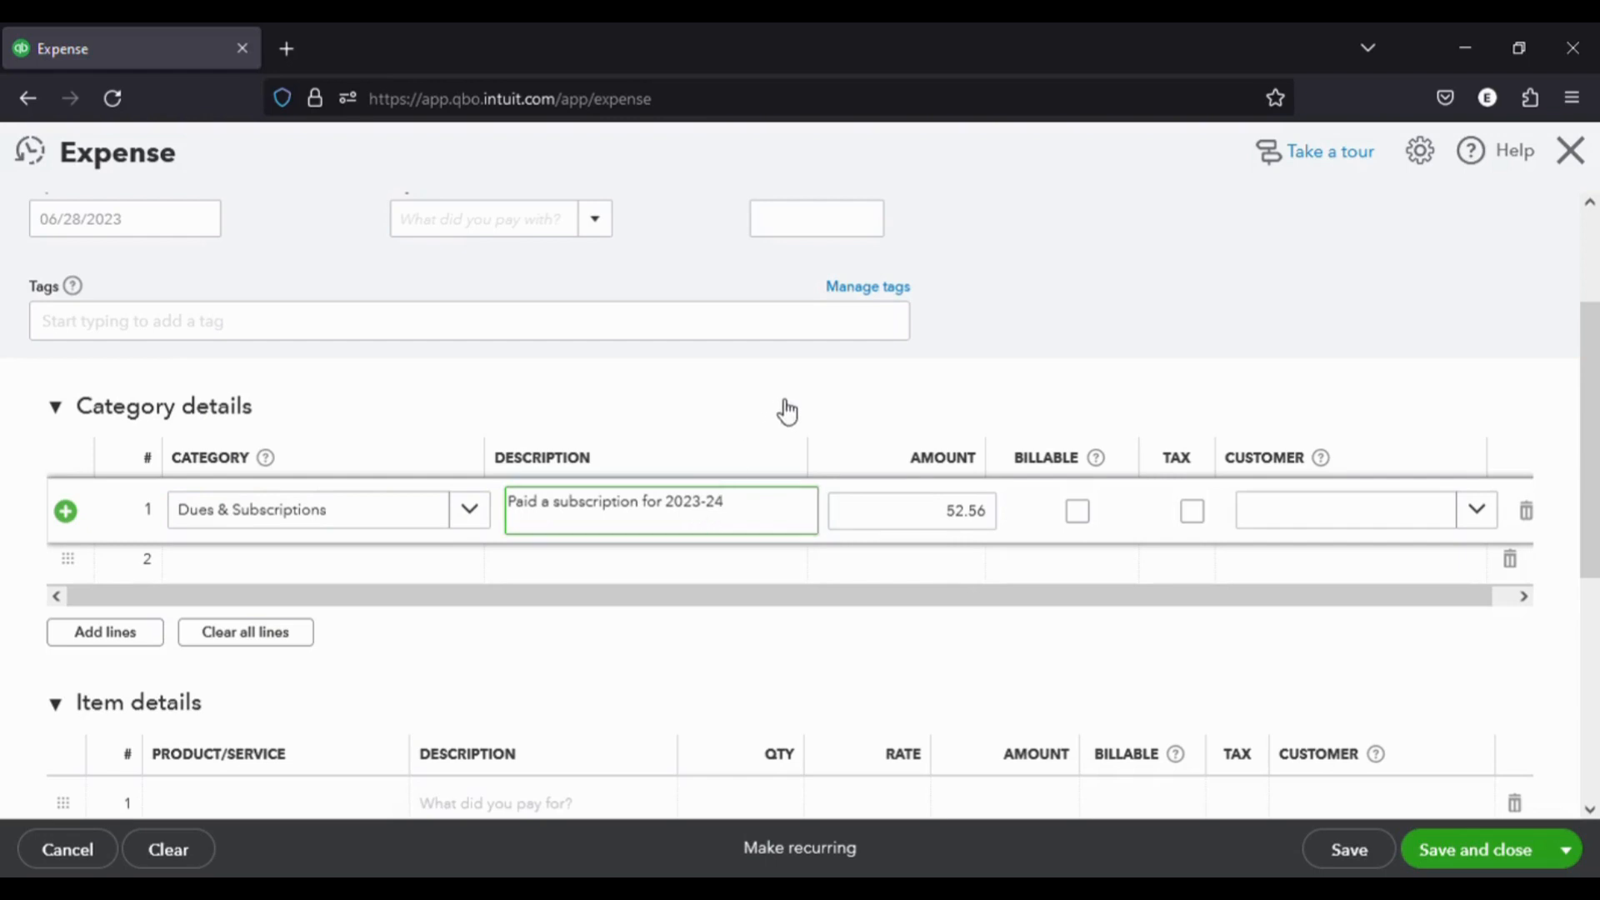
click(1045, 338)
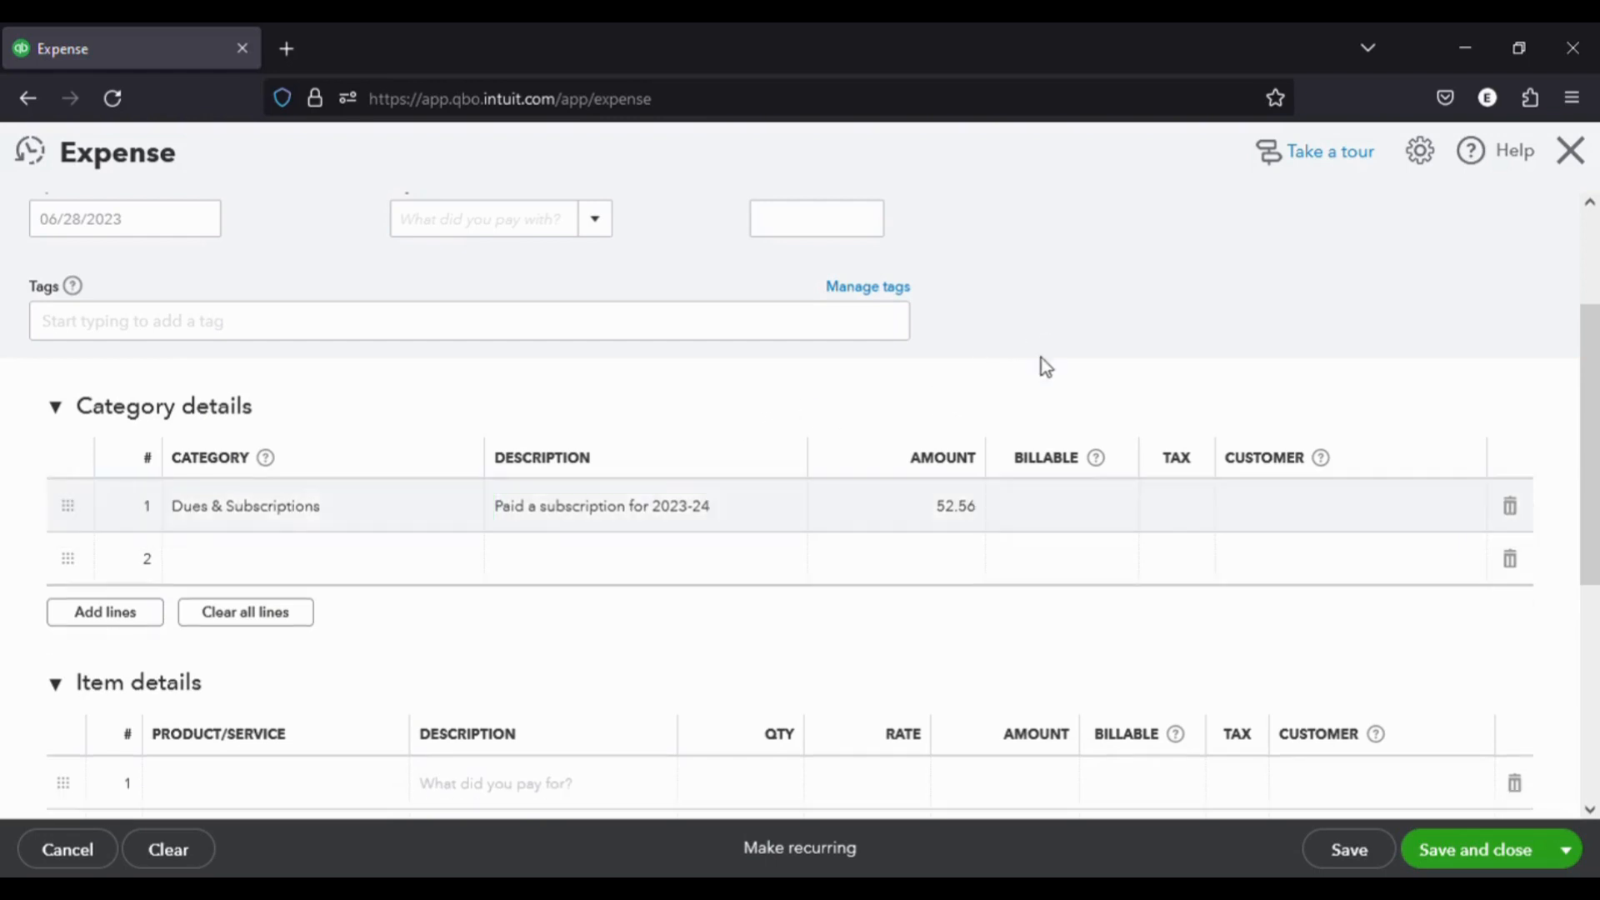
click(956, 517)
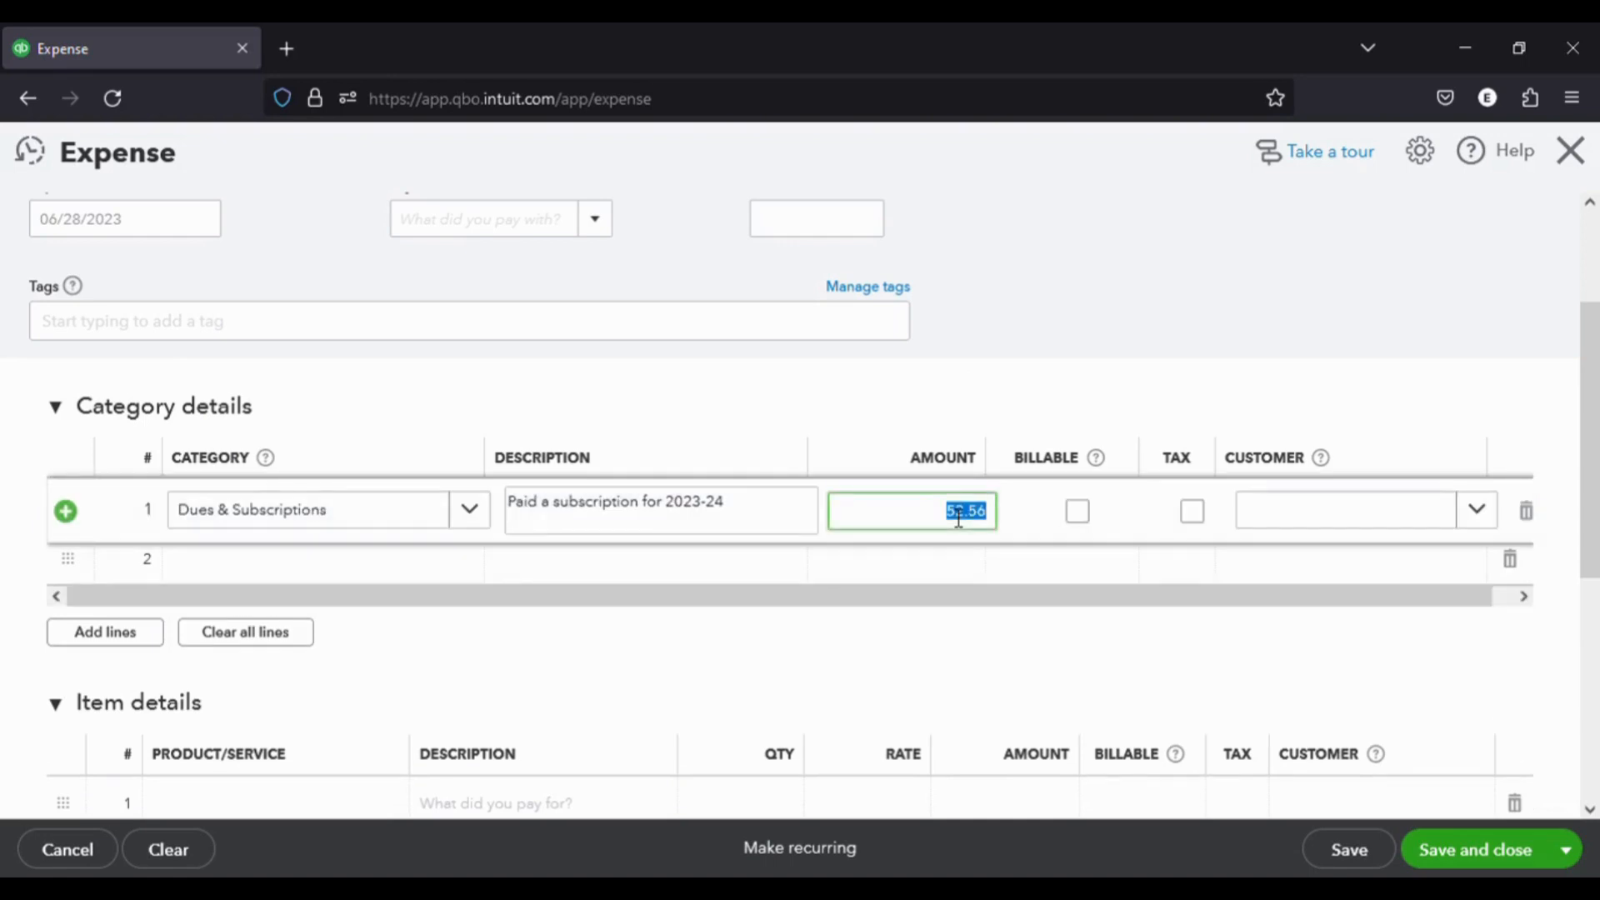
text(500)
click(1116, 258)
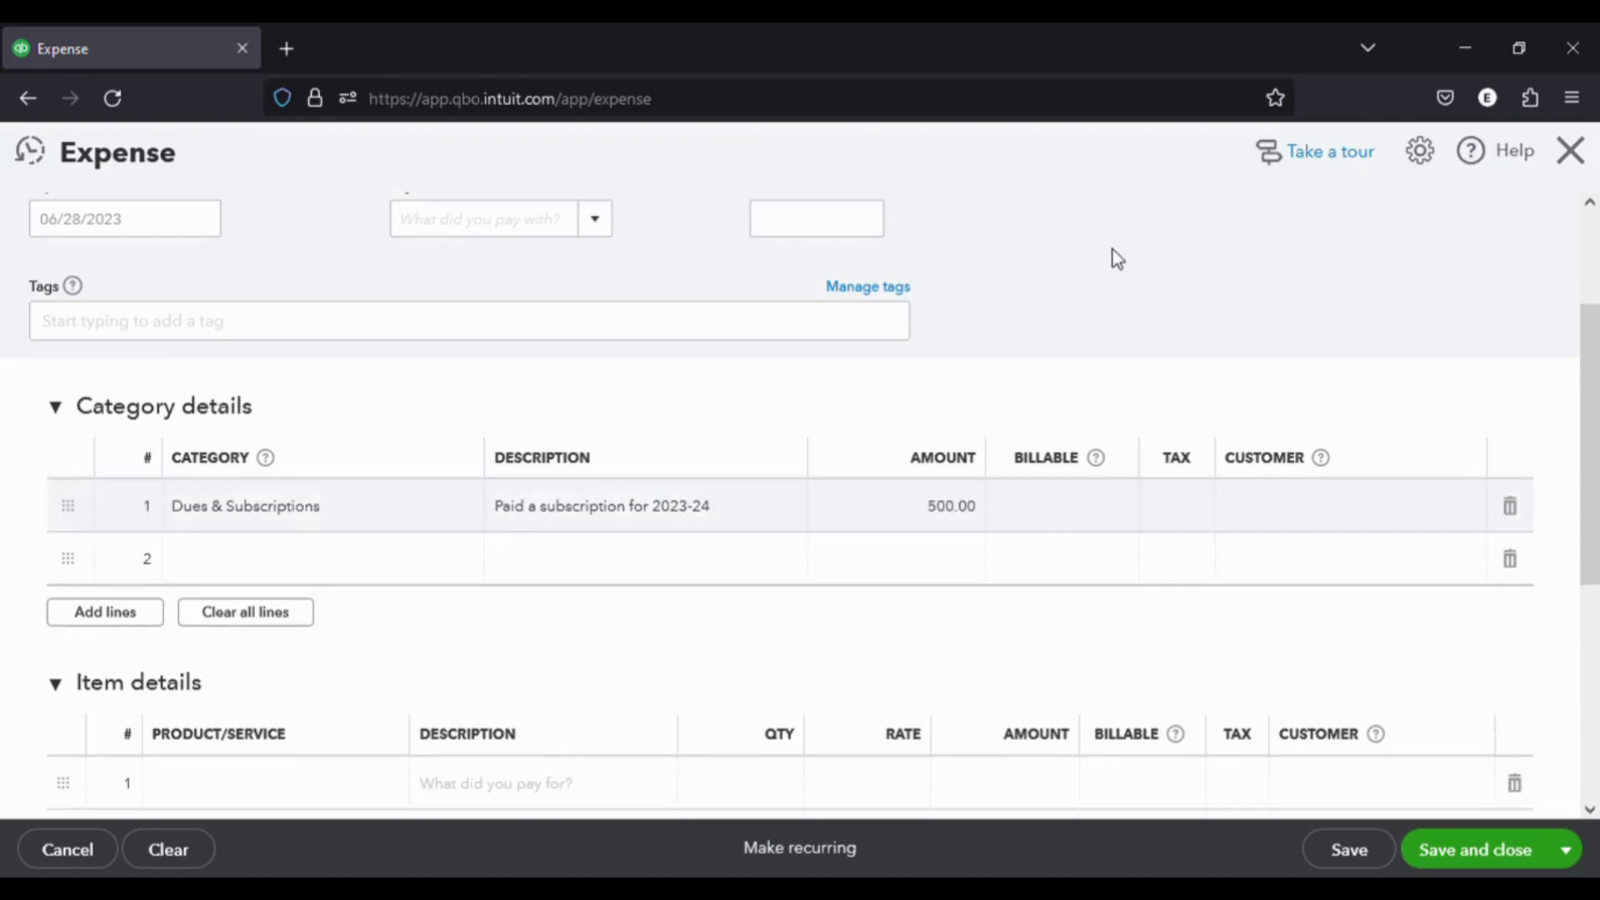
Check the remaining sections of the expense, save and close it, and look it up in the expense transactions.
scroll(1118, 597, down, 3)
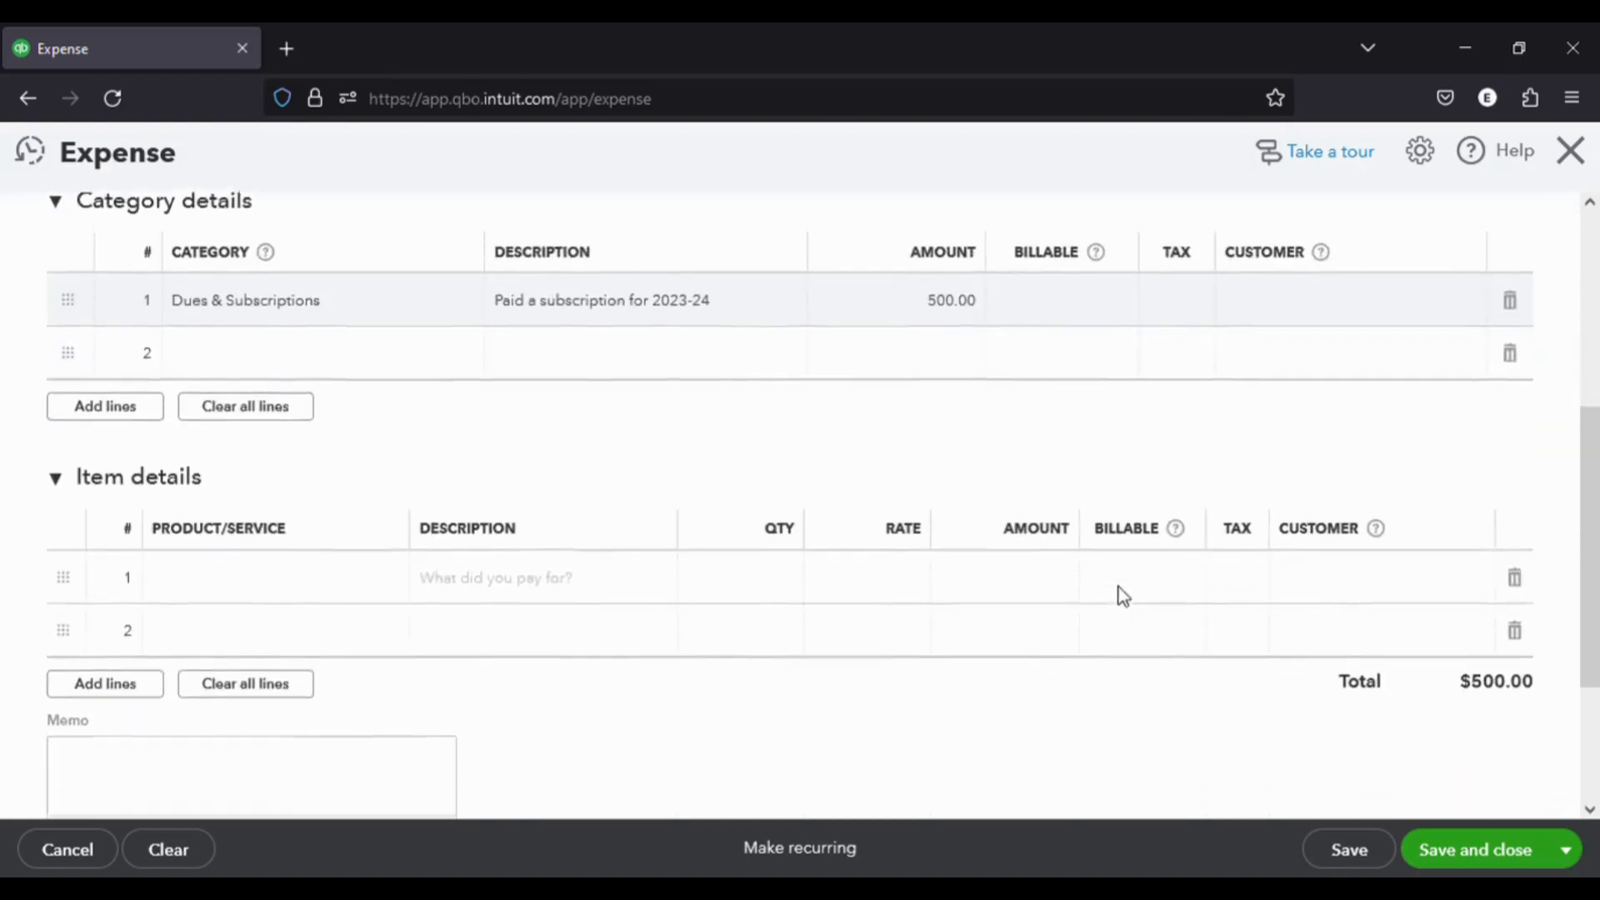
scroll(1119, 596, down, 2)
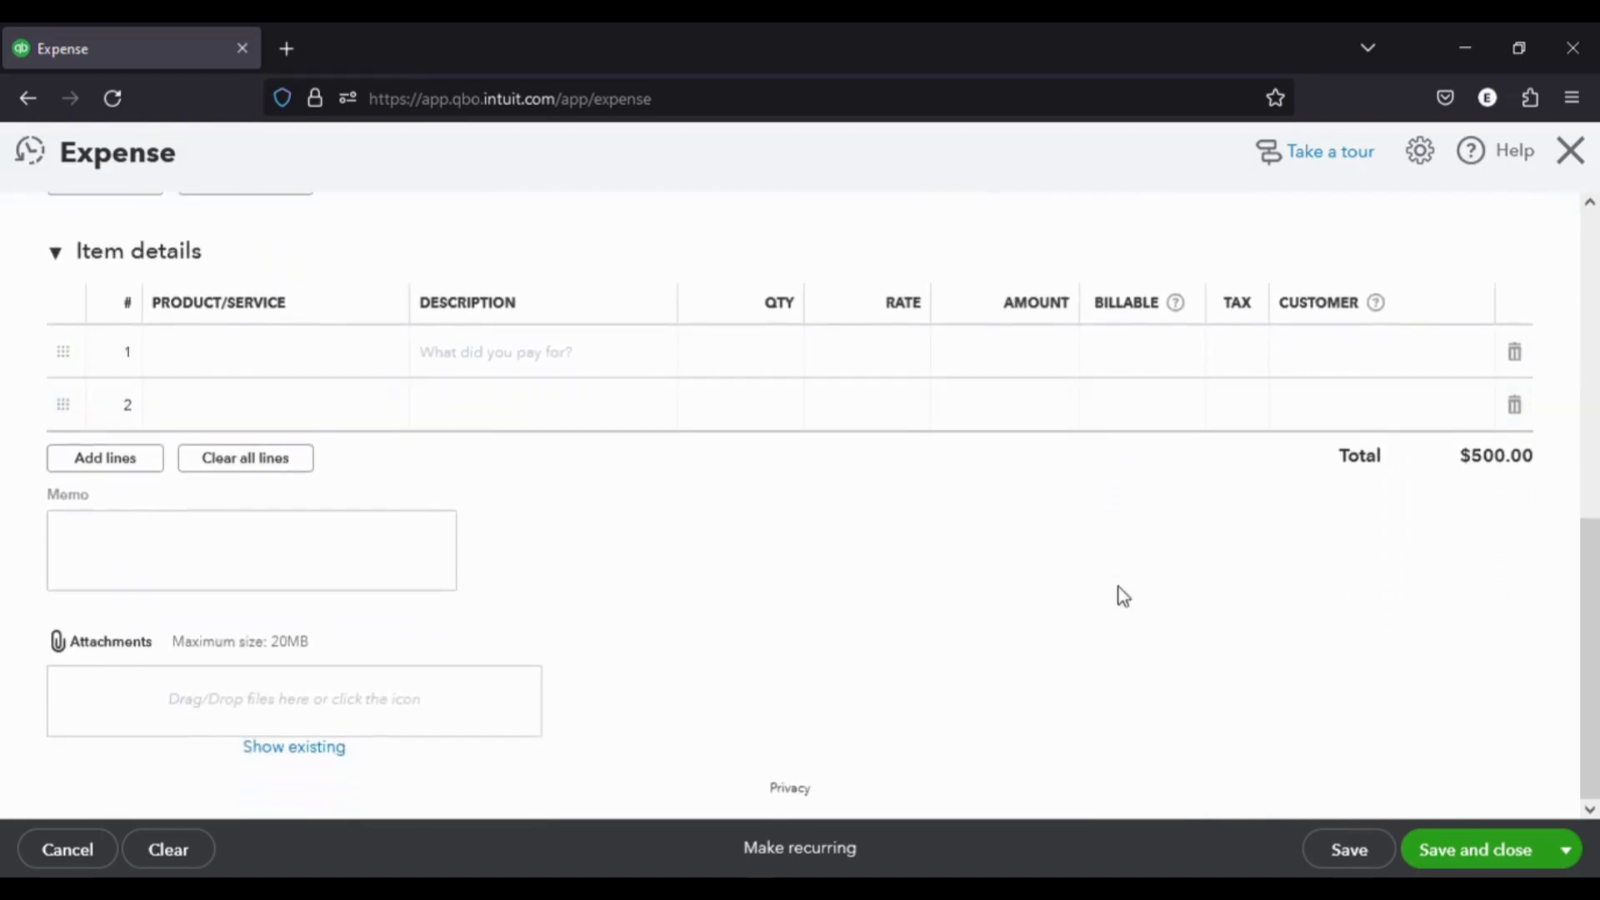
click(1476, 850)
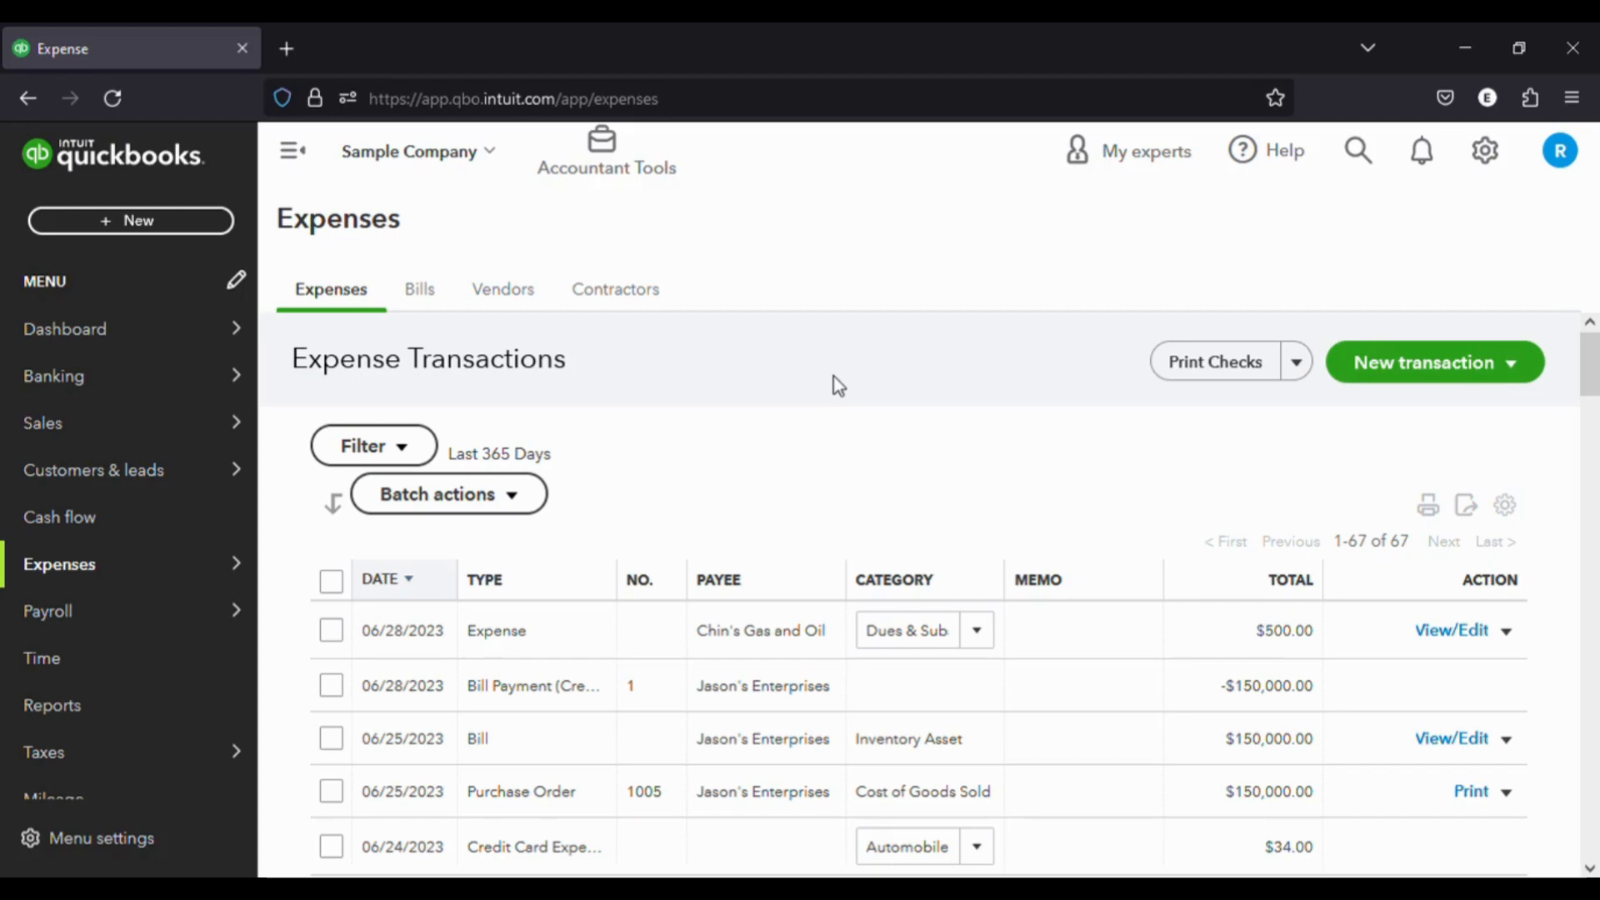
scroll(833, 376, down, 1)
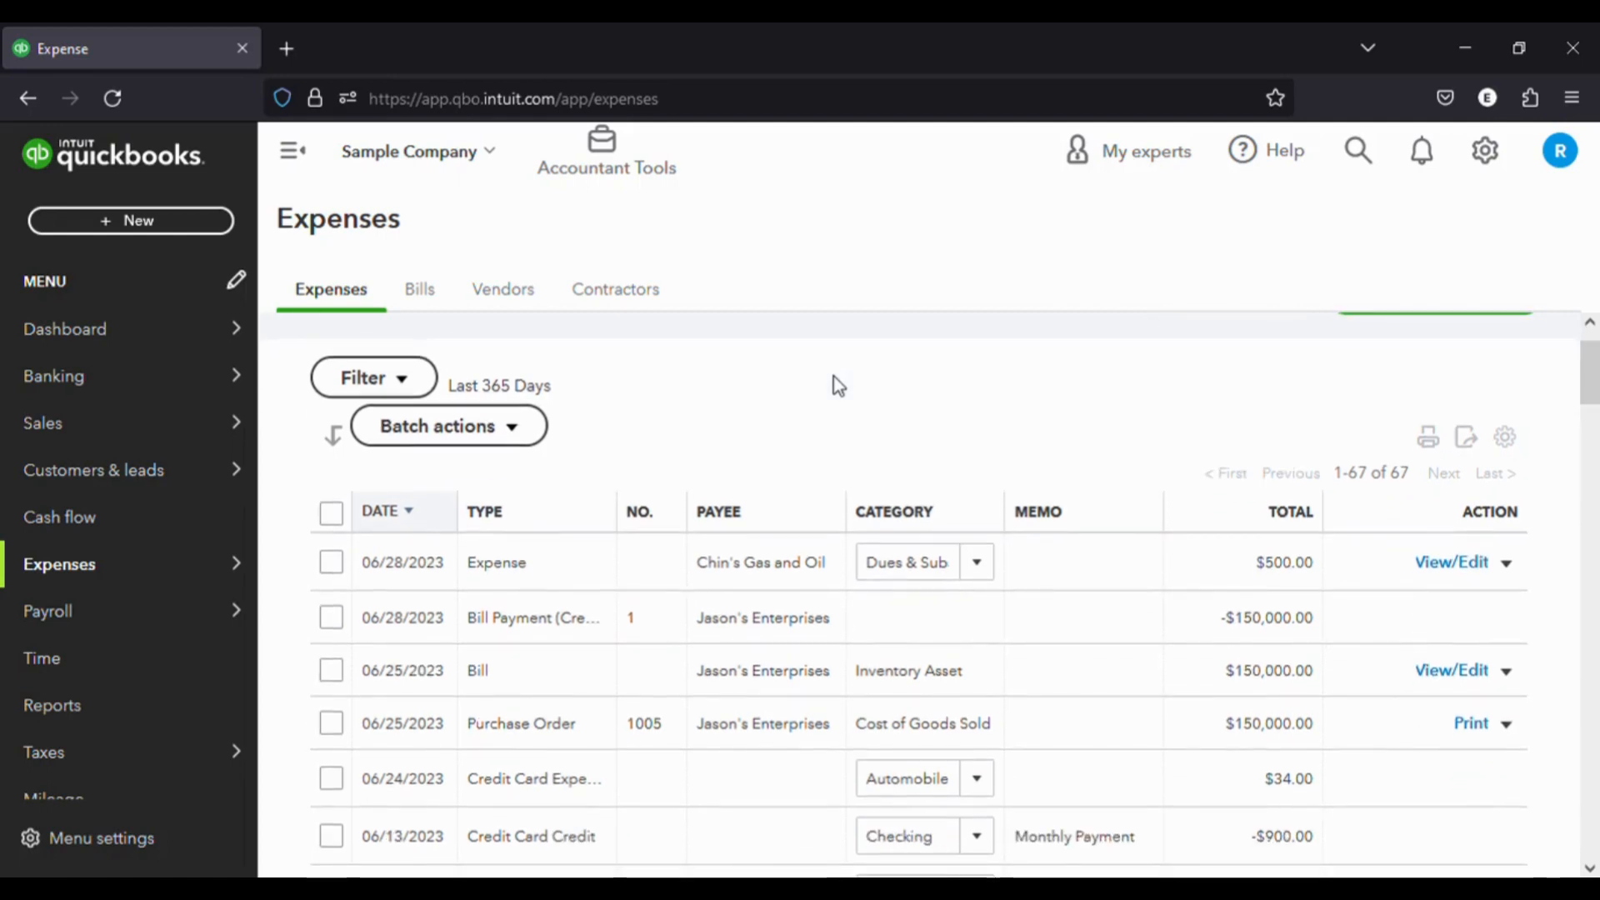
scroll(132, 610, down, 3)
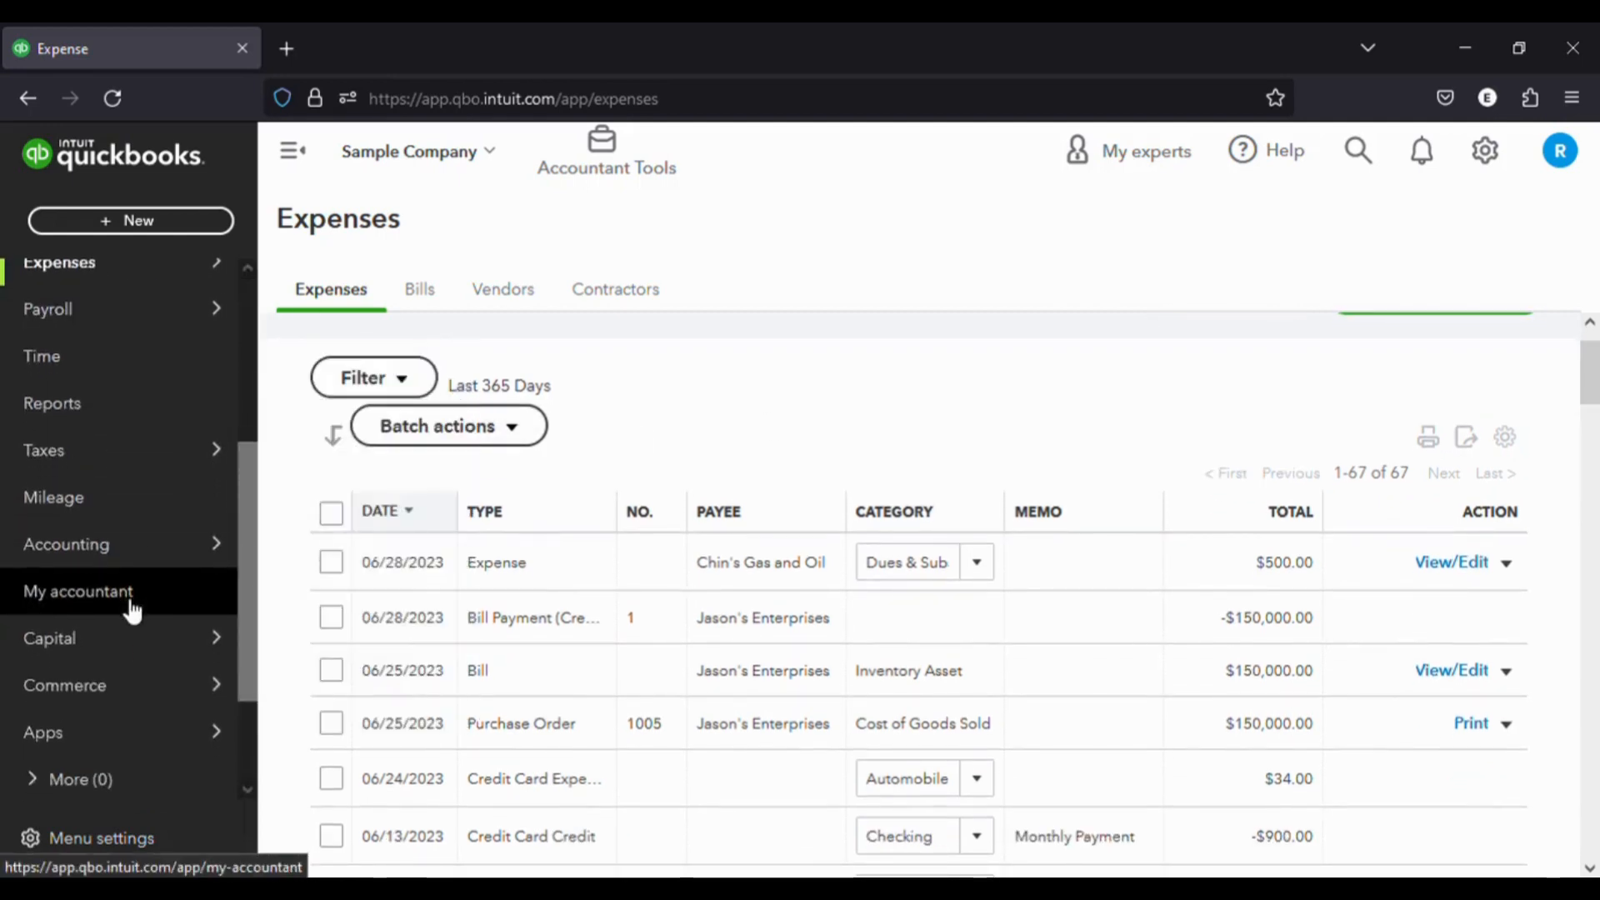
scroll(132, 610, down, 2)
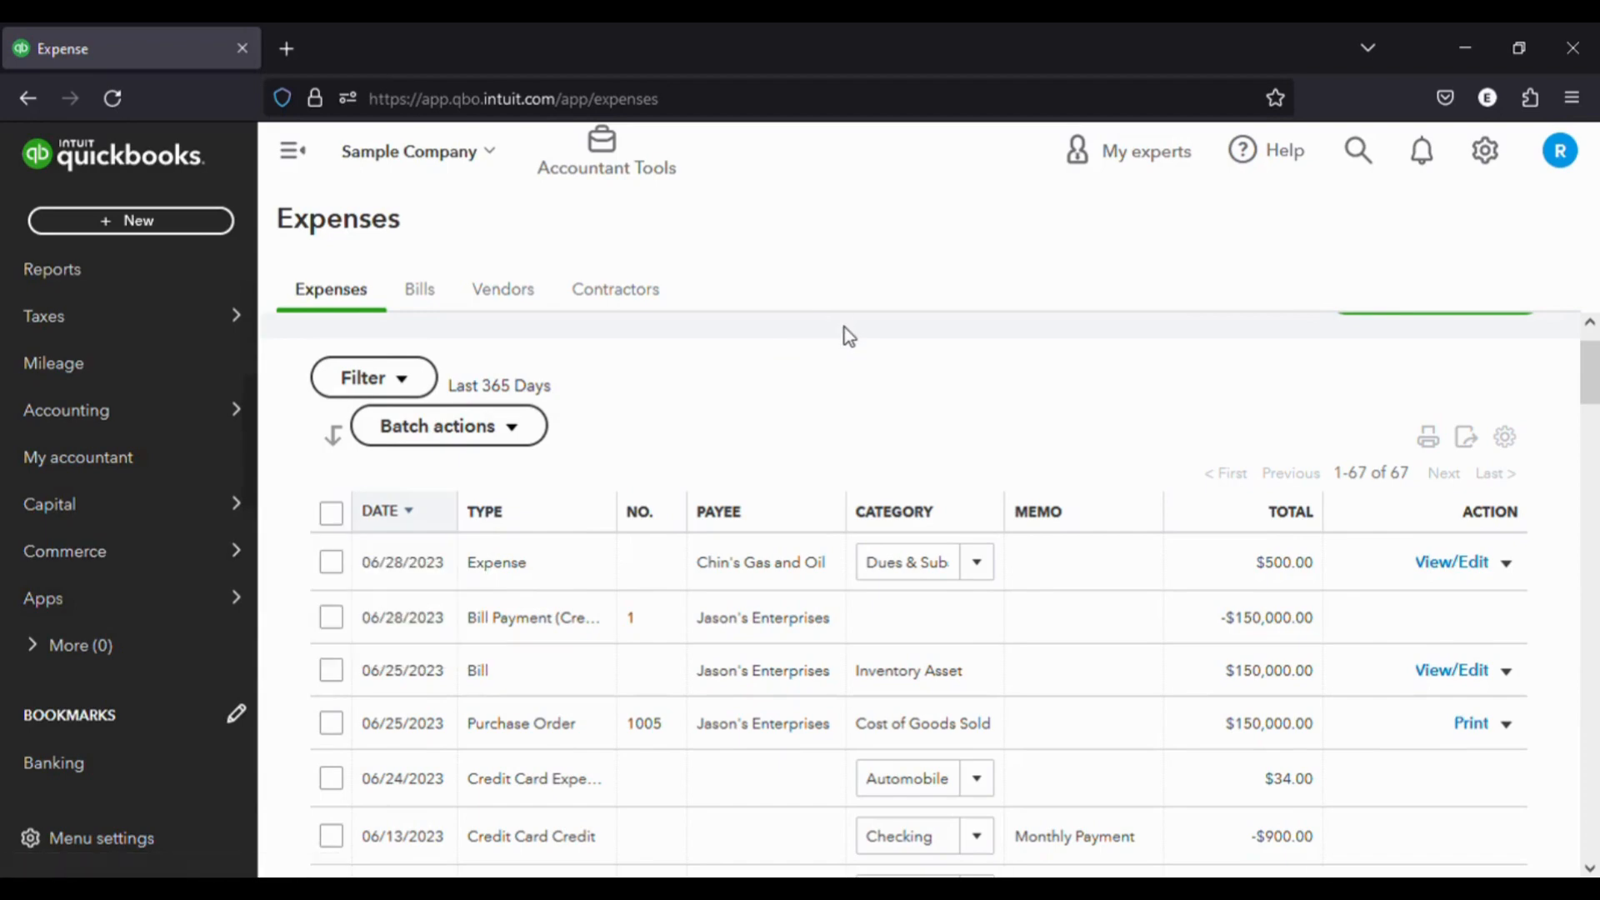